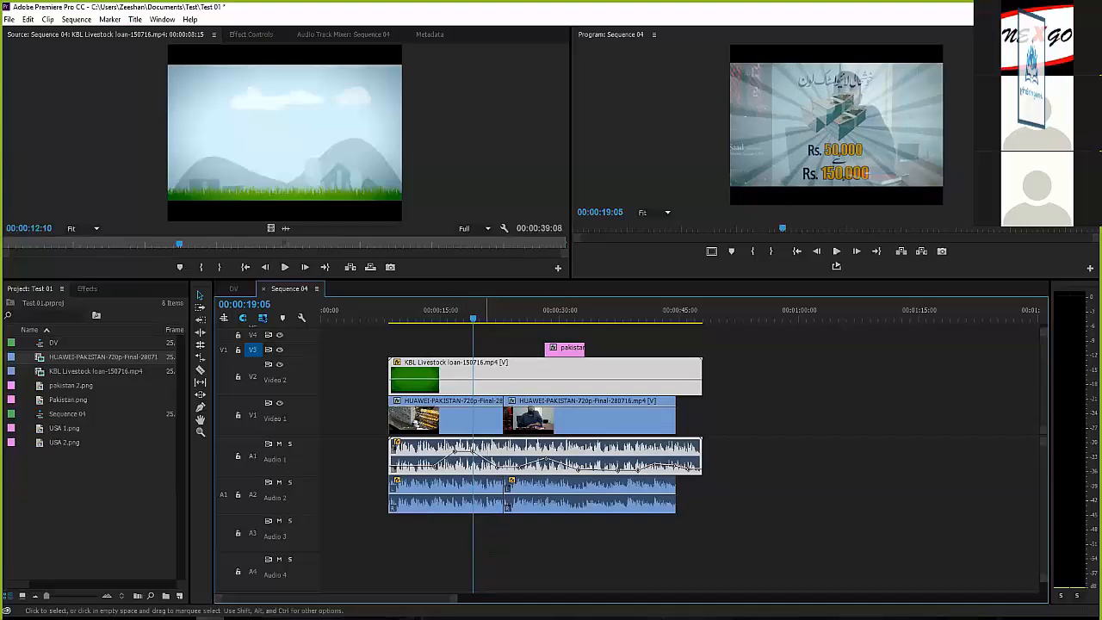
# Lower the opacity of the first HUAWEI-PAKISTAN clip on Video 1 and raise it back to full.
pyautogui.click(474, 419)
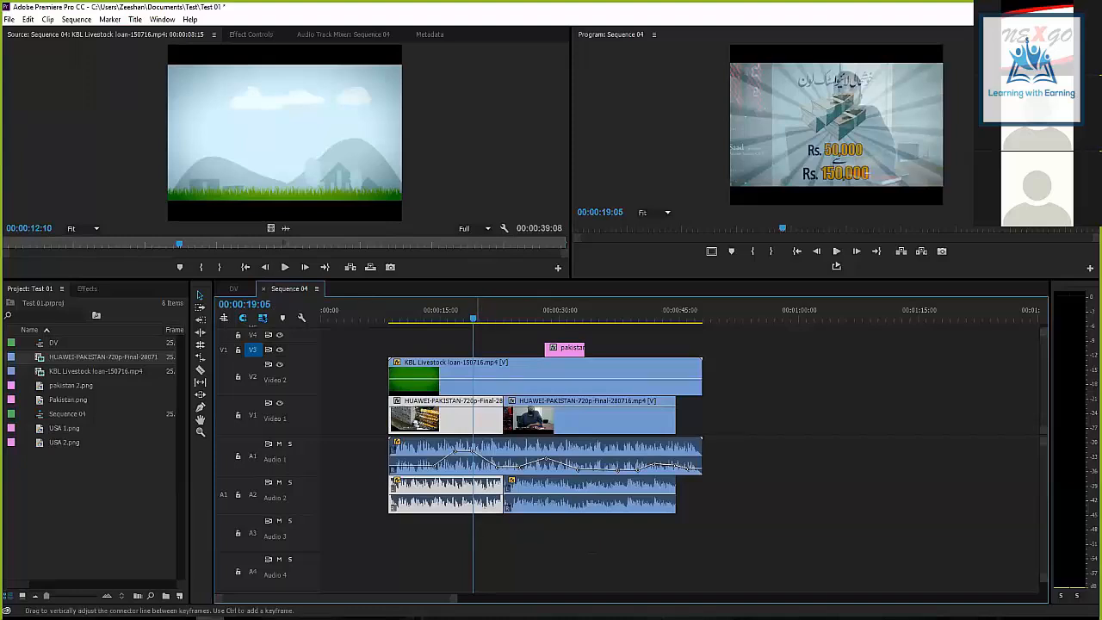
pyautogui.moveTo(475, 452)
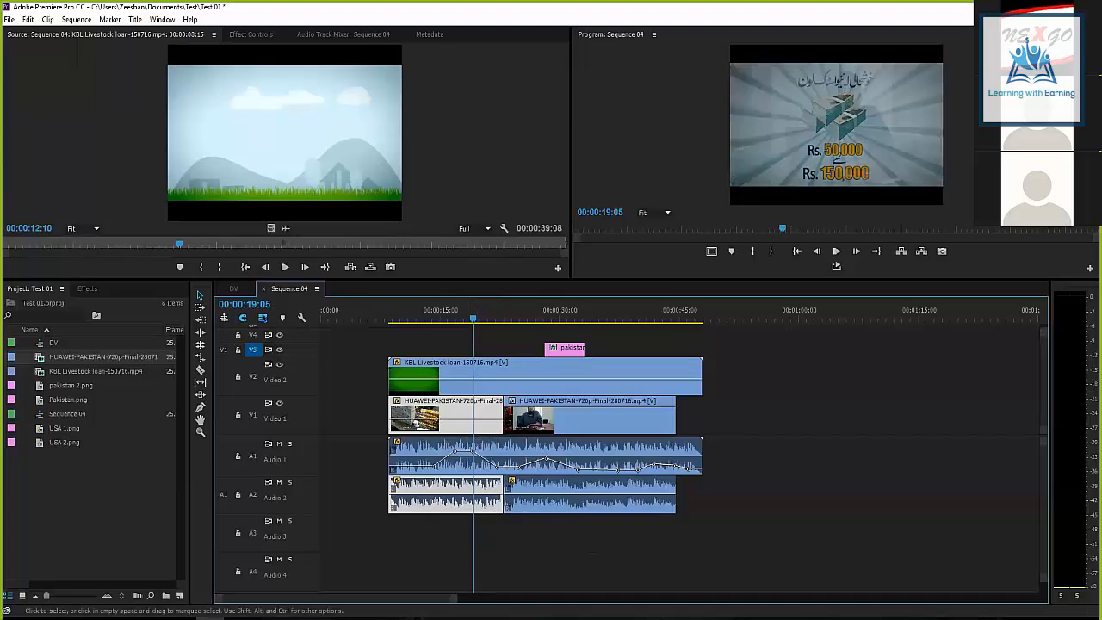
pyautogui.click(486, 372)
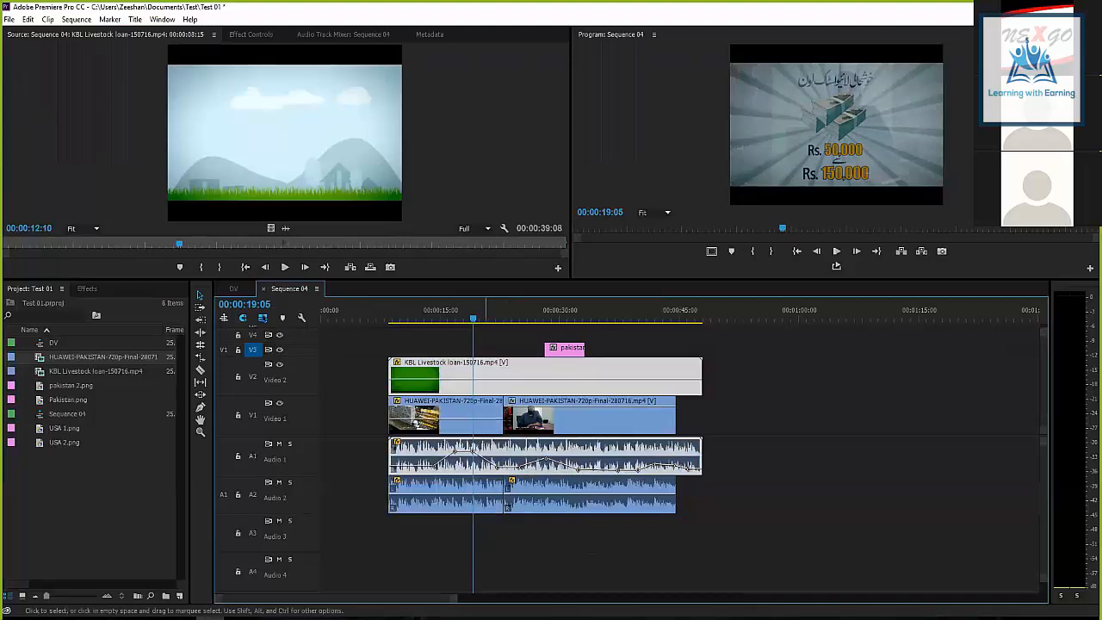
pyautogui.click(484, 418)
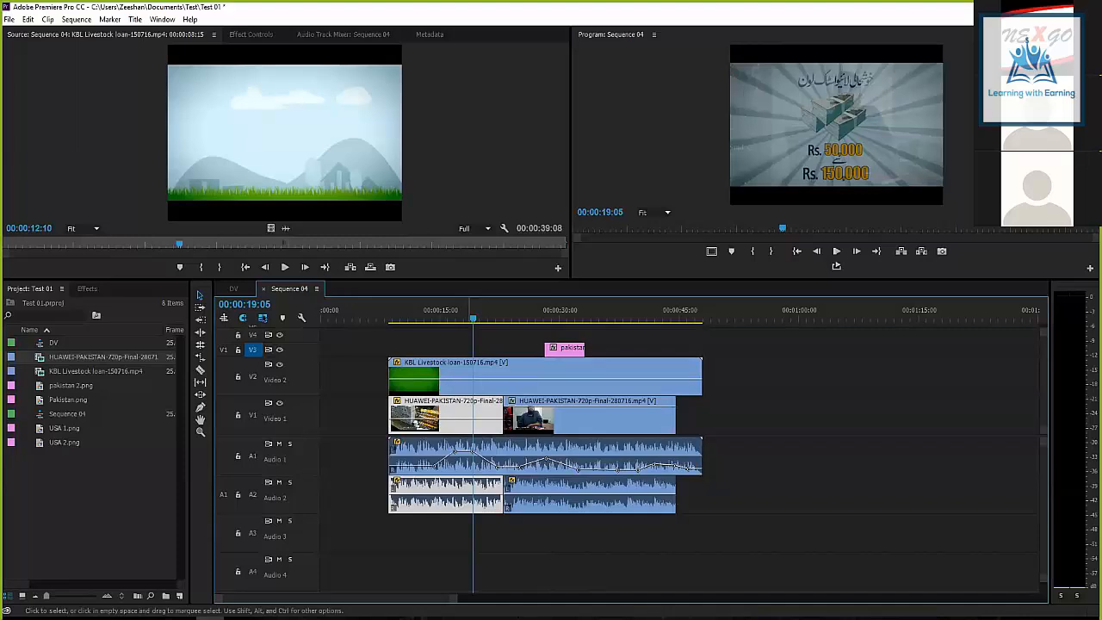
pyautogui.moveTo(483, 420); pyautogui.dragTo(483, 405)
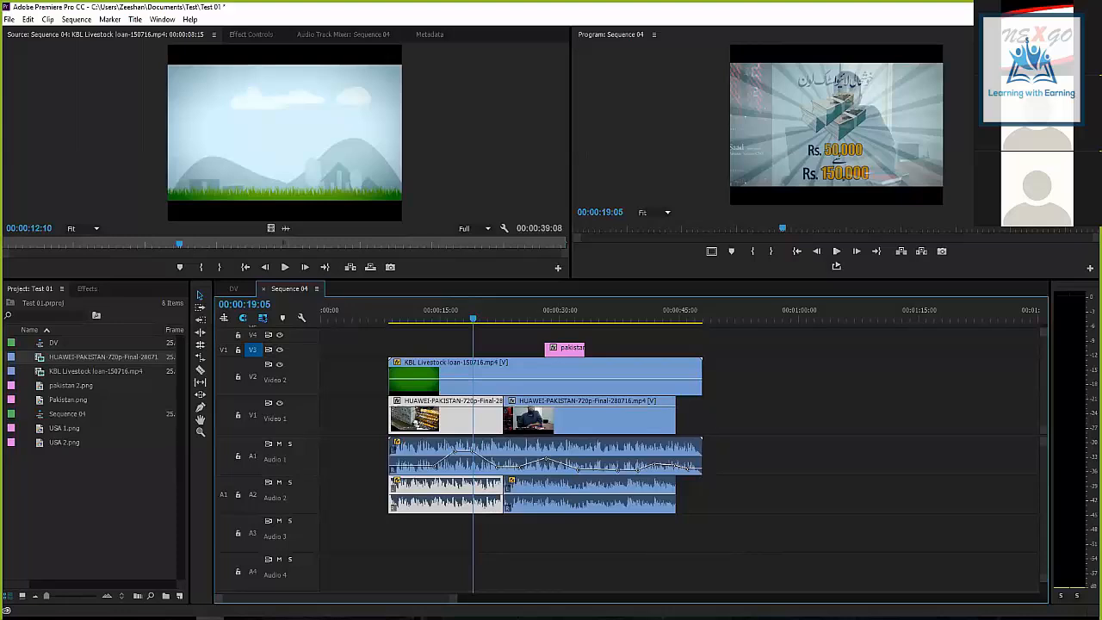
# Start a new color matte at 720 × 576, 25.00fps, with the D1/DV PAL (1.0940) pixel aspect ratio.
pyautogui.rightClick(67, 469)
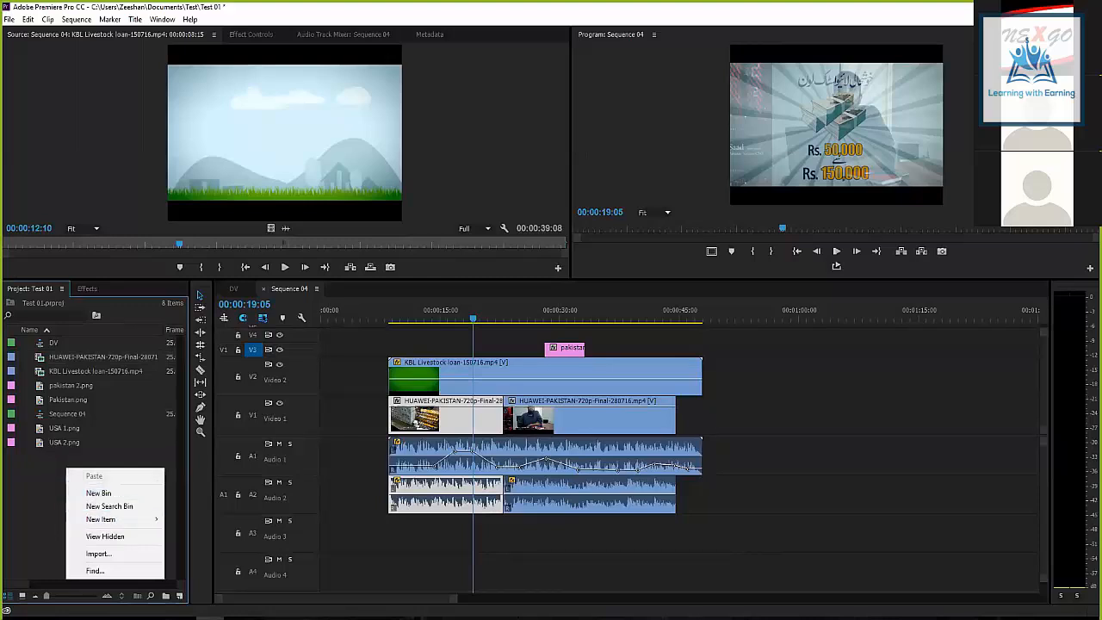
pyautogui.moveTo(112, 519)
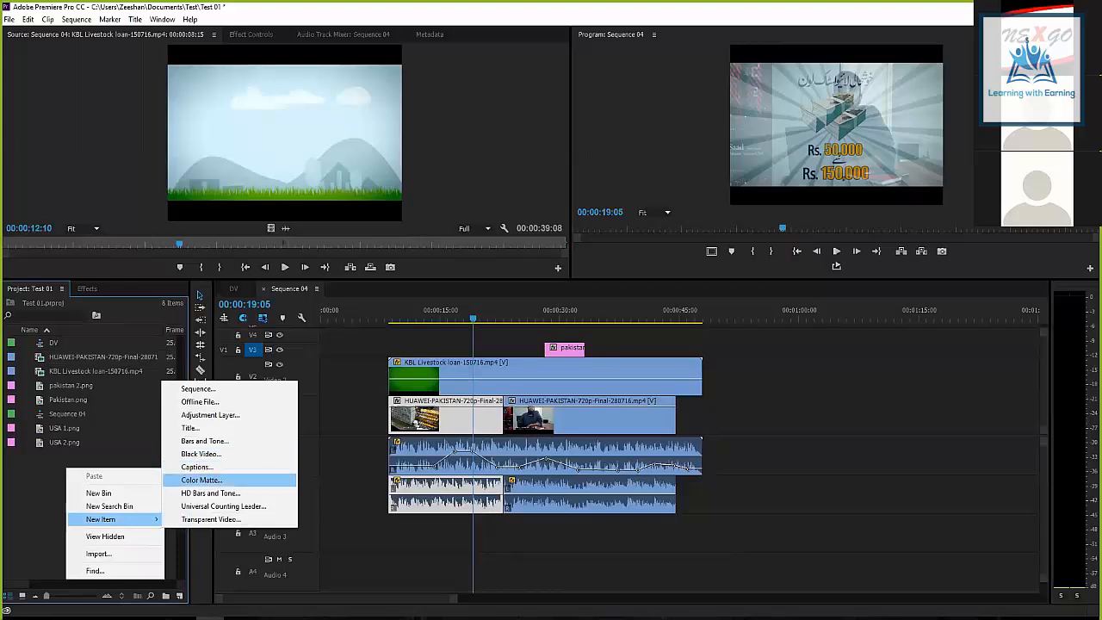
pyautogui.click(203, 479)
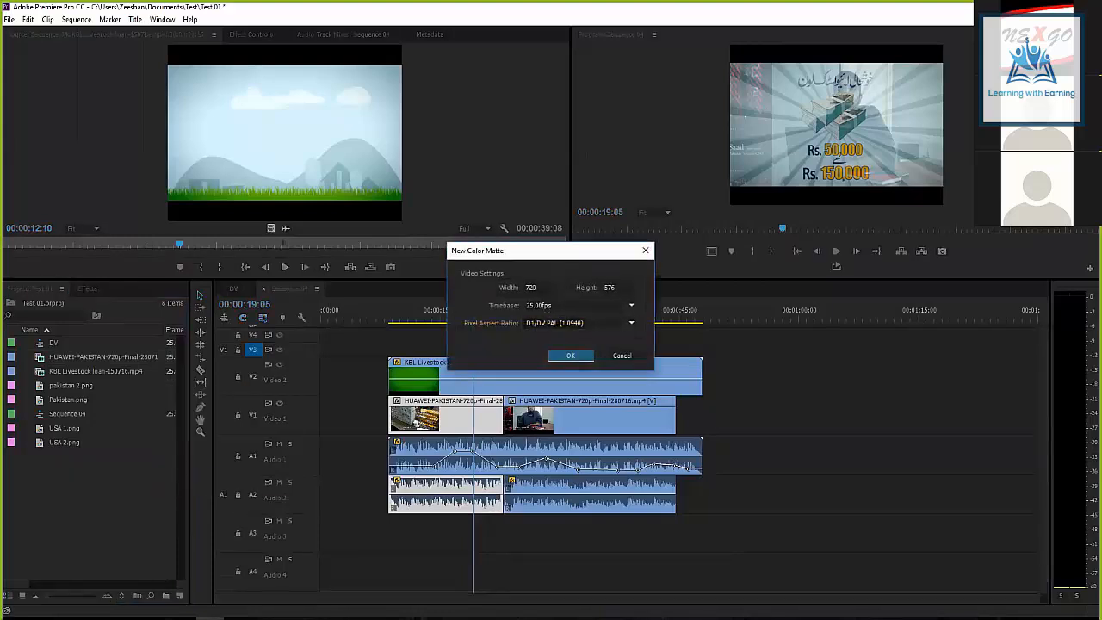
pyautogui.press('Tab')
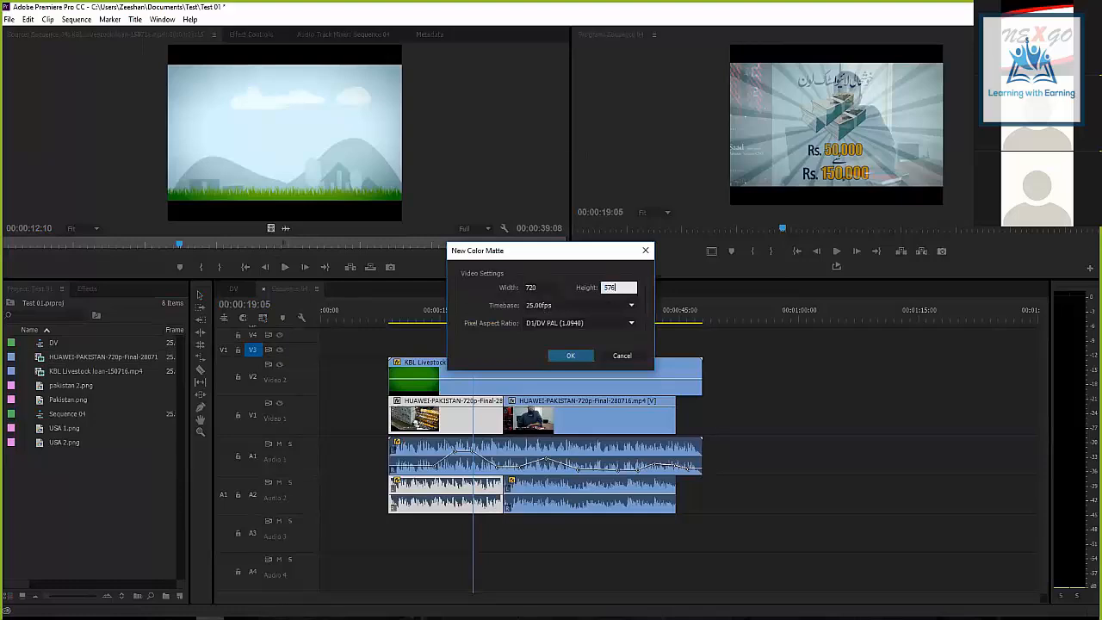
pyautogui.hotkey('shift', 'Tab')
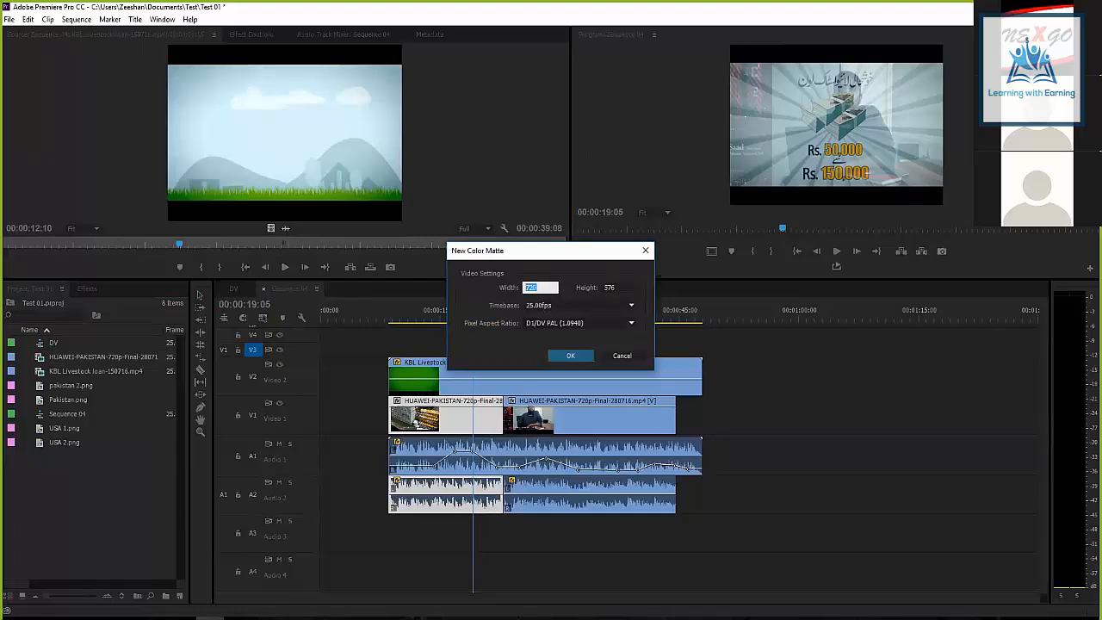
pyautogui.click(618, 288)
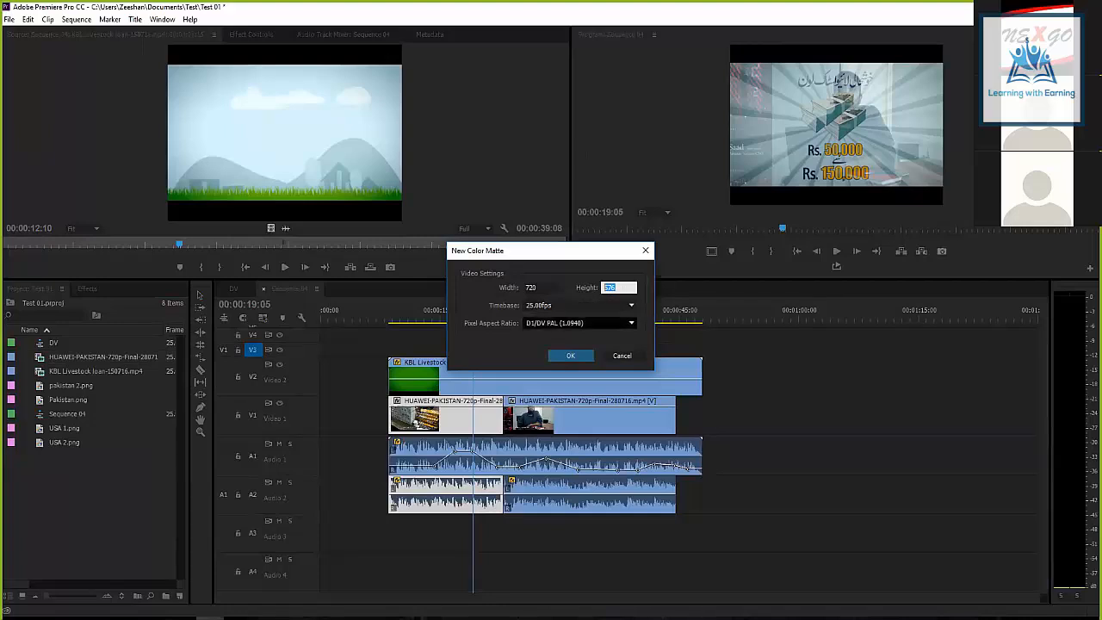
pyautogui.click(581, 306)
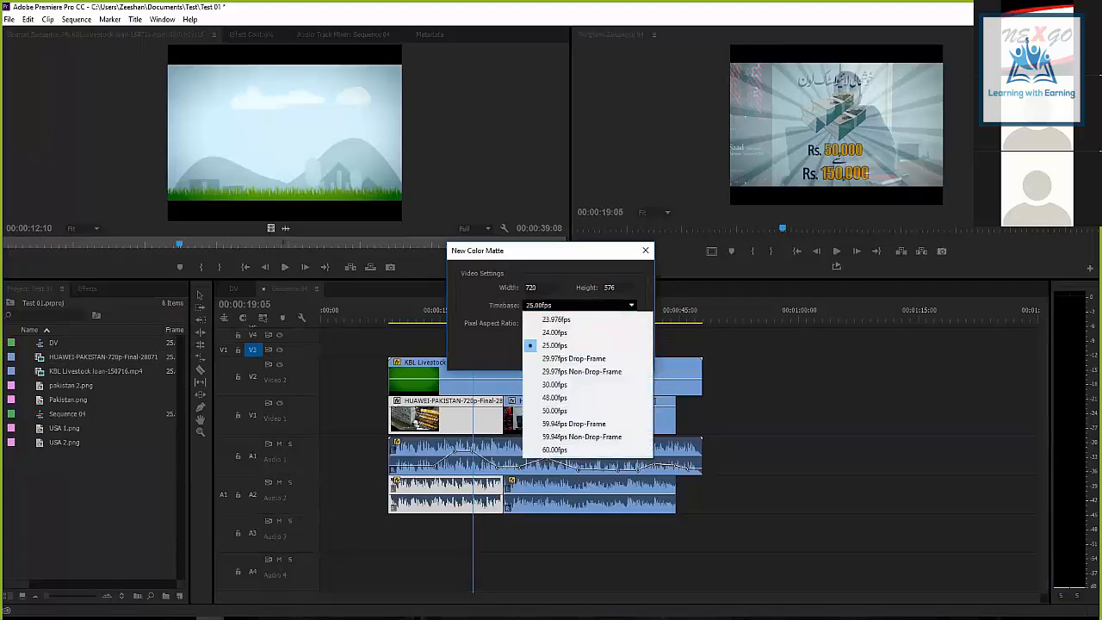
pyautogui.click(581, 306)
pyautogui.click(580, 323)
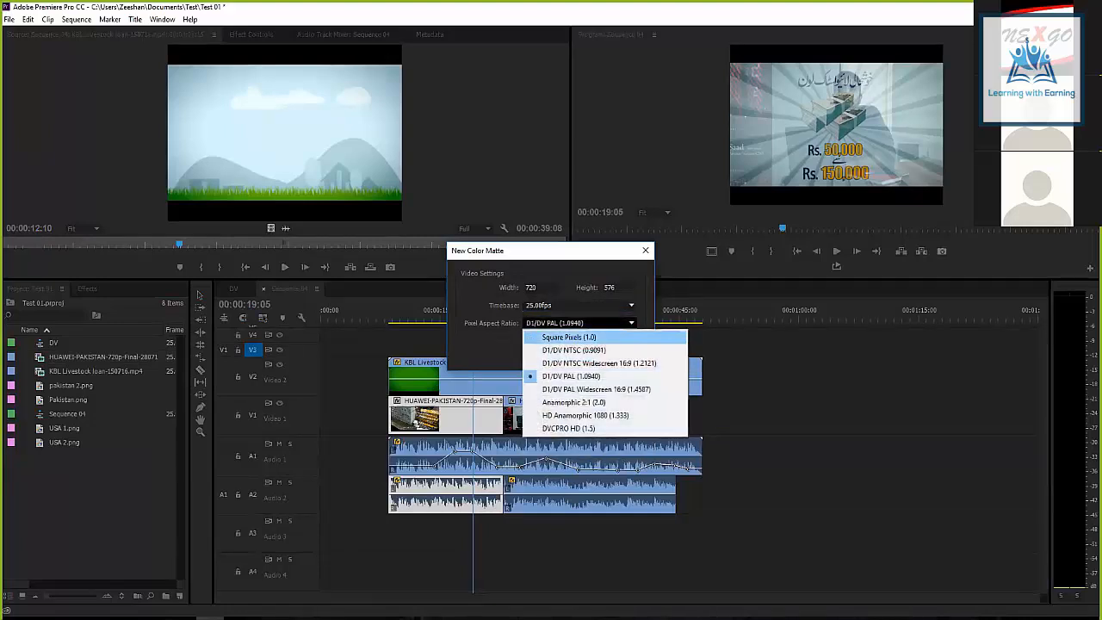
pyautogui.click(569, 337)
pyautogui.click(581, 323)
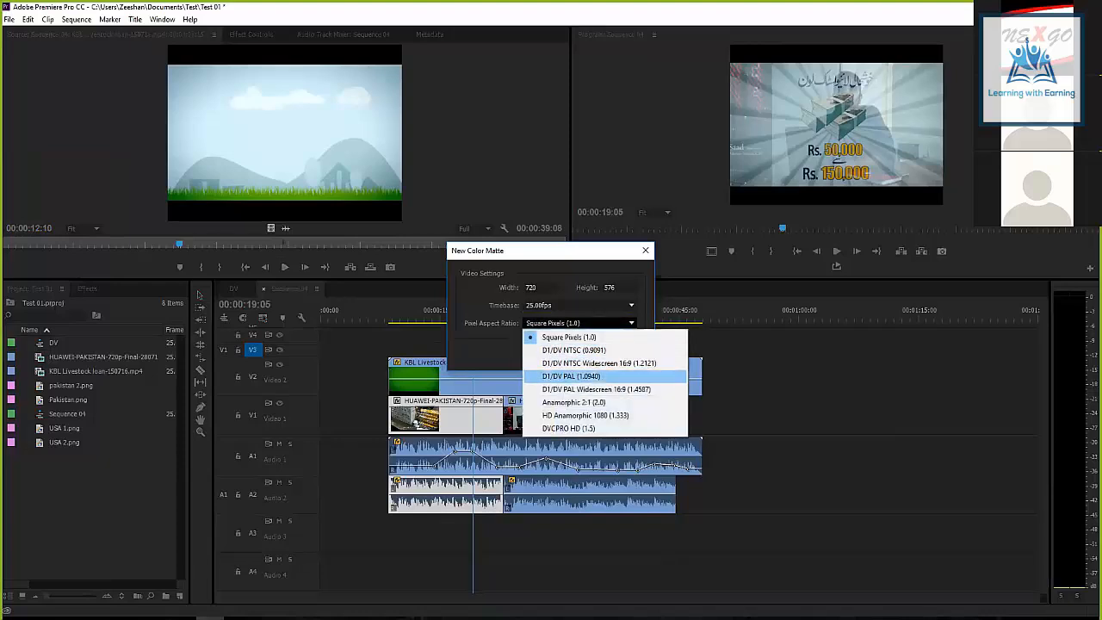
pyautogui.click(571, 376)
pyautogui.click(571, 356)
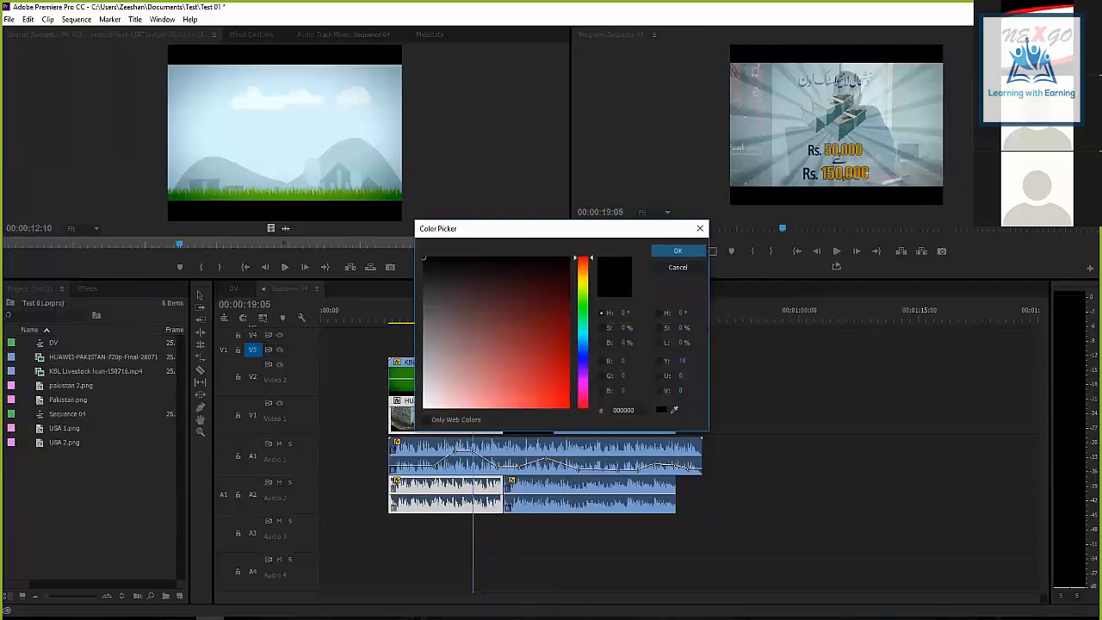
# Give the matte the dark blue color 003C7A and create it with the name Color Matte.
pyautogui.moveTo(551, 228); pyautogui.dragTo(530, 198)
pyautogui.click(531, 209)
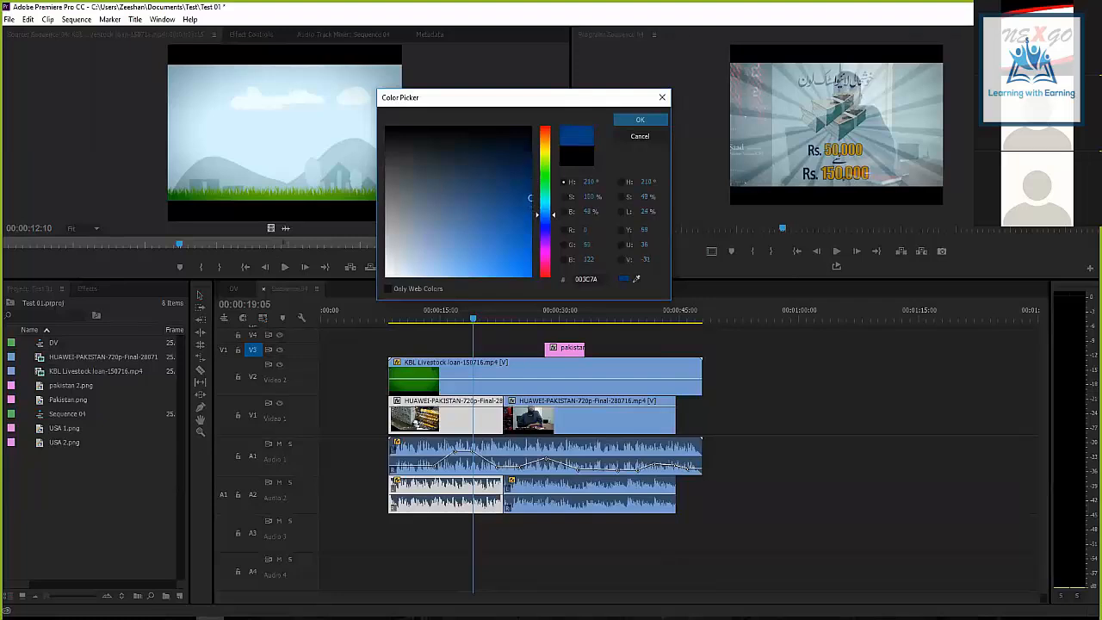
pyautogui.click(640, 120)
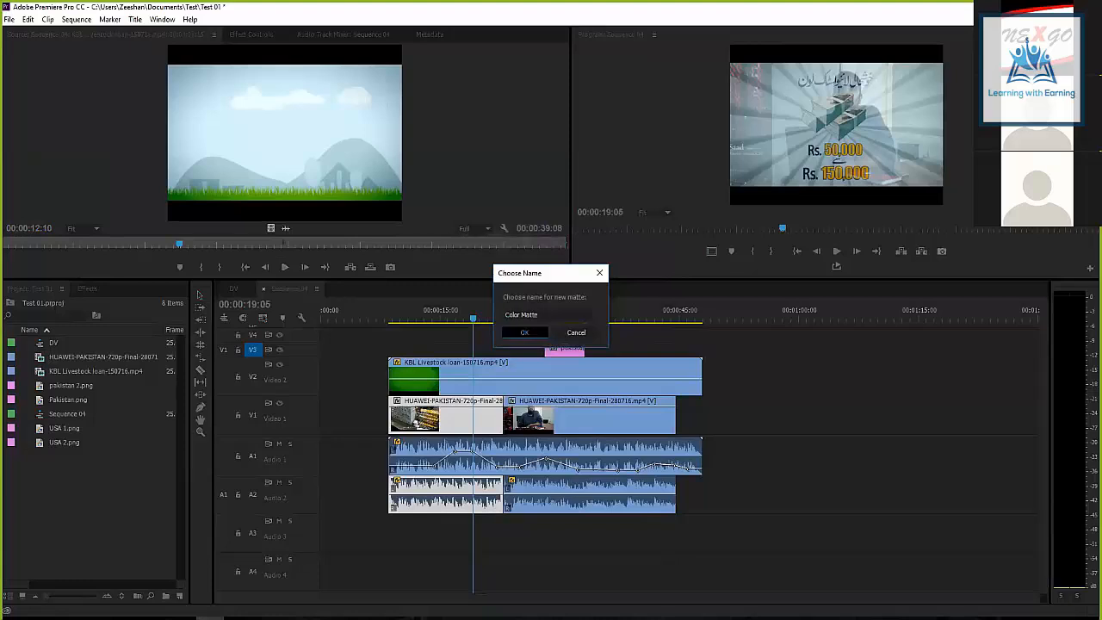
pyautogui.press('Return')
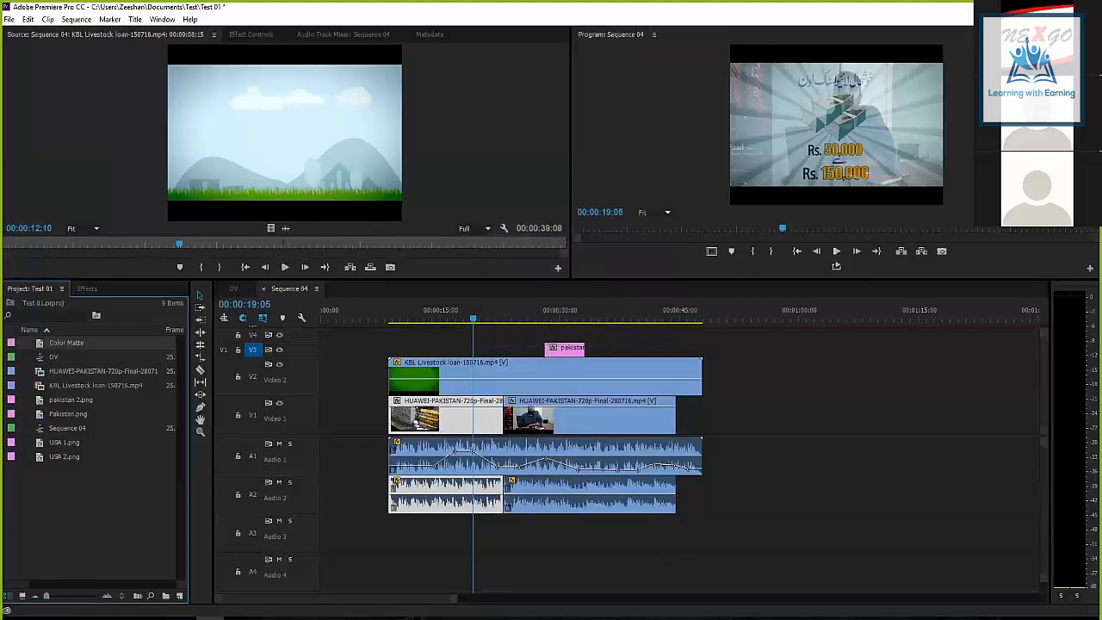
# Place the Color Matte on Video 2 after the existing clips and trim it to end at about 00:00:59:20.
pyautogui.moveTo(66, 343); pyautogui.dragTo(771, 377)
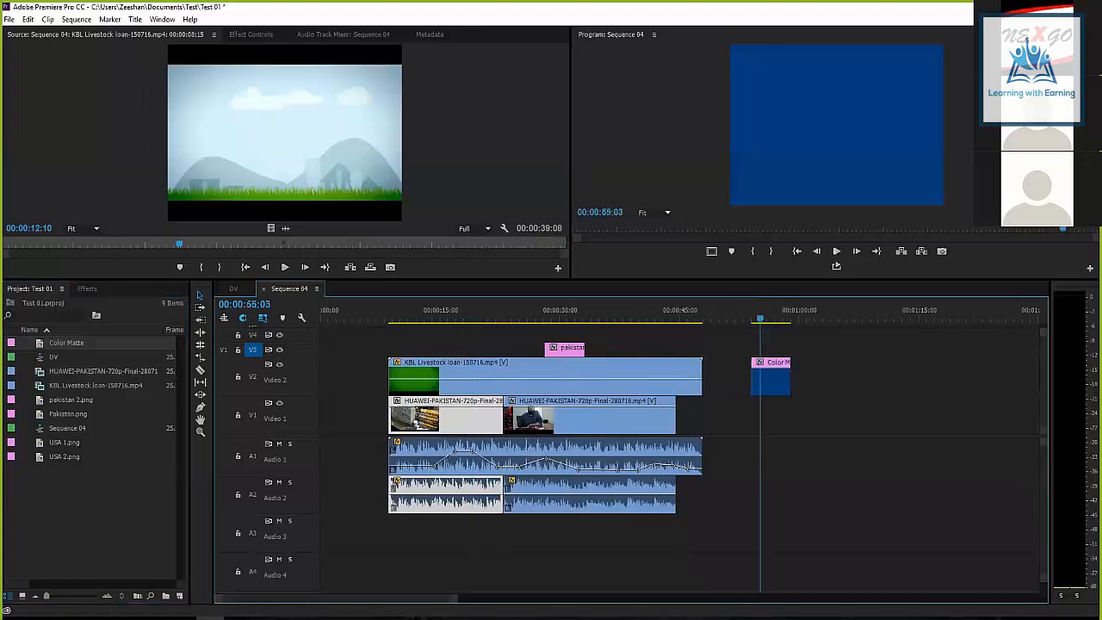
pyautogui.moveTo(760, 318)
pyautogui.mouseDown()
pyautogui.moveTo(782, 318)
pyautogui.moveTo(738, 318)
pyautogui.moveTo(812, 318)
pyautogui.moveTo(524, 318)
pyautogui.moveTo(788, 318)
pyautogui.moveTo(763, 317)
pyautogui.mouseUp()
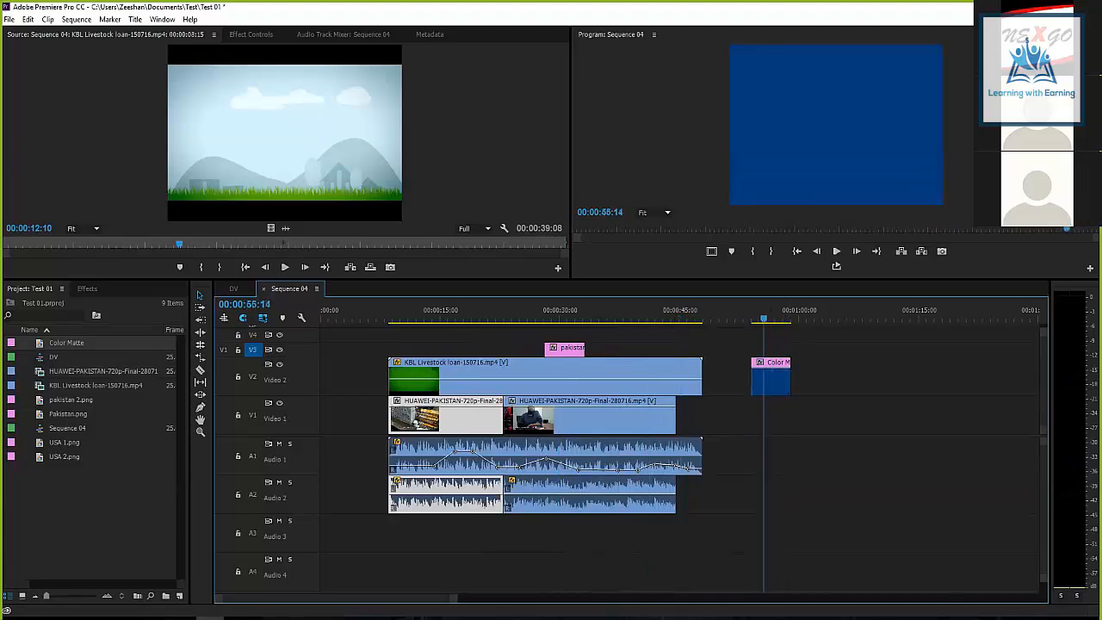
pyautogui.moveTo(779, 379); pyautogui.dragTo(911, 379)
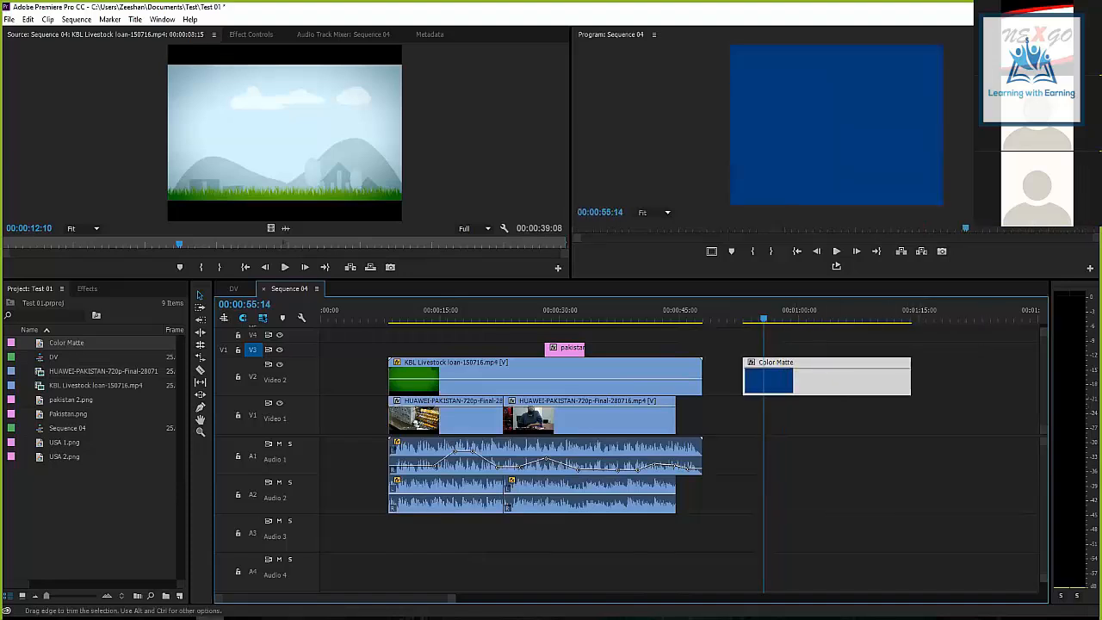
pyautogui.click(820, 417)
pyautogui.click(797, 313)
pyautogui.click(873, 381)
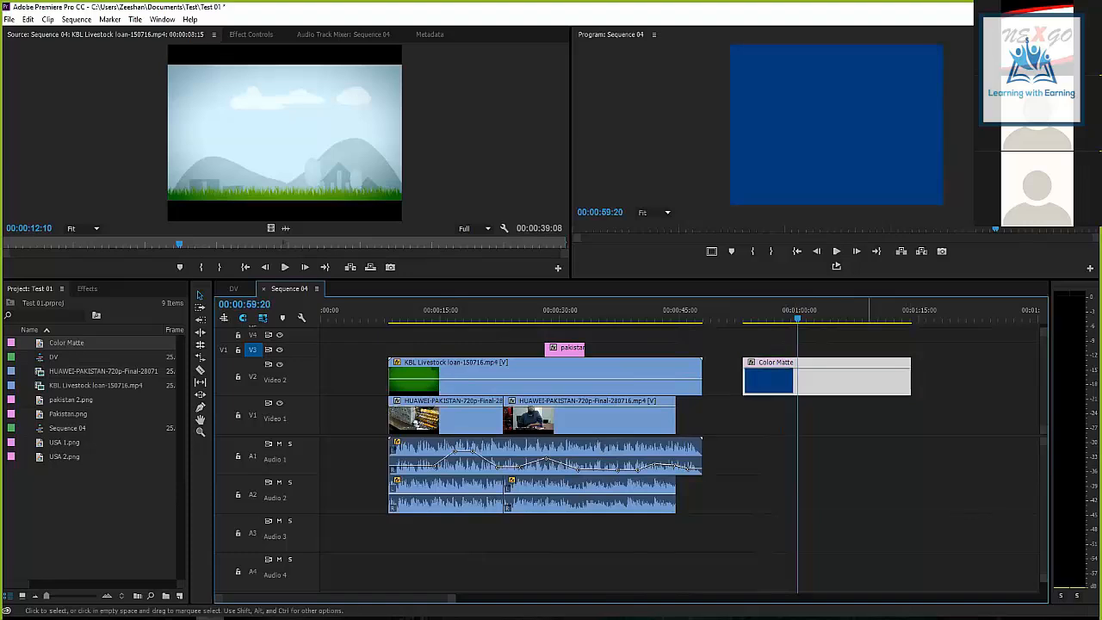
pyautogui.moveTo(910, 379); pyautogui.dragTo(798, 379)
pyautogui.moveTo(766, 315)
pyautogui.mouseDown()
pyautogui.moveTo(747, 315)
pyautogui.moveTo(763, 315)
pyautogui.mouseUp()
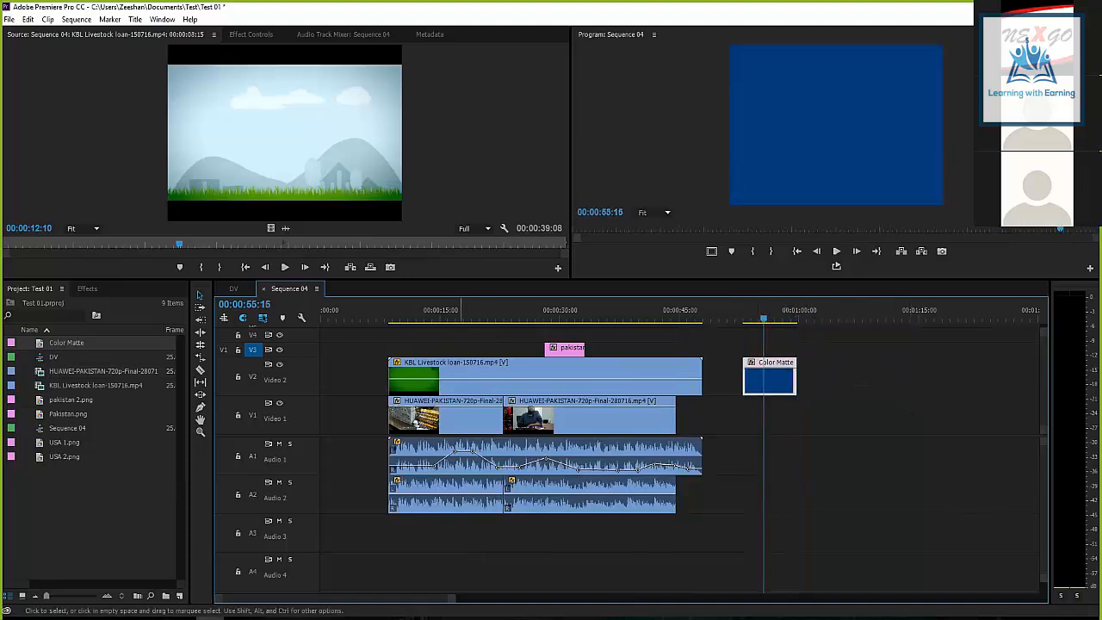
# Select the KBL Livestock, HUAWEI-PAKISTAN and pakistan clips together and move them up one video track.
pyautogui.click(465, 418)
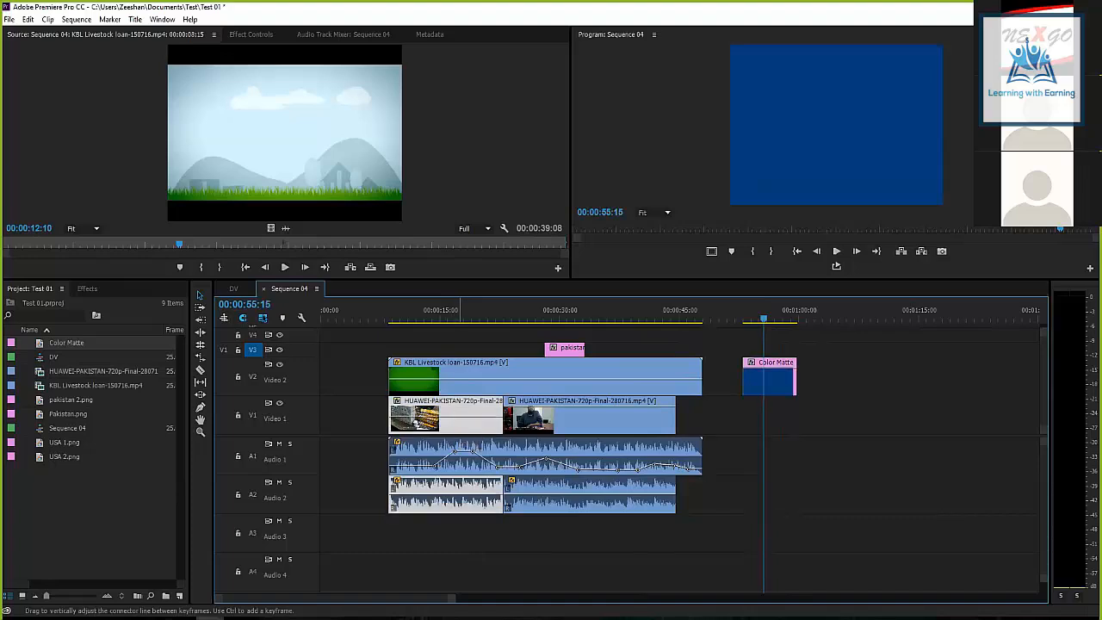
pyautogui.moveTo(354, 343); pyautogui.dragTo(696, 429)
pyautogui.moveTo(541, 380); pyautogui.dragTo(544, 353)
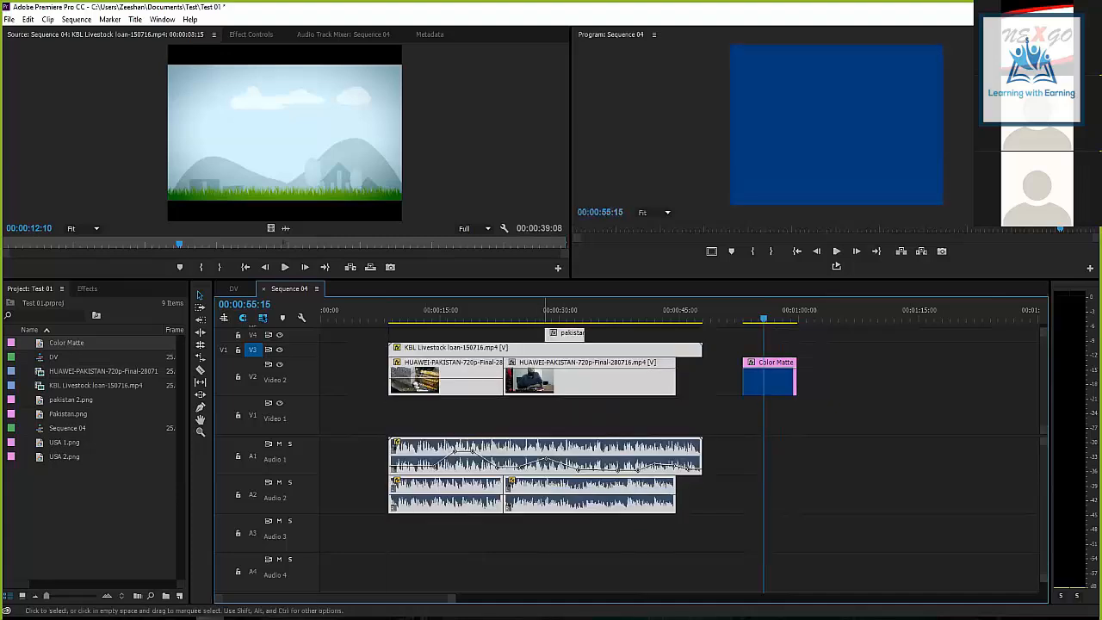
# Place the Color Matte on Video 1 beneath the first HUAWEI-PAKISTAN clip, matching its length, and preview it at 00:00:14:12.
pyautogui.moveTo(771, 379); pyautogui.dragTo(503, 418)
pyautogui.click(468, 312)
pyautogui.moveTo(467, 315); pyautogui.dragTo(436, 315)
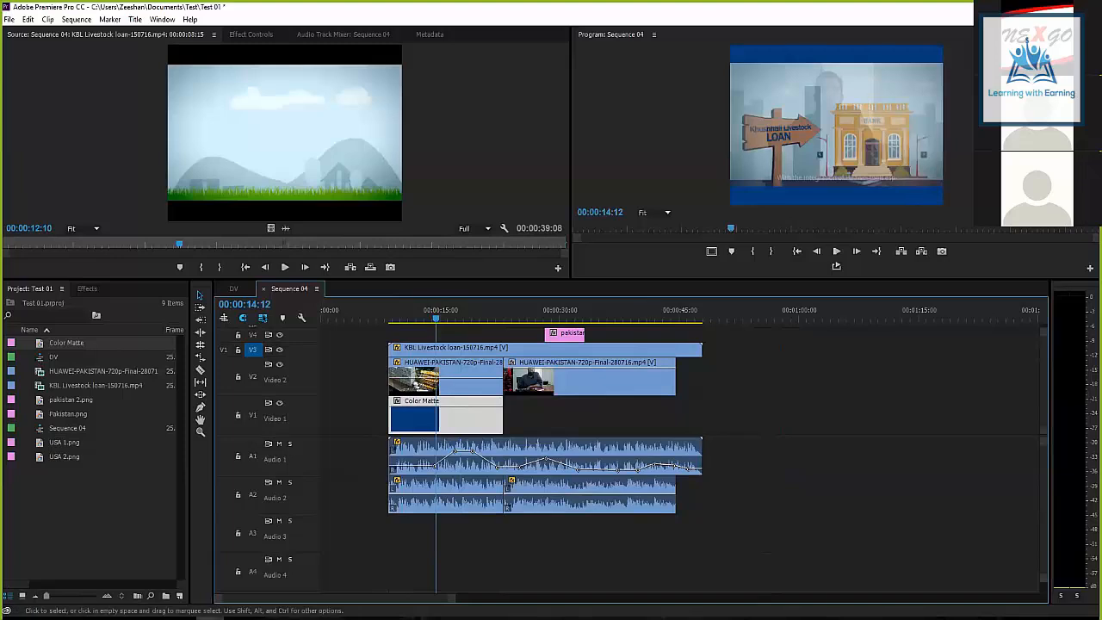
# Lower the Color Matte clip's opacity on Video 1 to about half and raise it back to full.
pyautogui.click(422, 349)
pyautogui.click(438, 370)
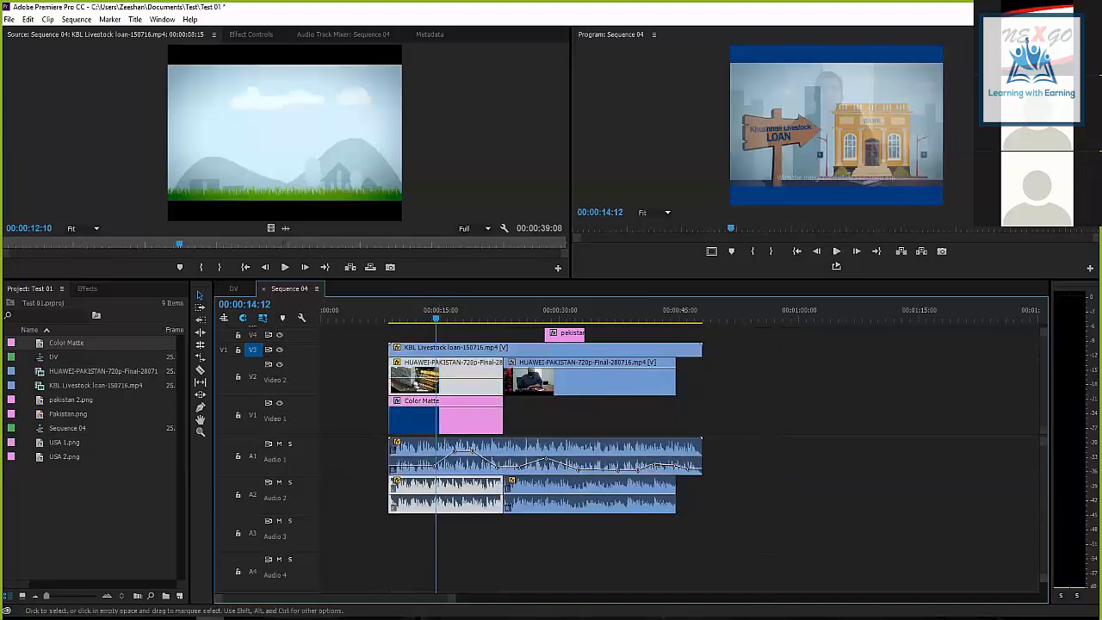
pyautogui.click(454, 415)
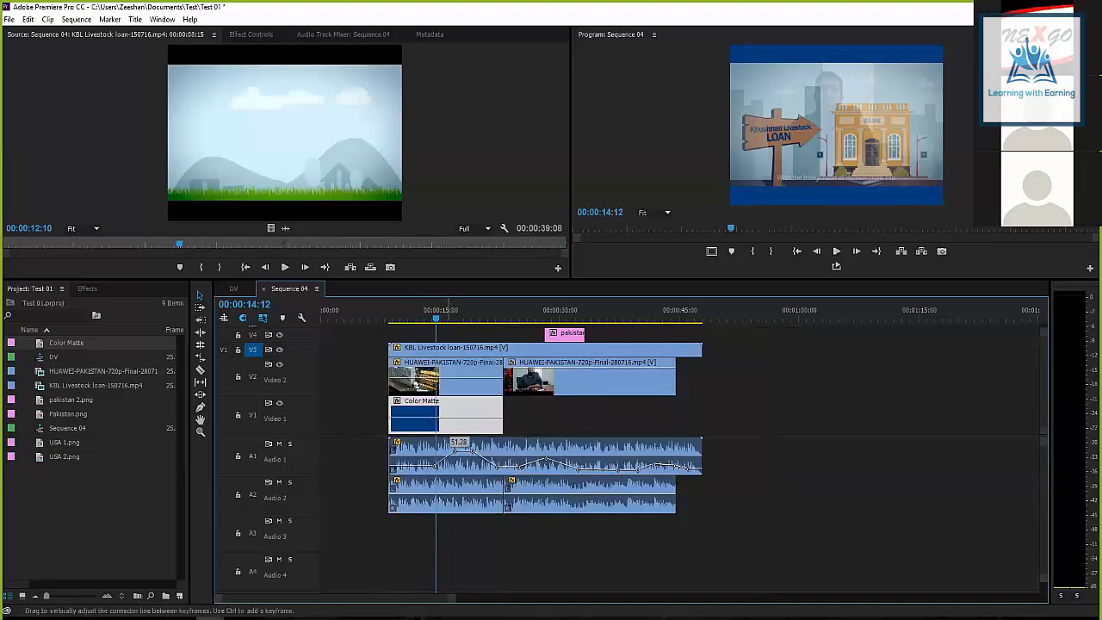
pyautogui.moveTo(452, 449); pyautogui.dragTo(452, 451)
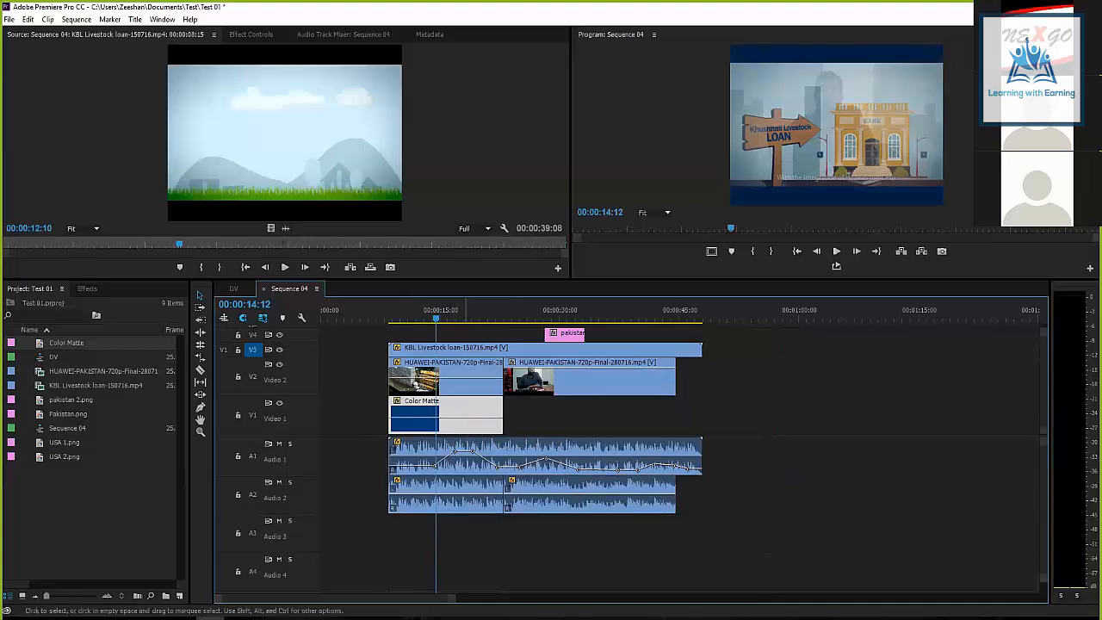
pyautogui.moveTo(437, 317); pyautogui.dragTo(471, 317)
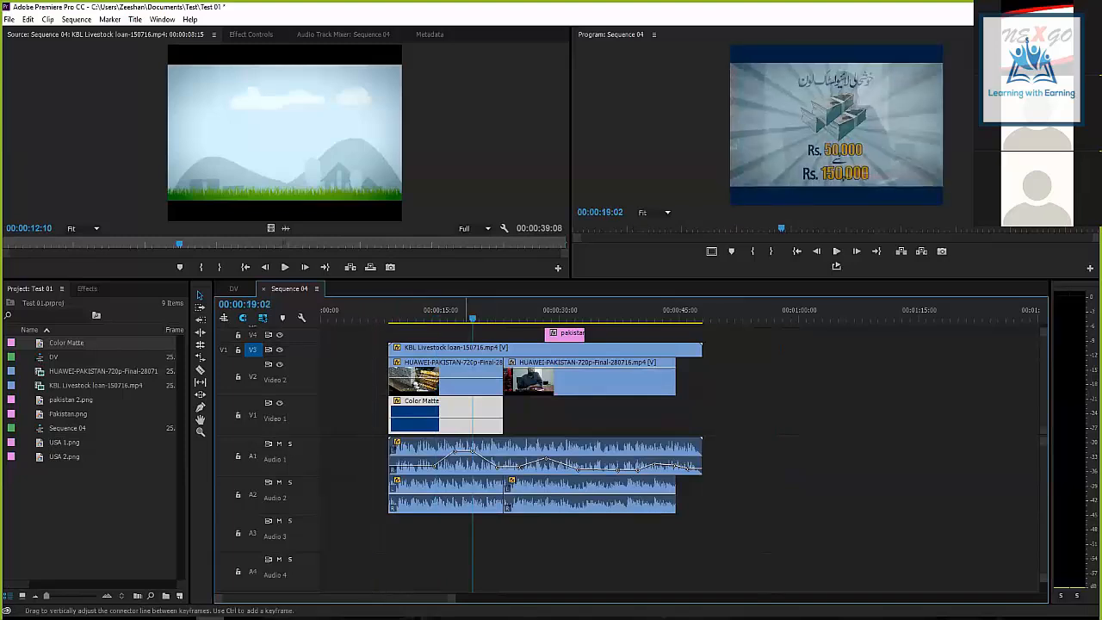
pyautogui.moveTo(467, 418); pyautogui.dragTo(468, 403)
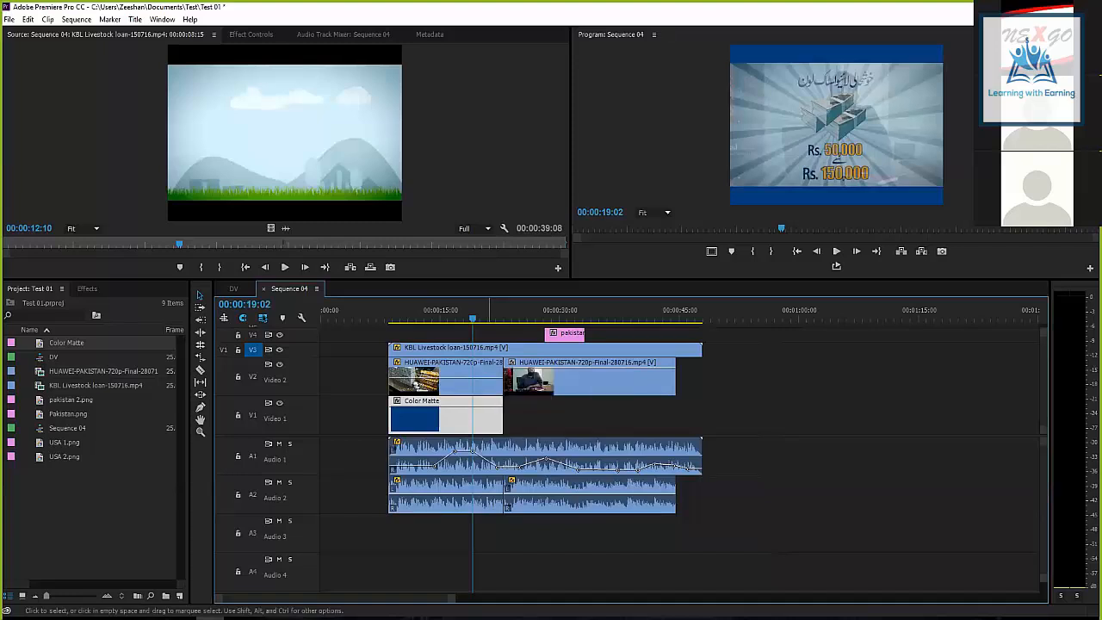
# Play the sequence from about 00:00:15 to review the clips over the blue matte.
pyautogui.moveTo(473, 318); pyautogui.dragTo(439, 318)
pyautogui.press('space')
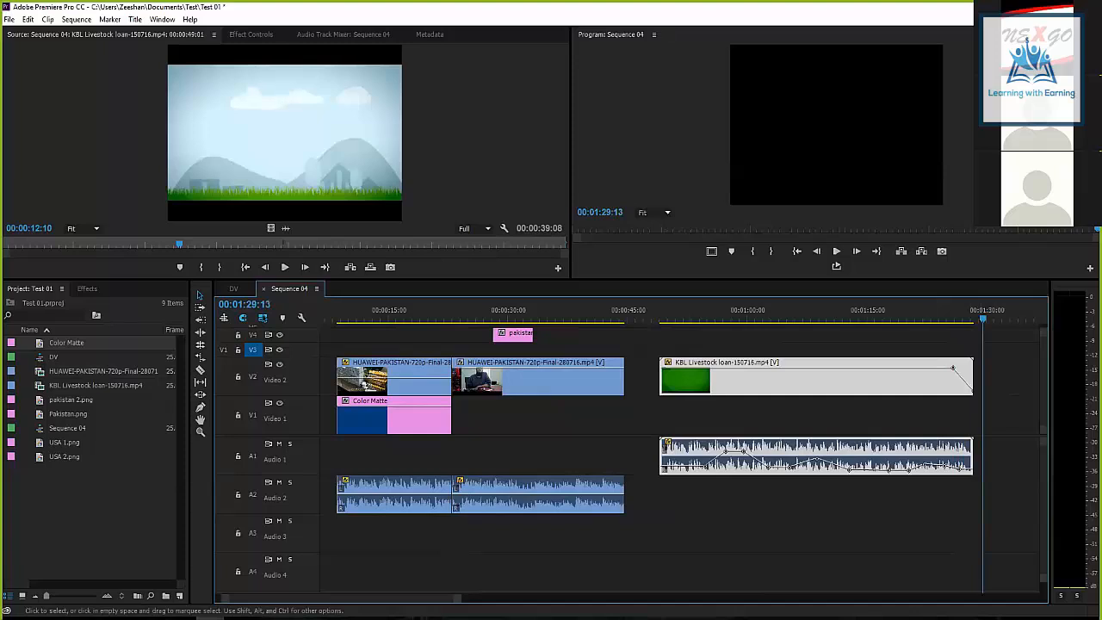
# Preview the opacity fade-out at the end of the KBL Livestock loan clip on Video 2.
pyautogui.click(954, 318)
pyautogui.press('space')
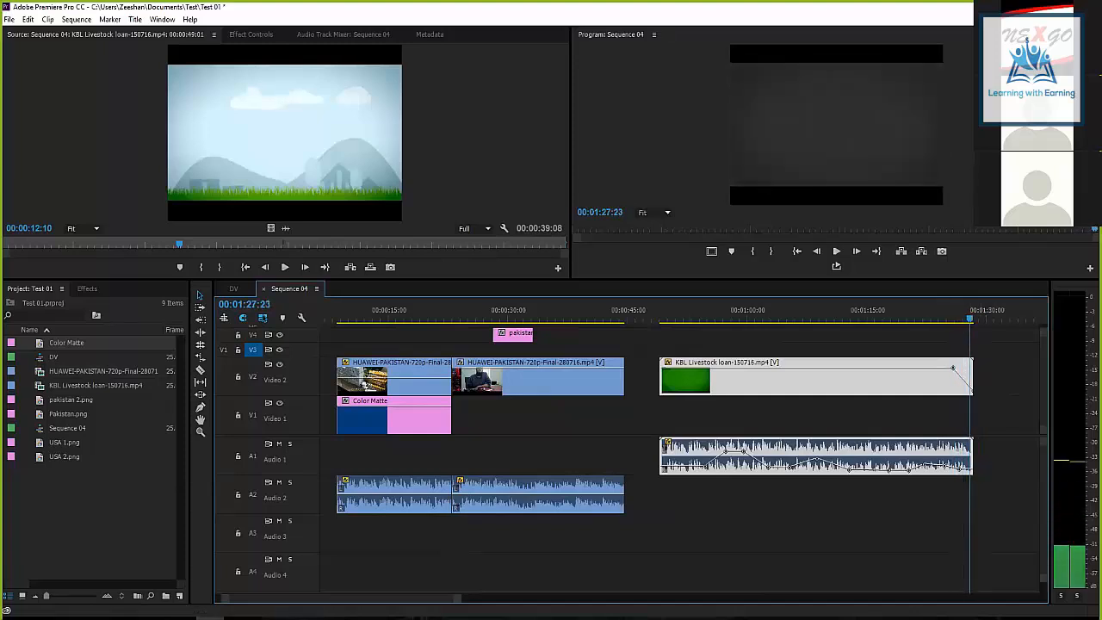
pyautogui.click(960, 318)
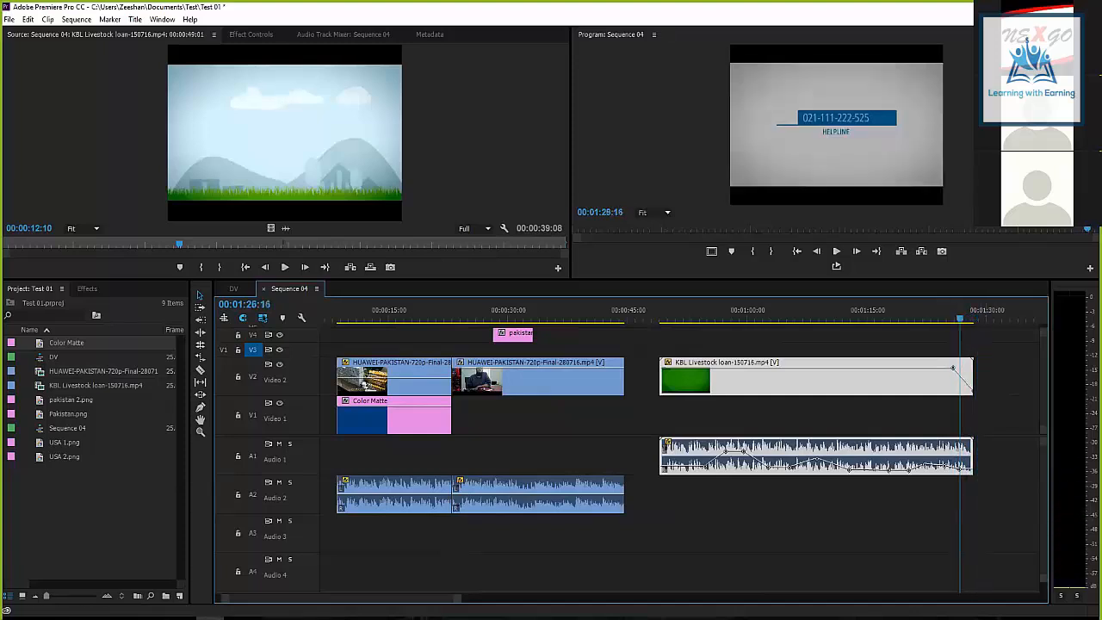
pyautogui.moveTo(960, 318)
pyautogui.mouseDown()
pyautogui.moveTo(972, 318)
pyautogui.moveTo(948, 317)
pyautogui.moveTo(978, 318)
pyautogui.mouseUp()
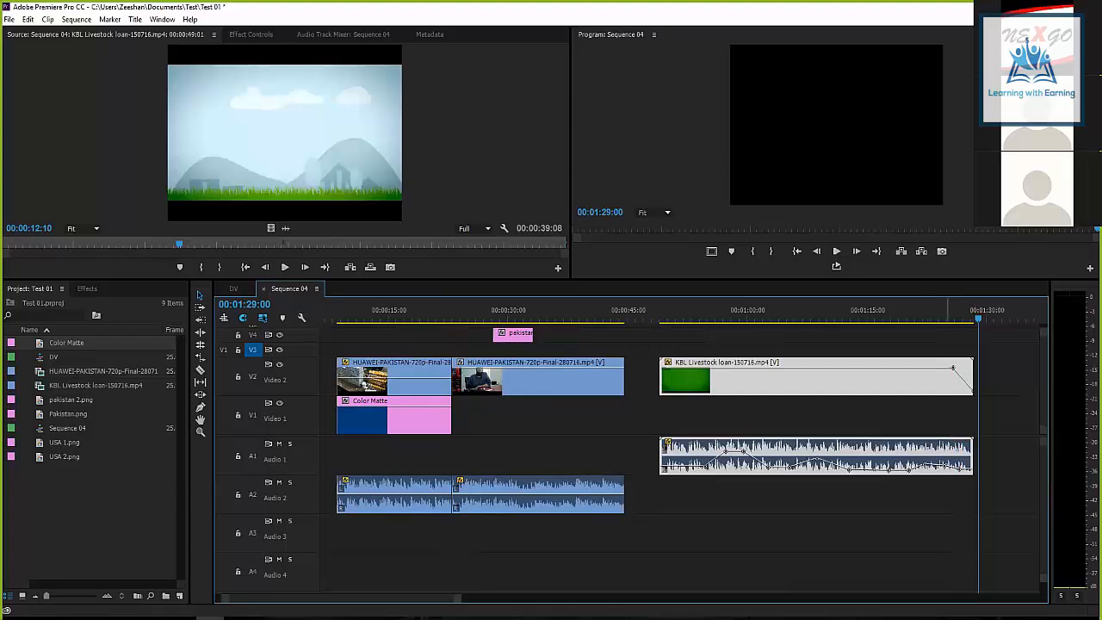
# Trim the end of the KBL Livestock loan clip to the opacity keyframe at 00:01:26:01 and extend it back to its previous length.
pyautogui.click(954, 318)
pyautogui.moveTo(972, 377); pyautogui.dragTo(954, 377)
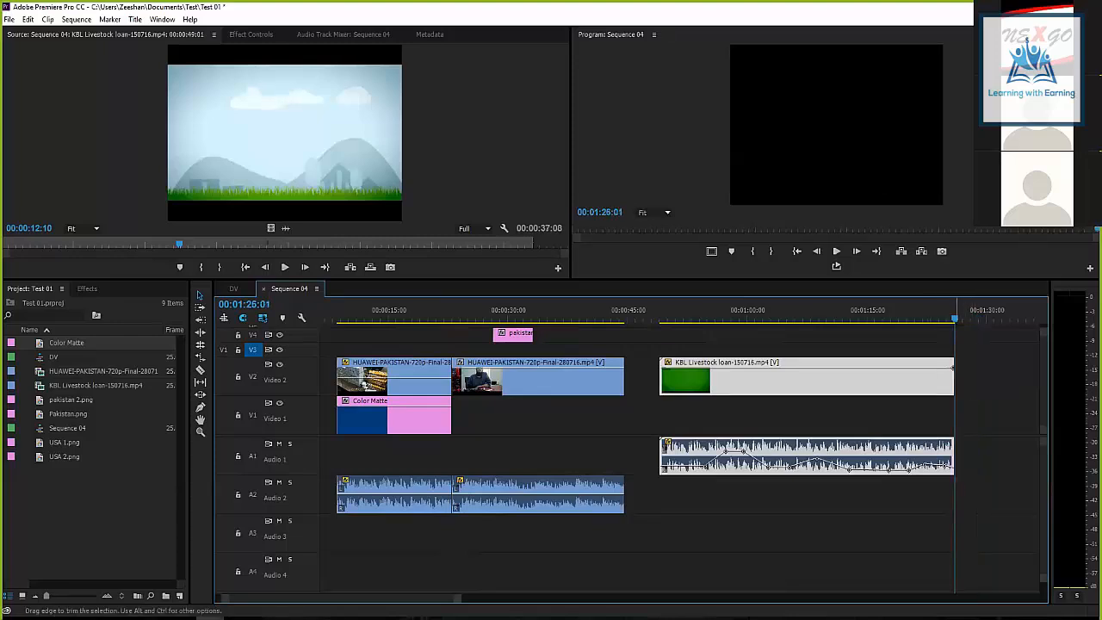
pyautogui.moveTo(971, 379); pyautogui.dragTo(974, 379)
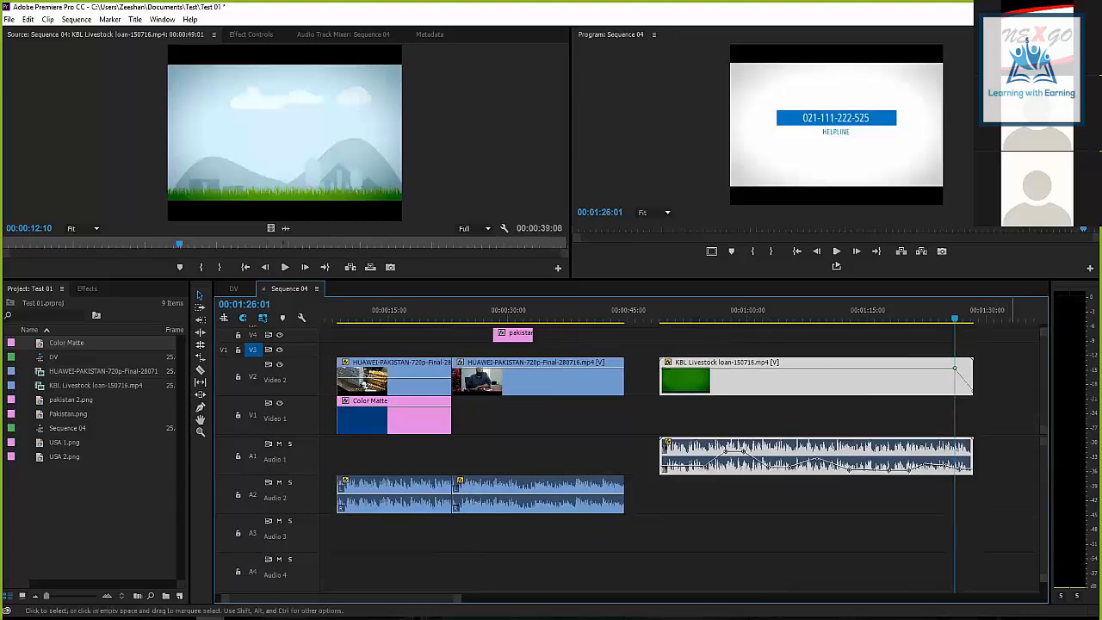
# Play the opacity fade-out at the end of the KBL Livestock loan clip from about 00:01:26 and return to its start.
pyautogui.press('space')
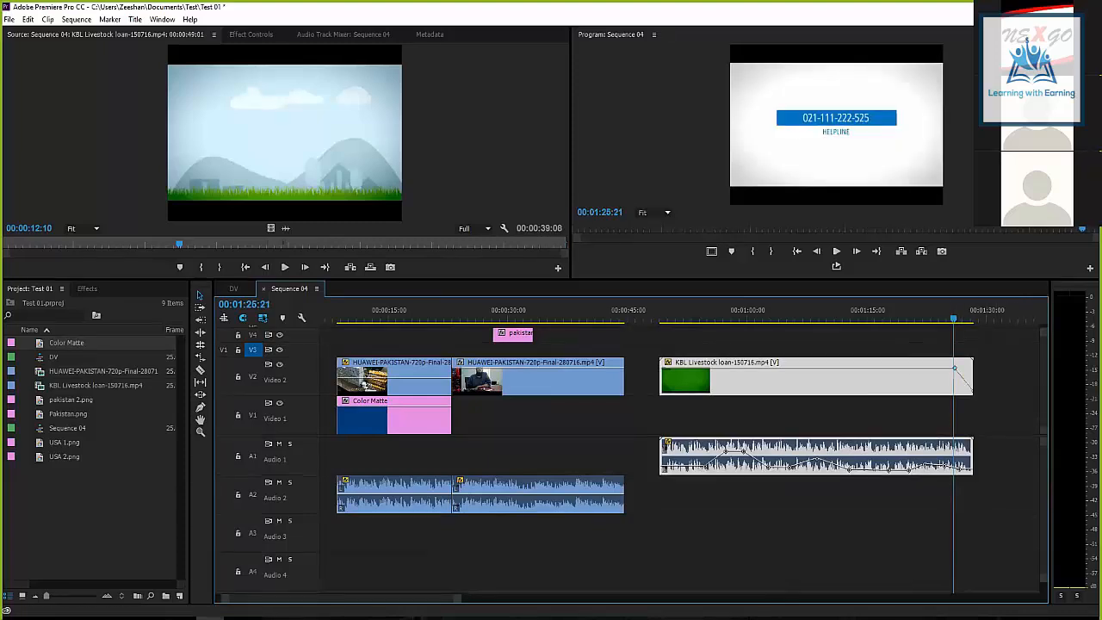
pyautogui.hotkey('shift', 'Left')
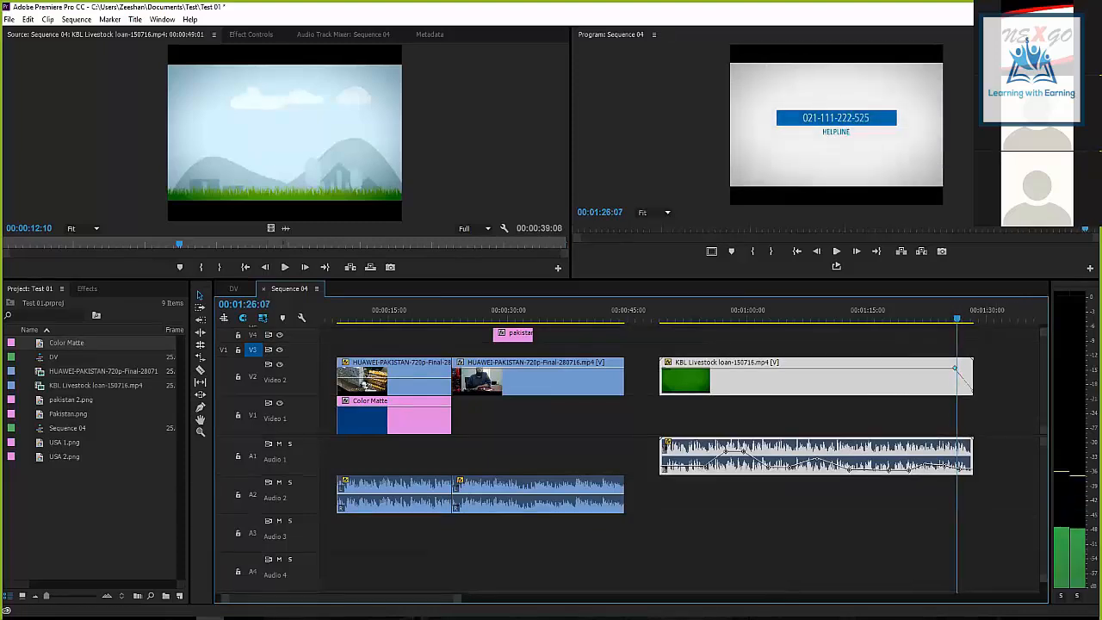
pyautogui.press('space')
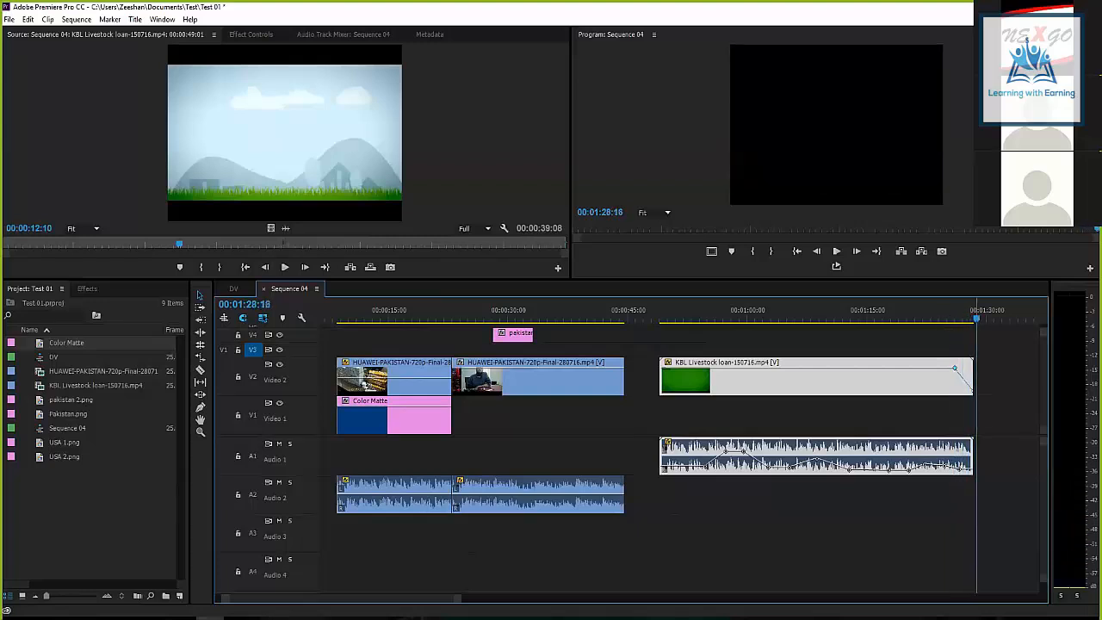
pyautogui.click(954, 318)
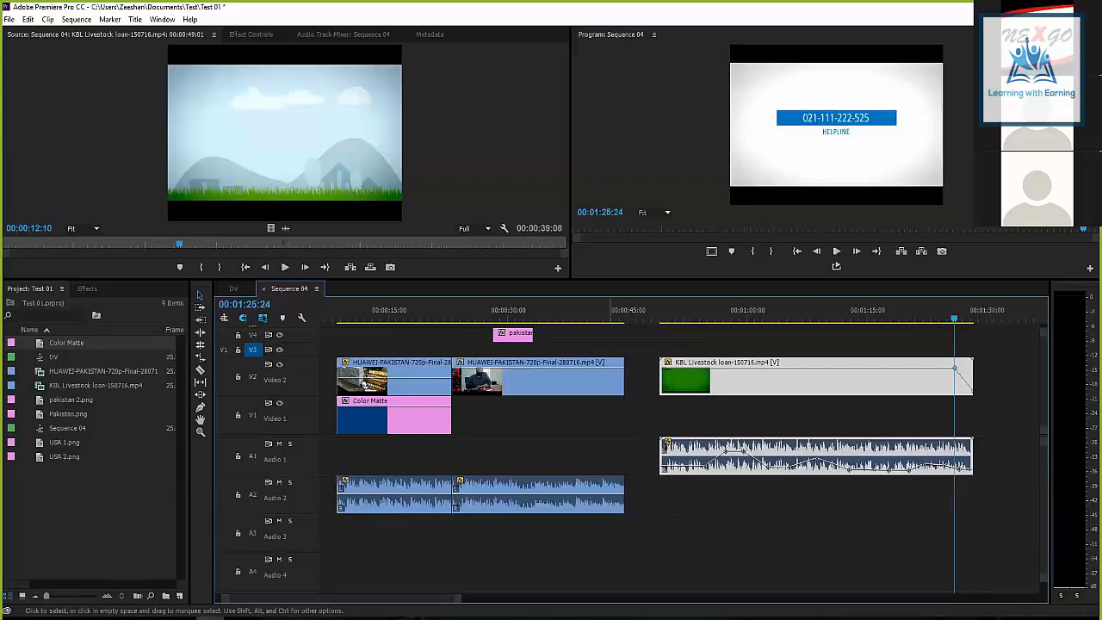
# Remove the fade-out by deleting the opacity keyframes at the end of the KBL Livestock loan clip on Video 2.
pyautogui.moveTo(718, 337); pyautogui.dragTo(774, 387)
pyautogui.moveTo(973, 393)
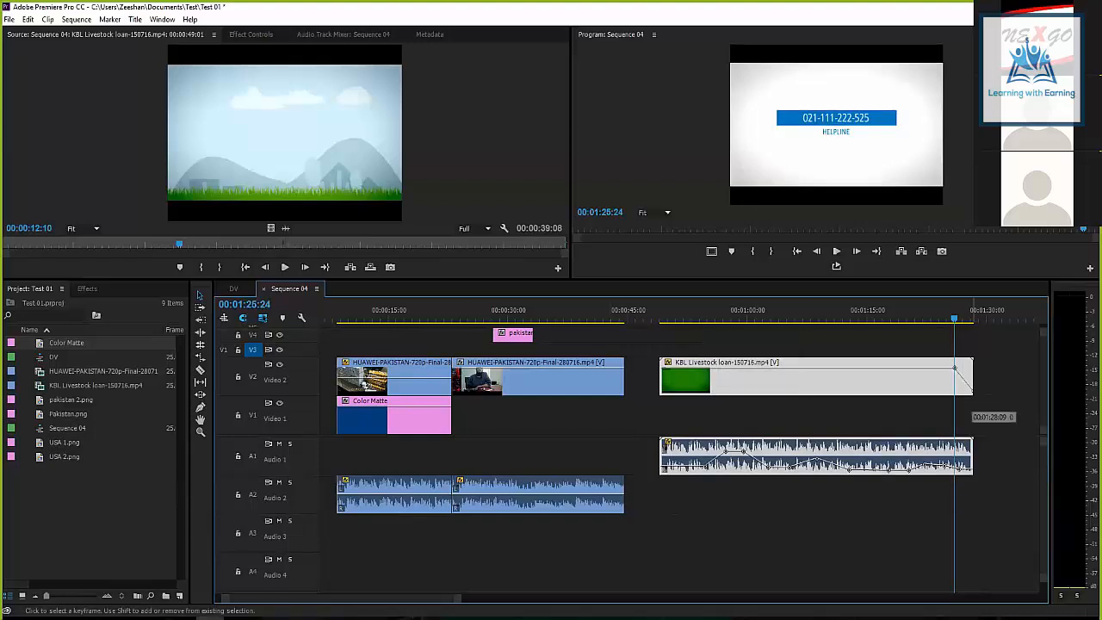
pyautogui.moveTo(973, 392); pyautogui.dragTo(974, 367)
pyautogui.rightClick(954, 368)
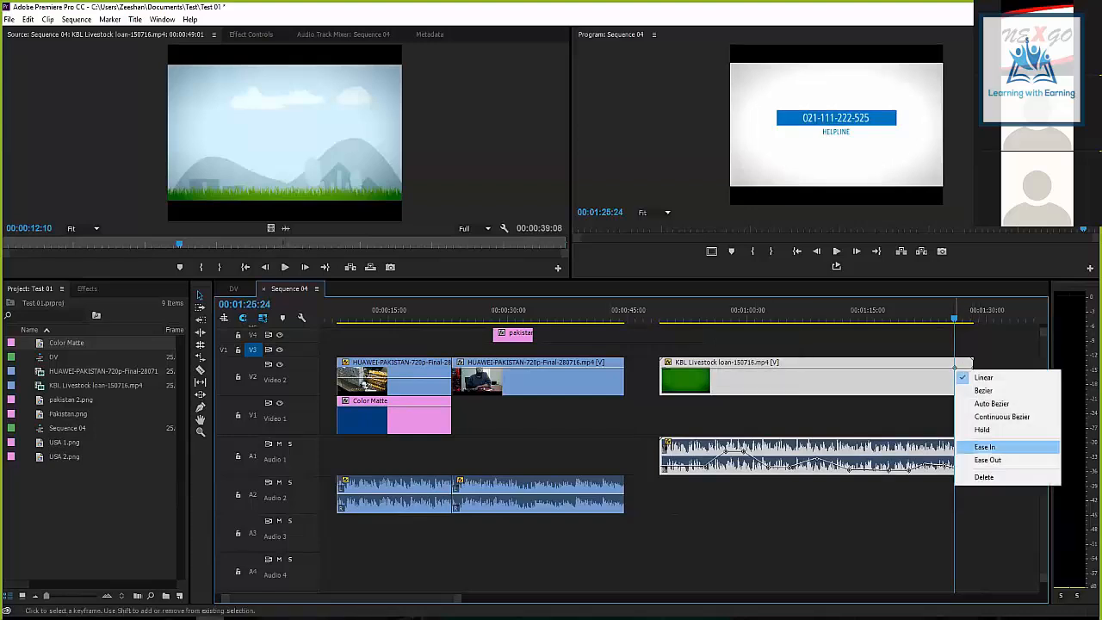
pyautogui.click(991, 474)
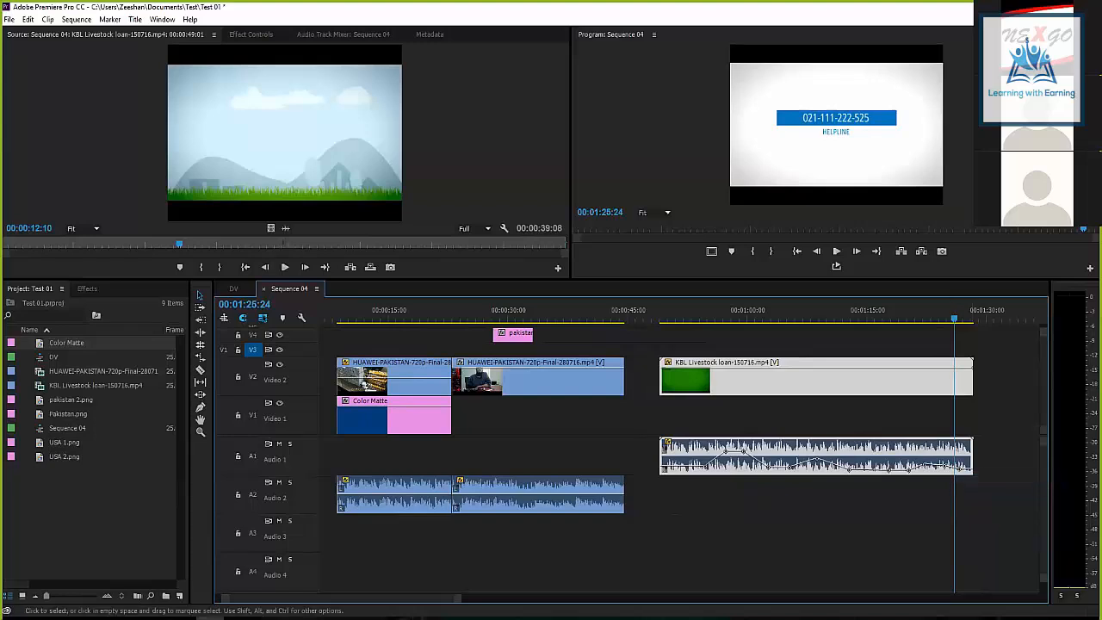
# Undo the recent edits until the KBL Livestock loan clip is back on Video 3 above the HUAWEI-PAKISTAN clips.
pyautogui.hotkey('ctrl', 'z')
pyautogui.hotkey('ctrl', 'z')
pyautogui.hotkey('ctrl', 'z')
pyautogui.hotkey('ctrl', 'z')
pyautogui.hotkey('ctrl', 'z')
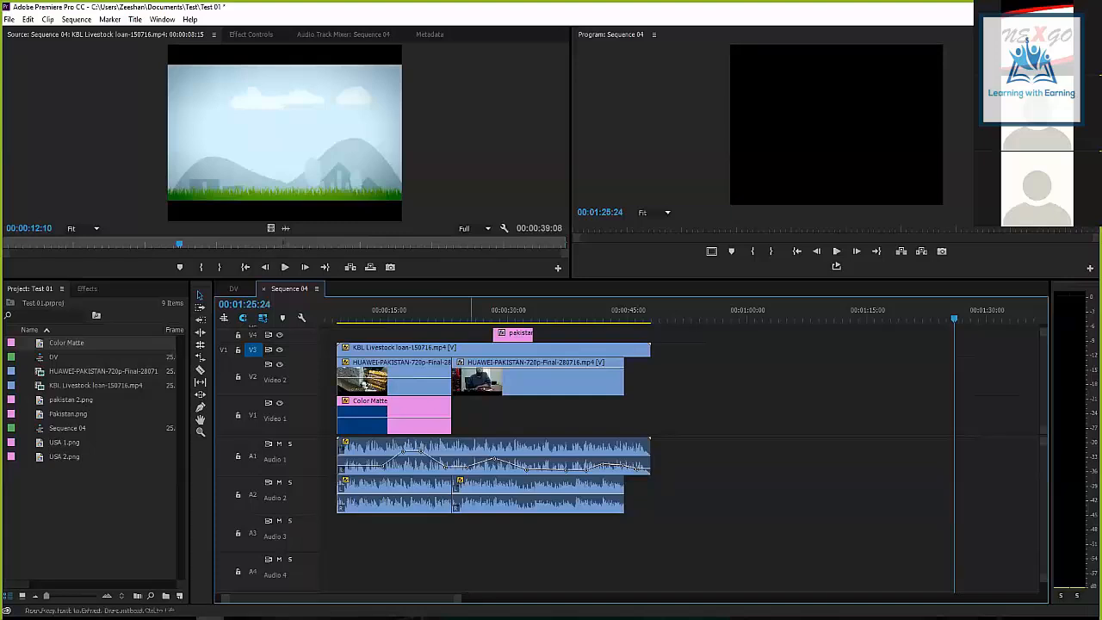
# Raise the Color Matte clip's opacity to full at 00:00:16:16 and scrub through the overlapping clips.
pyautogui.click(402, 311)
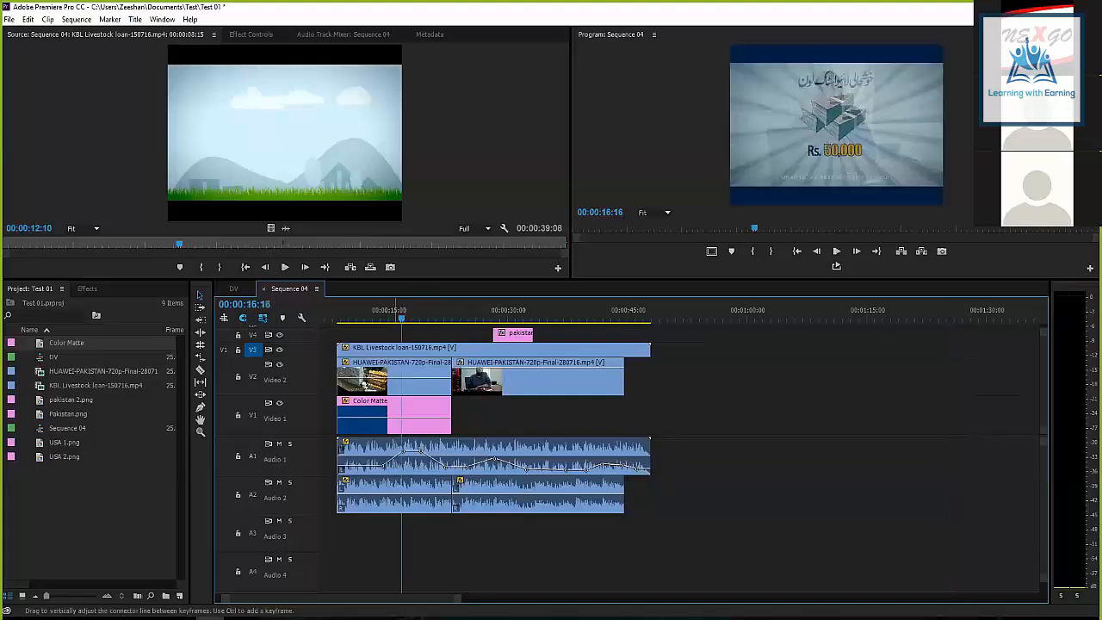
pyautogui.moveTo(397, 418); pyautogui.dragTo(397, 407)
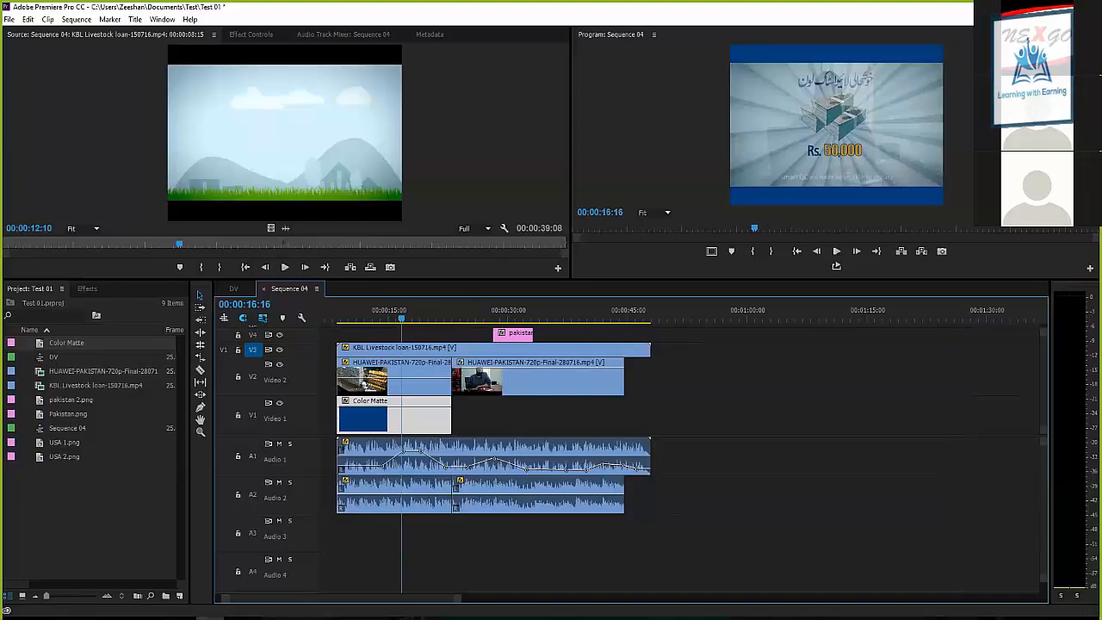
pyautogui.moveTo(402, 317); pyautogui.dragTo(501, 317)
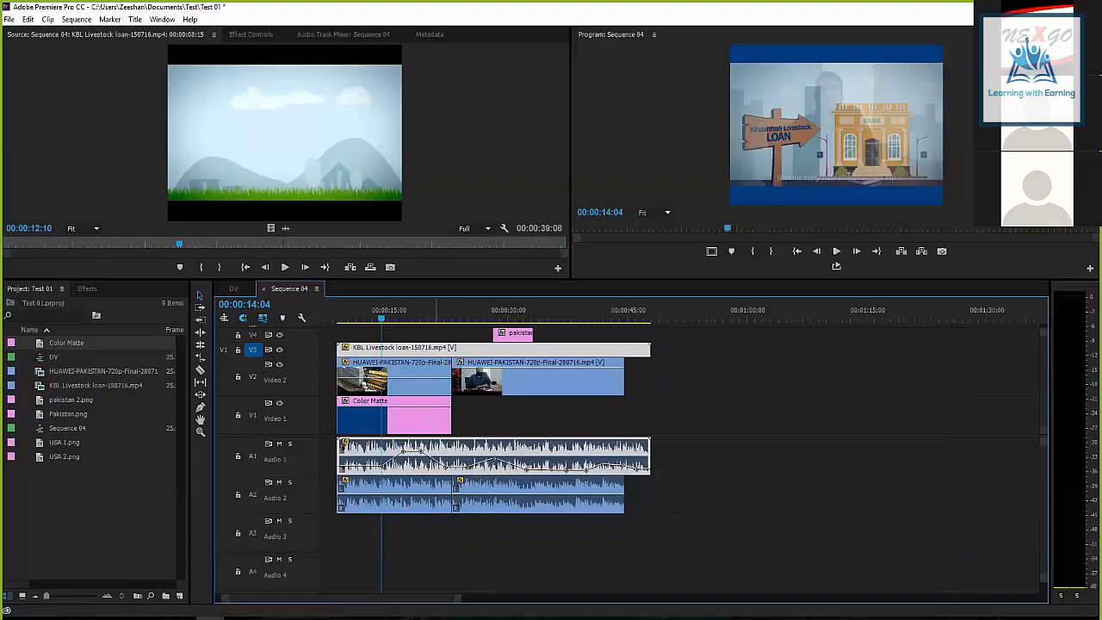
# Move the KBL Livestock loan clip to Video 2 beyond the HUAWEI-PAKISTAN clips and preview it alone at 00:00:58:05.
pyautogui.moveTo(414, 349); pyautogui.dragTo(766, 369)
pyautogui.click(733, 311)
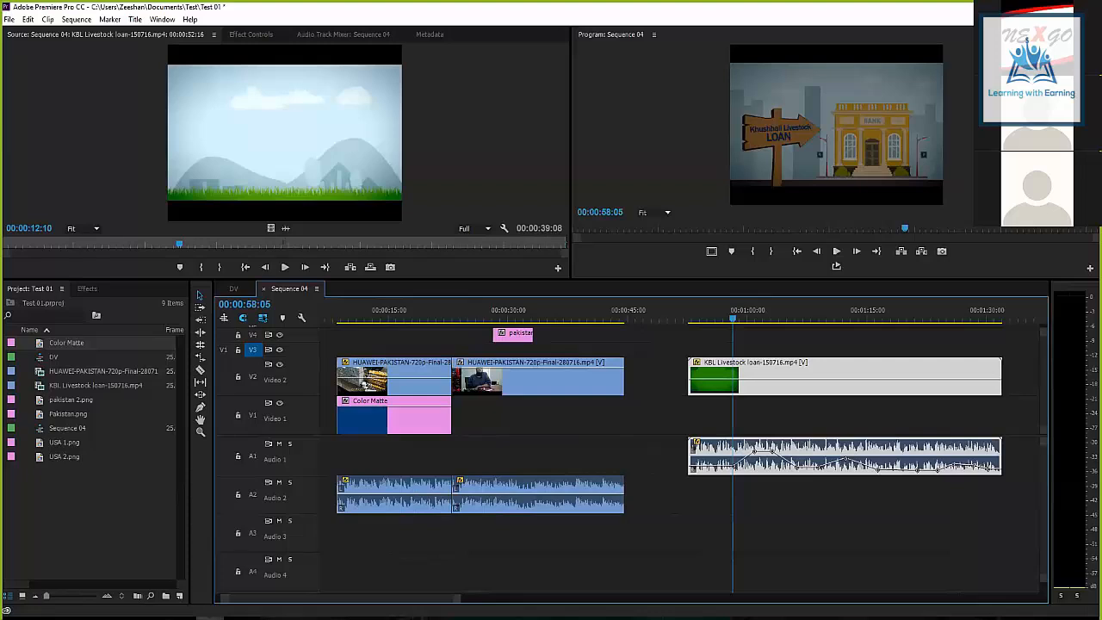
pyautogui.hotkey('ctrl', 's')
pyautogui.click(713, 415)
pyautogui.press('space')
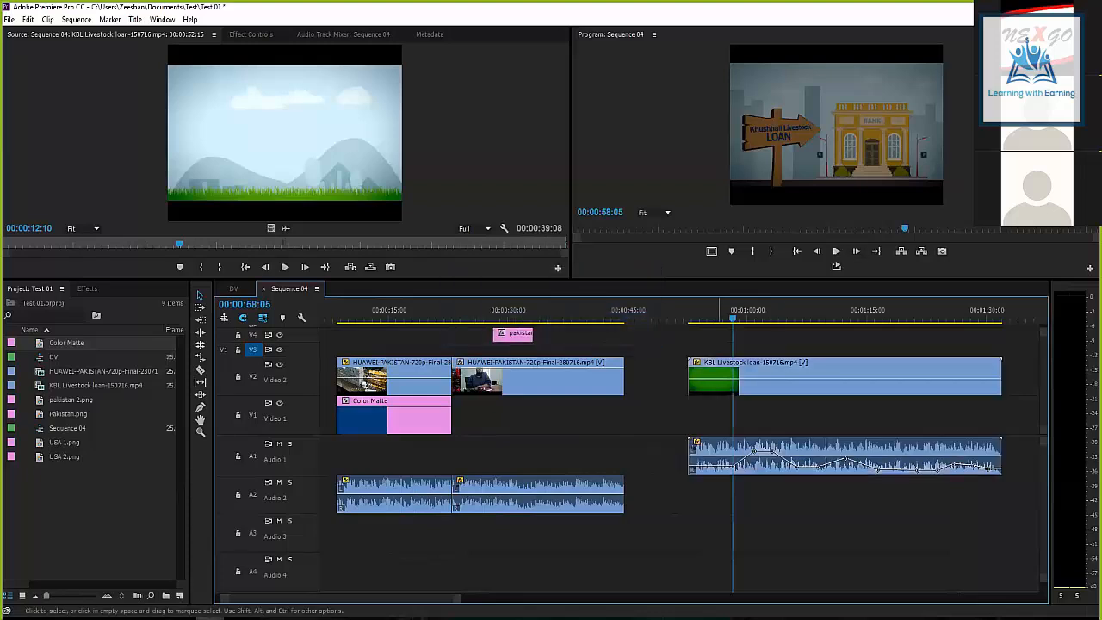
# Move the KBL Livestock loan clip back to Video 3 above the HUAWEI-PAKISTAN clips and raise its opacity to full.
pyautogui.moveTo(715, 379); pyautogui.dragTo(363, 349)
pyautogui.moveTo(371, 311); pyautogui.dragTo(388, 312)
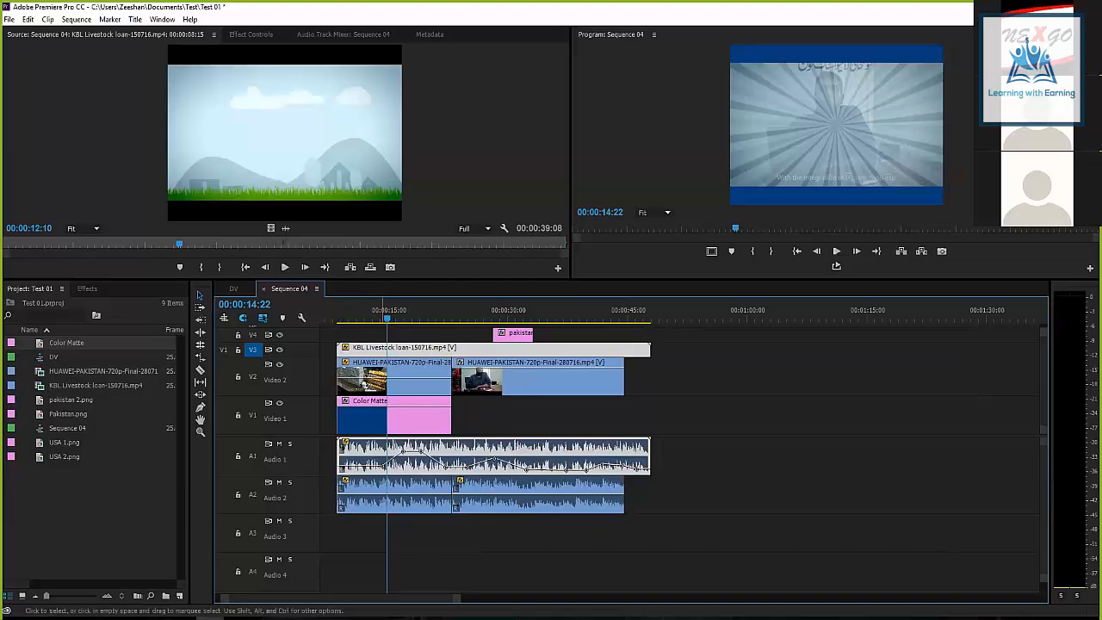
pyautogui.scroll(3, 252, 348)
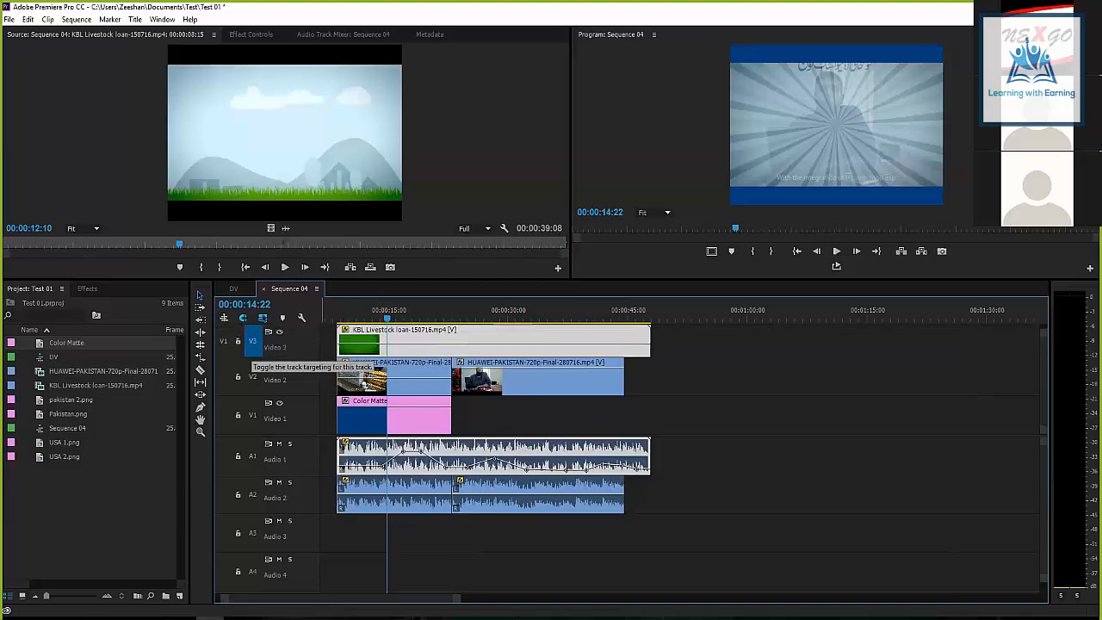
pyautogui.scroll(1, 251, 349)
pyautogui.moveTo(417, 341); pyautogui.dragTo(417, 328)
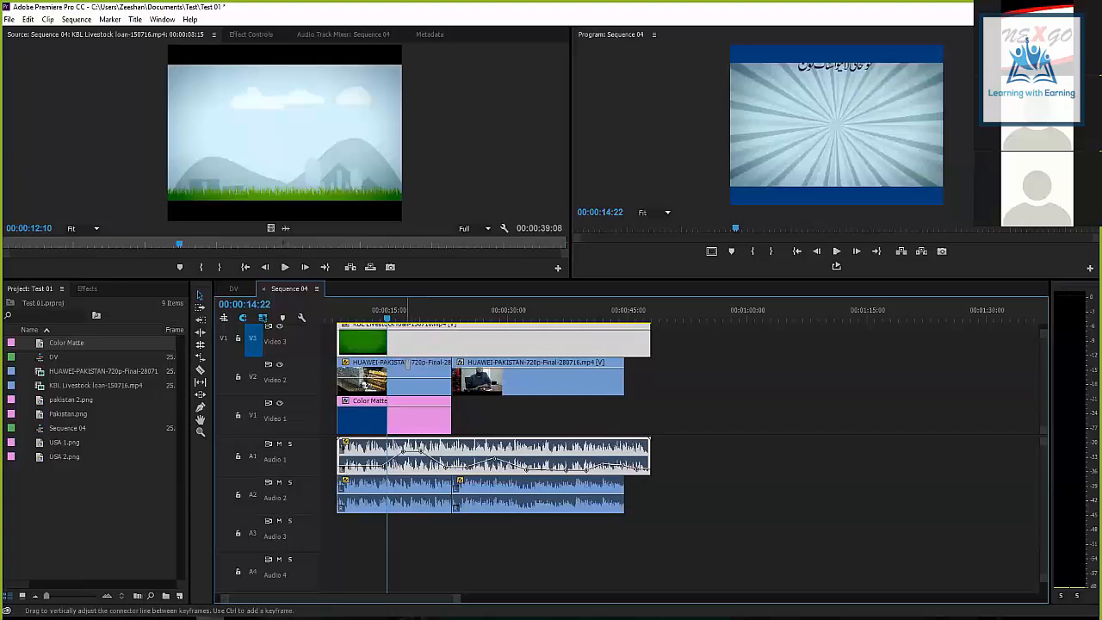
pyautogui.click(406, 312)
# Adjust the video and audio track heights so tracks V1 to V5 and A1 to A4 fit in the timeline.
pyautogui.moveTo(259, 435); pyautogui.dragTo(259, 446)
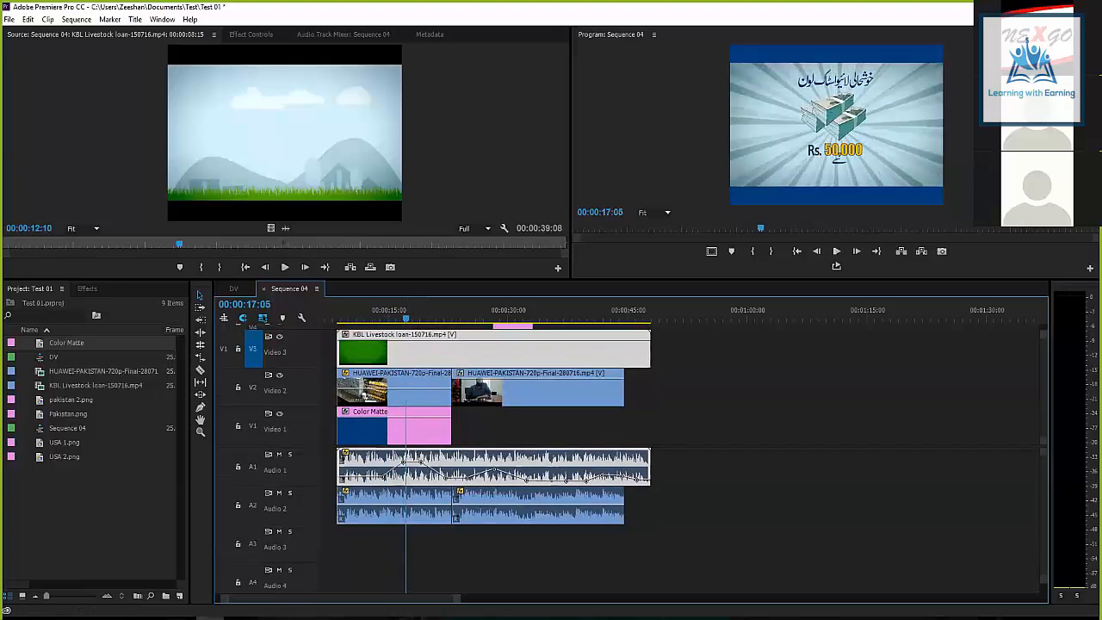
pyautogui.scroll(4, 258, 465)
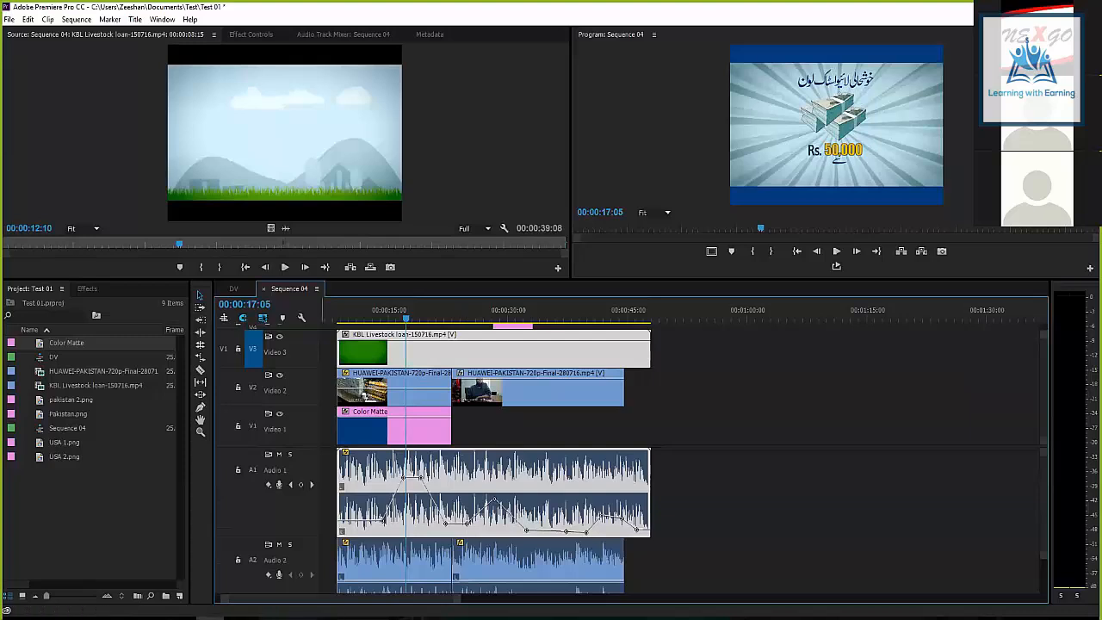
pyautogui.scroll(-6, 258, 483)
pyautogui.scroll(-4, 256, 422)
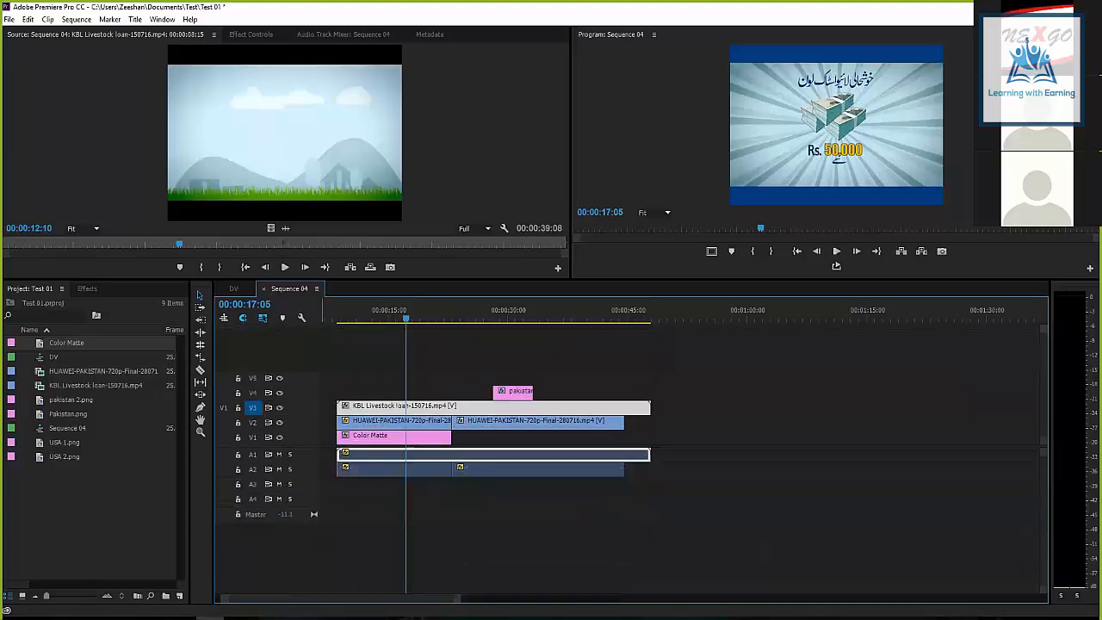
pyautogui.scroll(2, 256, 422)
pyautogui.scroll(-1, 255, 422)
pyautogui.scroll(1, 256, 422)
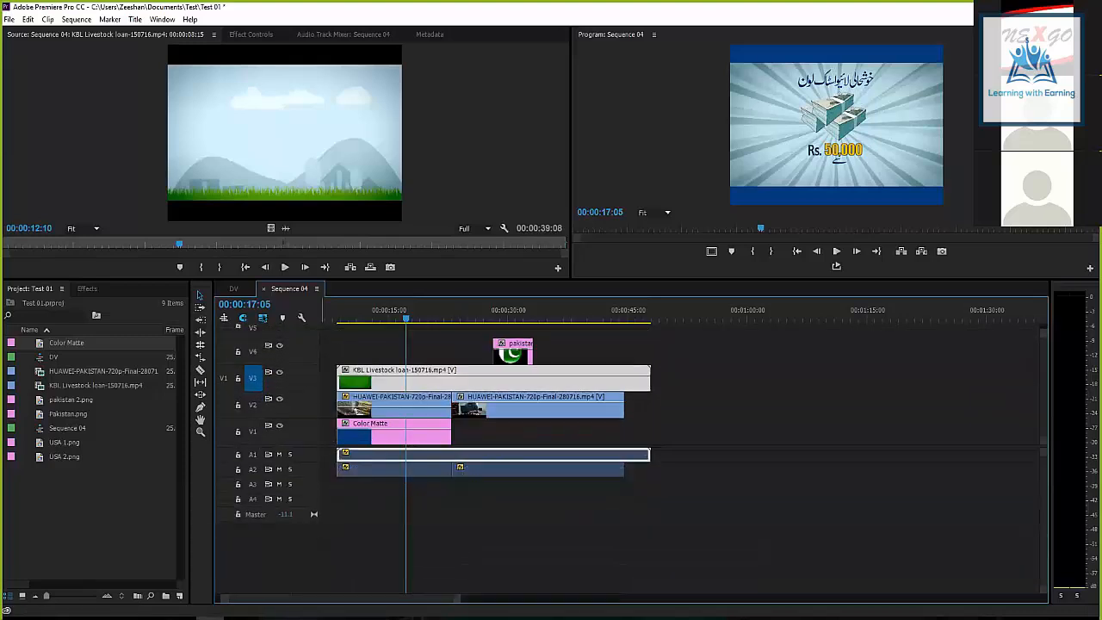
pyautogui.scroll(4, 258, 482)
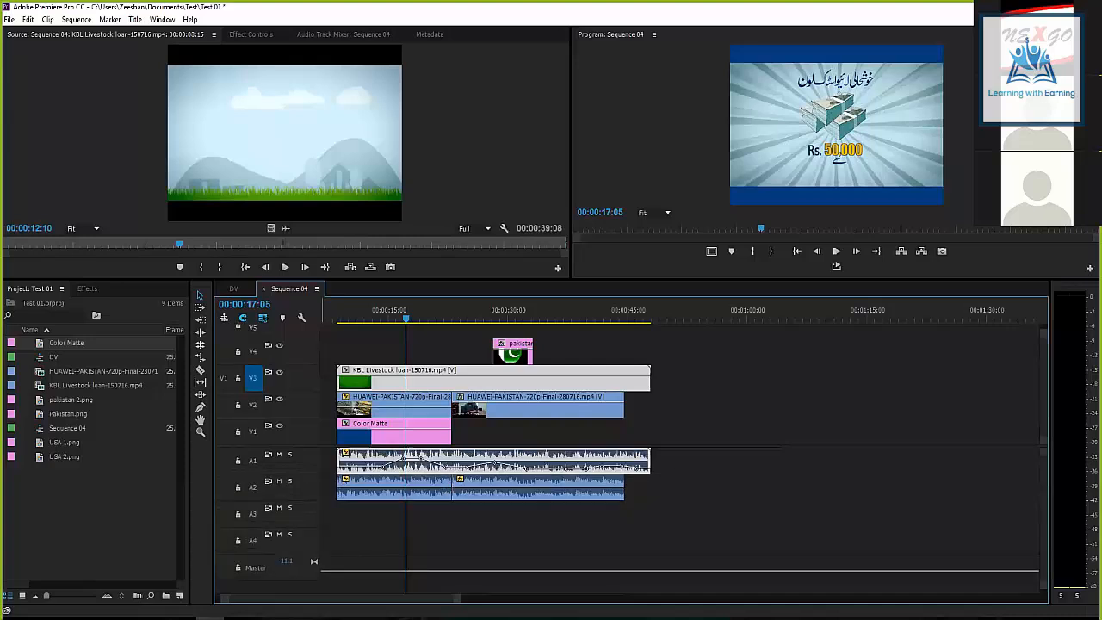
pyautogui.moveTo(258, 447); pyautogui.dragTo(259, 461)
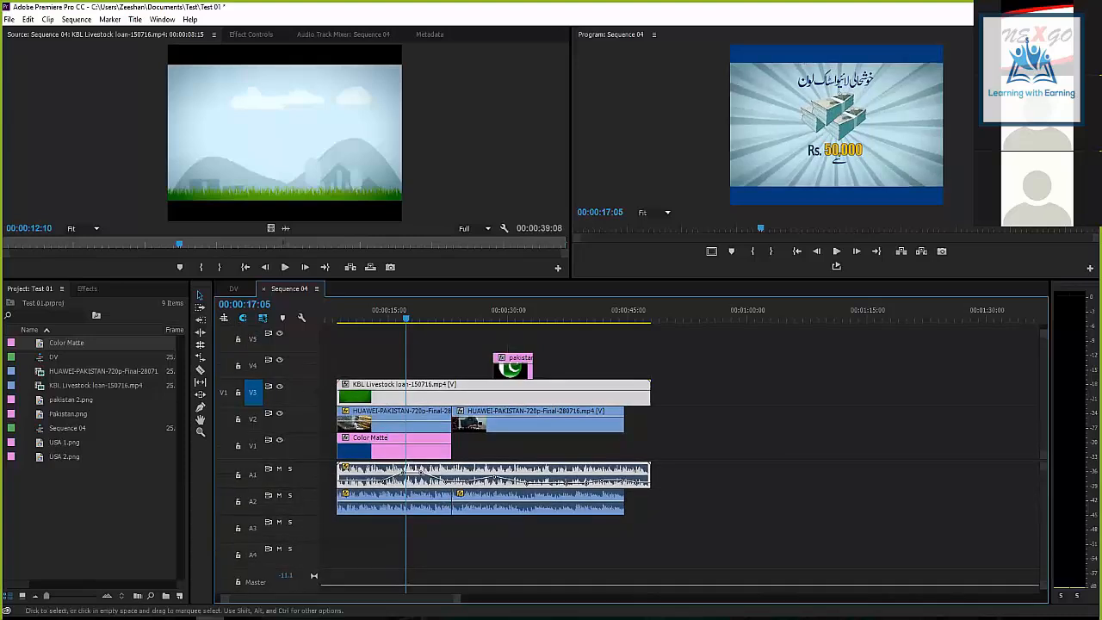
pyautogui.click(517, 542)
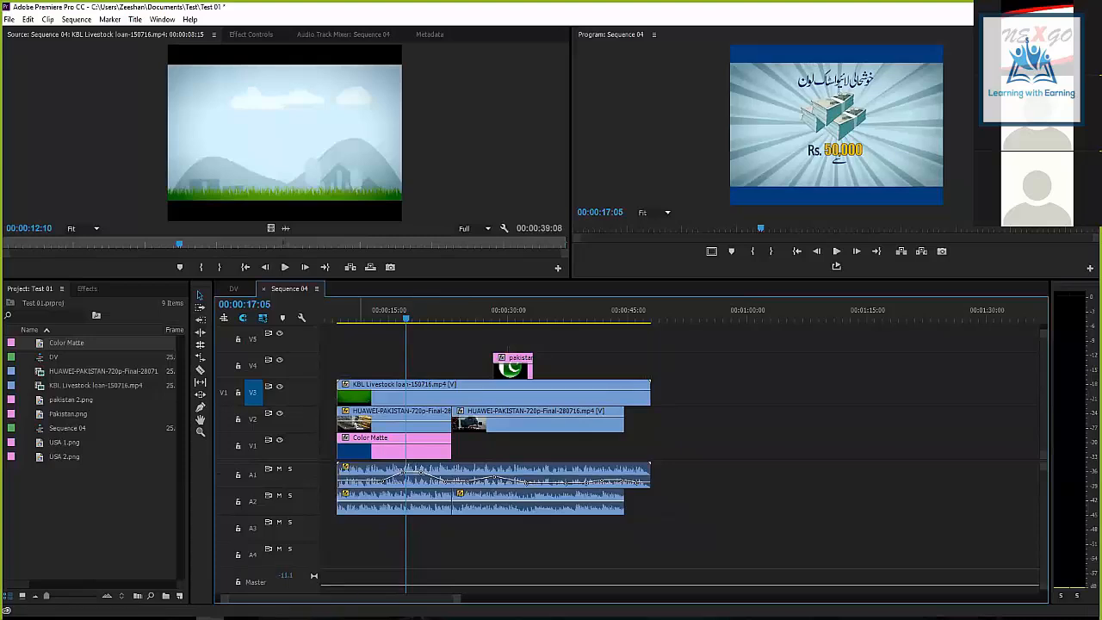
# Open the KBL Livestock loan clip in the source monitor and play the overlapping clips from 00:00:11:06.
pyautogui.click(355, 315)
pyautogui.moveTo(355, 315); pyautogui.dragTo(358, 315)
pyautogui.doubleClick(374, 393)
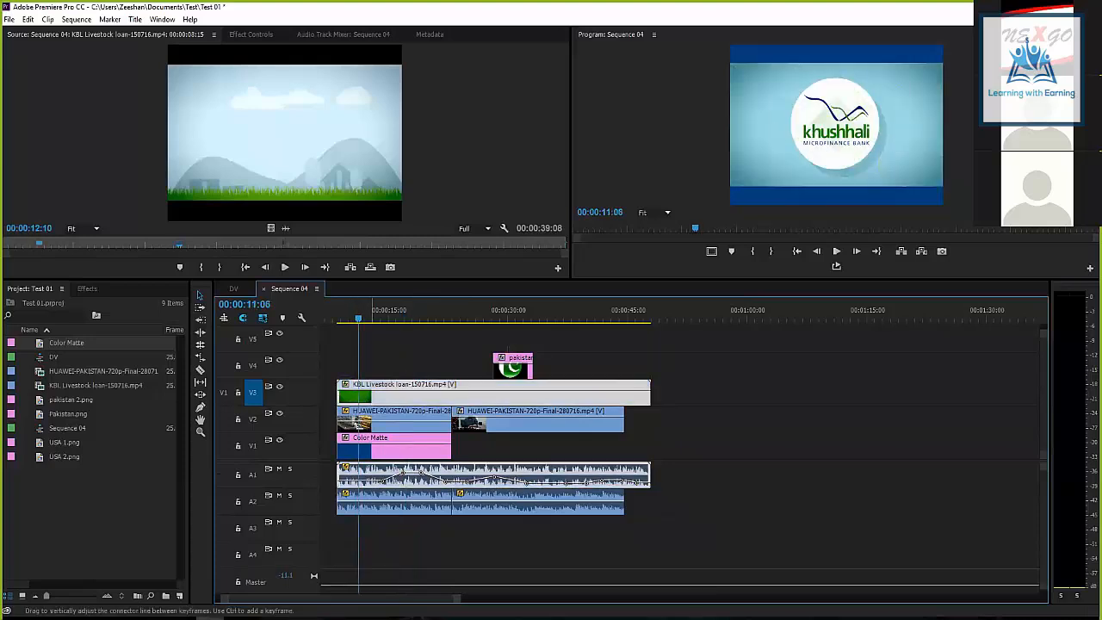
pyautogui.press('space')
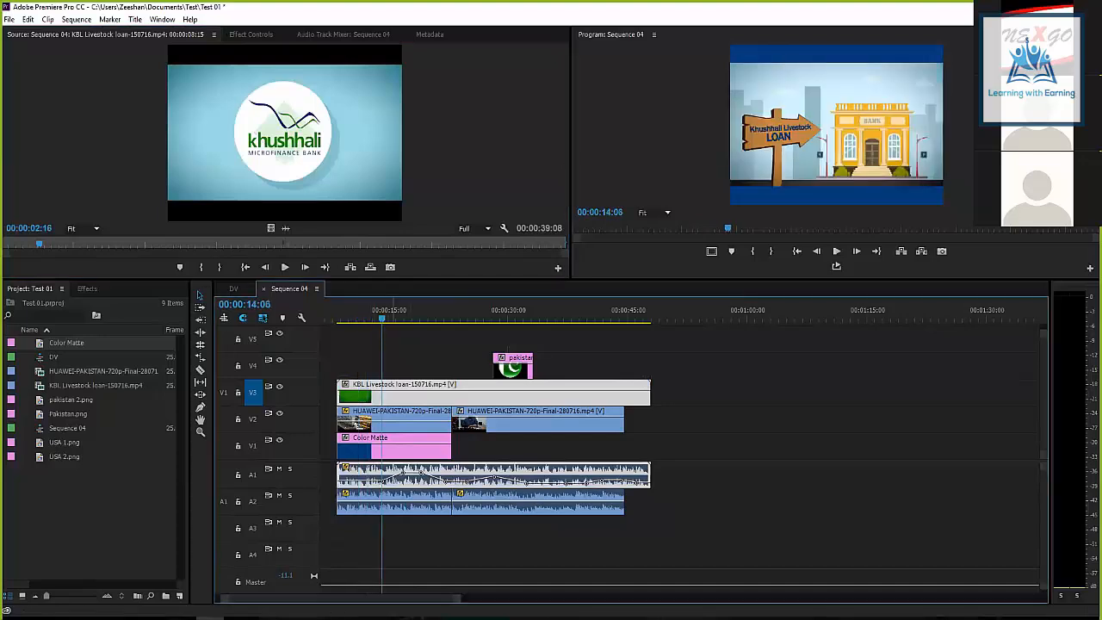
pyautogui.click(398, 366)
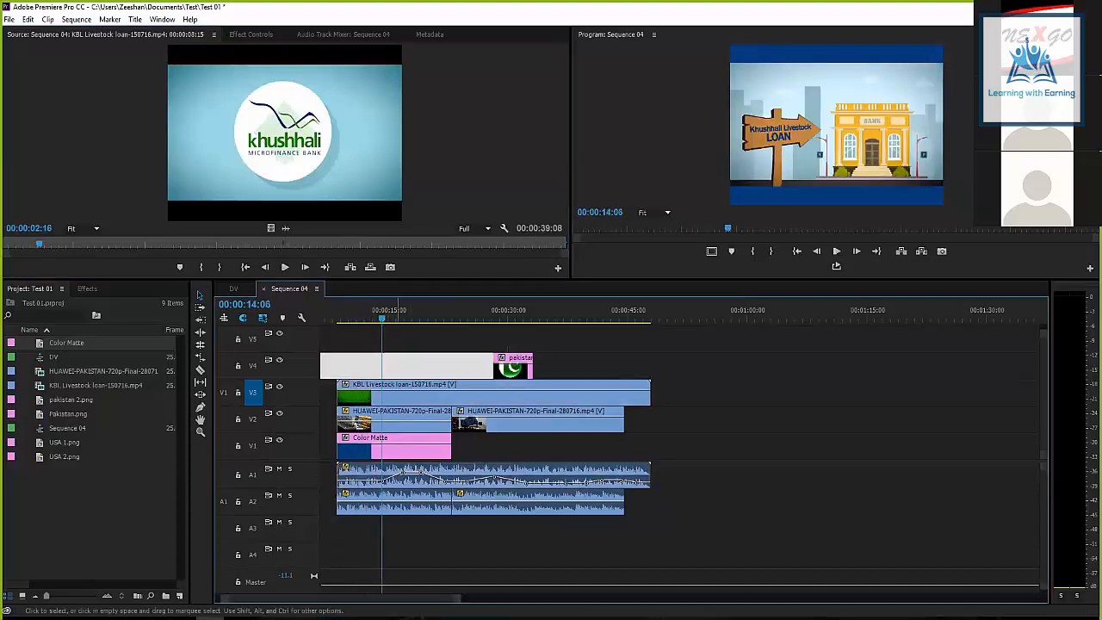
pyautogui.click(405, 393)
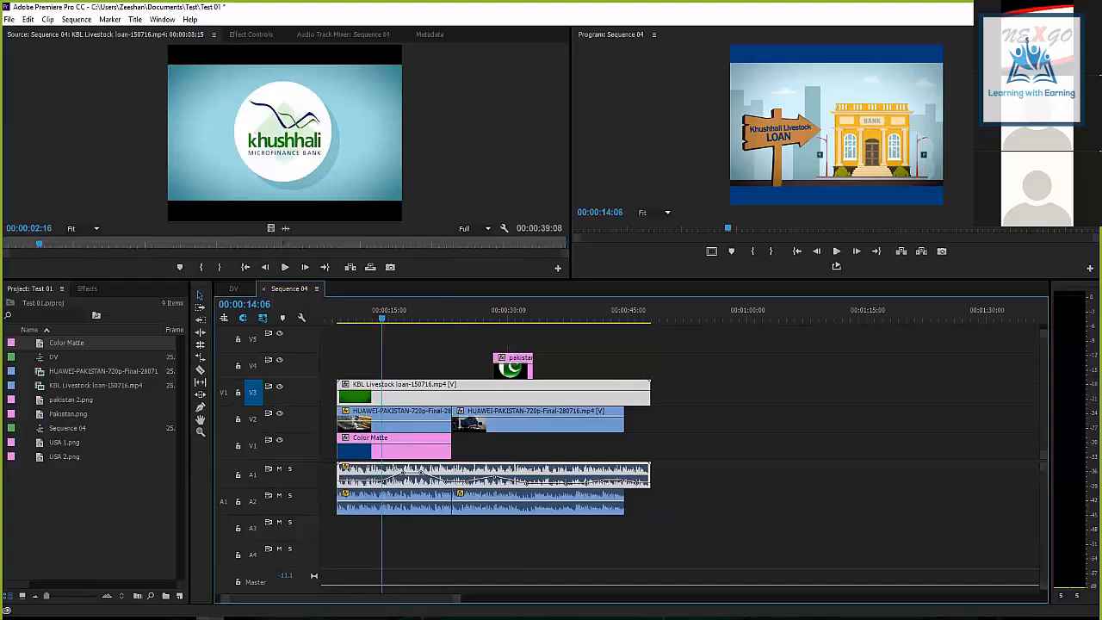
# Slide the KBL Livestock loan clip along Video 3 to start where the second HUAWEI-PAKISTAN clip ends and preview it at 00:00:59:14.
pyautogui.moveTo(401, 389); pyautogui.dragTo(689, 389)
pyautogui.click(724, 353)
pyautogui.click(722, 312)
pyautogui.moveTo(723, 316)
pyautogui.mouseDown()
pyautogui.moveTo(672, 315)
pyautogui.moveTo(744, 315)
pyautogui.mouseUp()
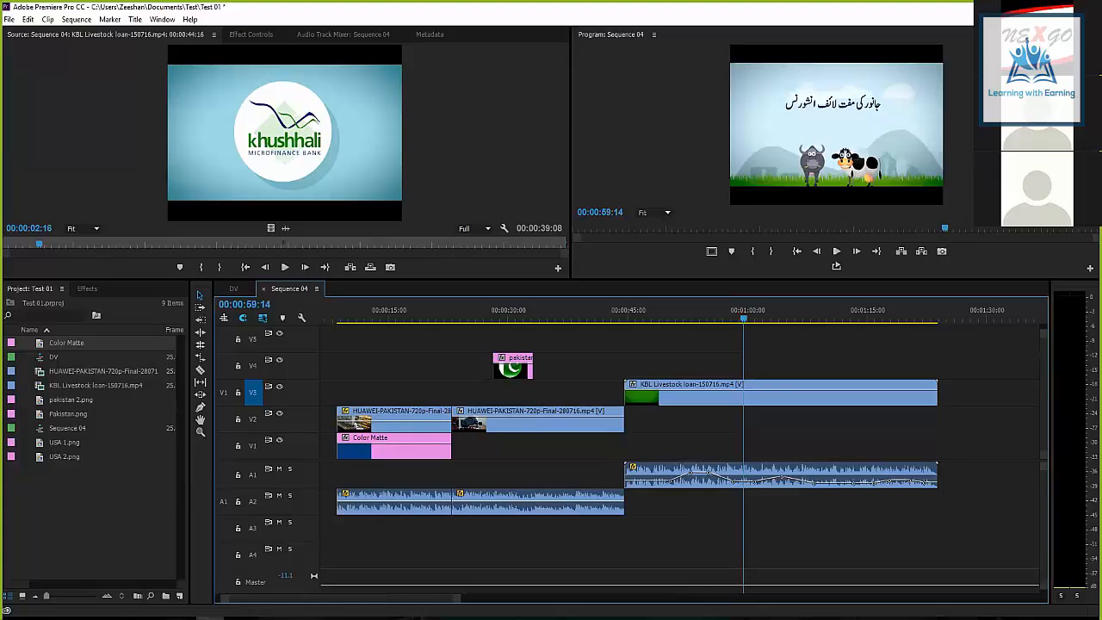
# Return the KBL Livestock loan clip above the HUAWEI-PAKISTAN clips on Video 3 and lower its opacity to blend them at 00:00:10:04.
pyautogui.moveTo(646, 395); pyautogui.dragTo(362, 395)
pyautogui.click(350, 315)
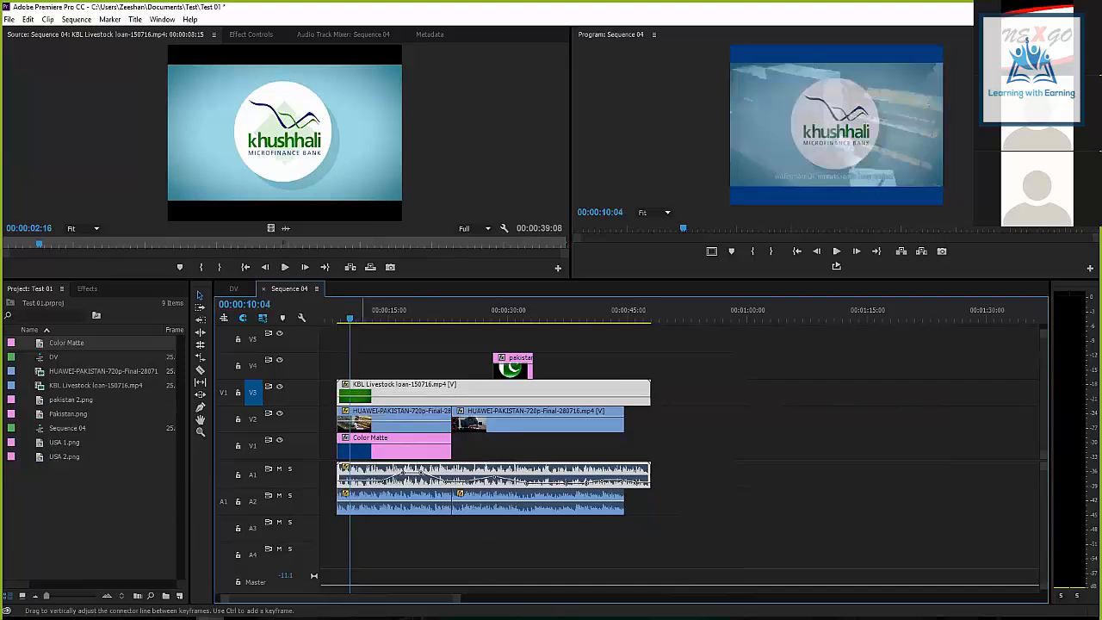
# Lower and raise the opacity of the first HUAWEI-PAKISTAN clip on Video 2, and play the blend from 00:00:10:04.
pyautogui.click(370, 416)
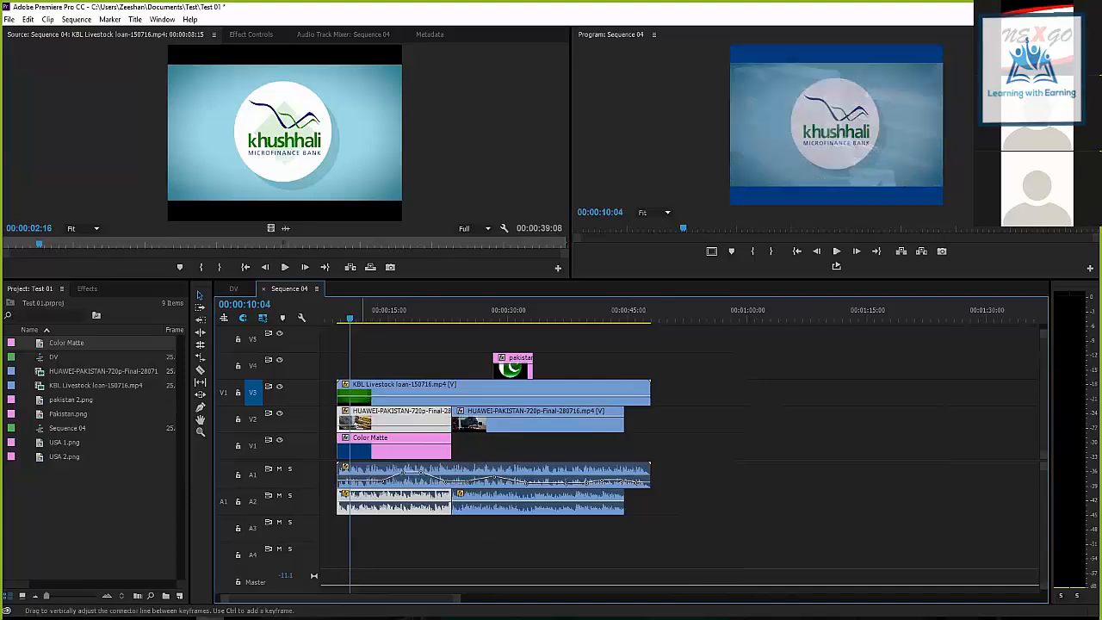
pyautogui.moveTo(363, 428); pyautogui.dragTo(365, 421)
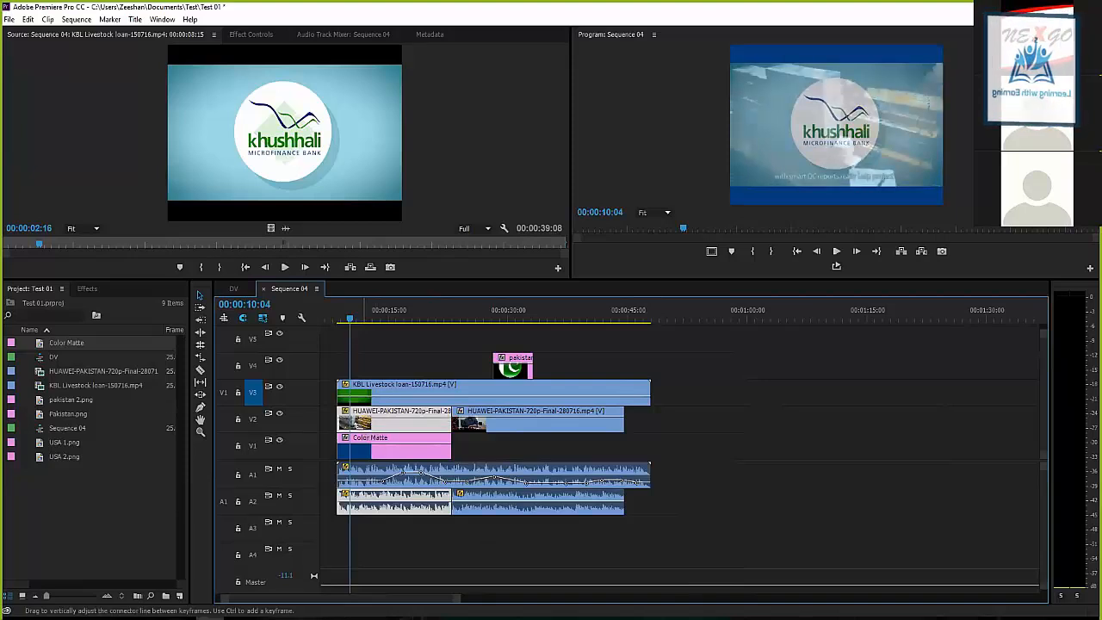
pyautogui.press('space')
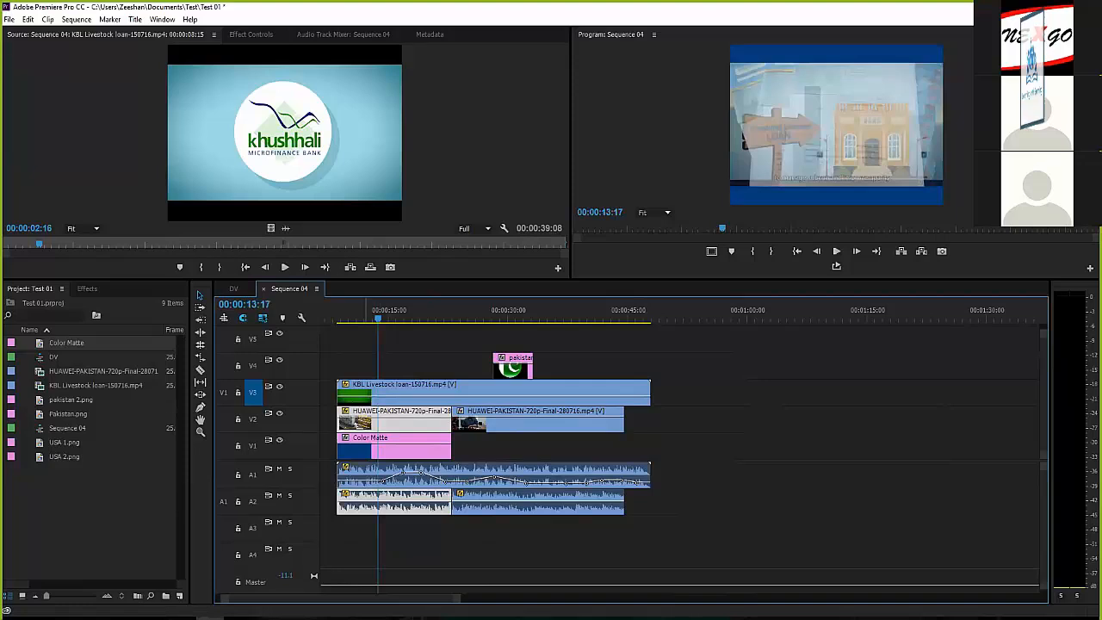
pyautogui.press('space')
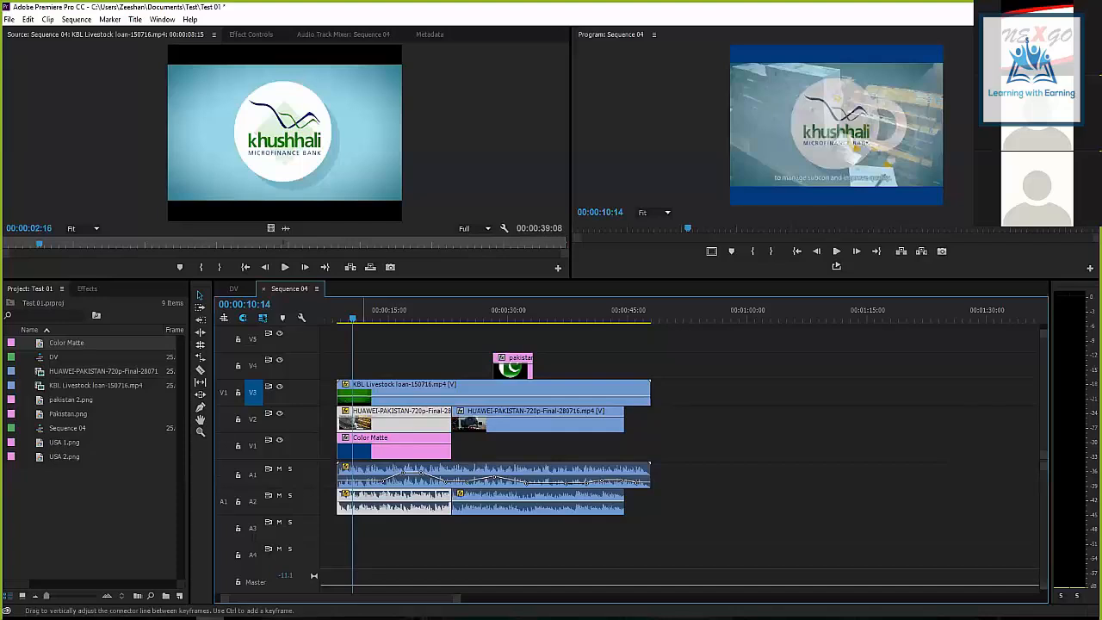
# Lower the KBL Livestock loan clip's opacity on Video 3, and raise it slightly to compare the blend at 00:00:10:14.
pyautogui.click(494, 396)
pyautogui.moveTo(493, 396); pyautogui.dragTo(493, 402)
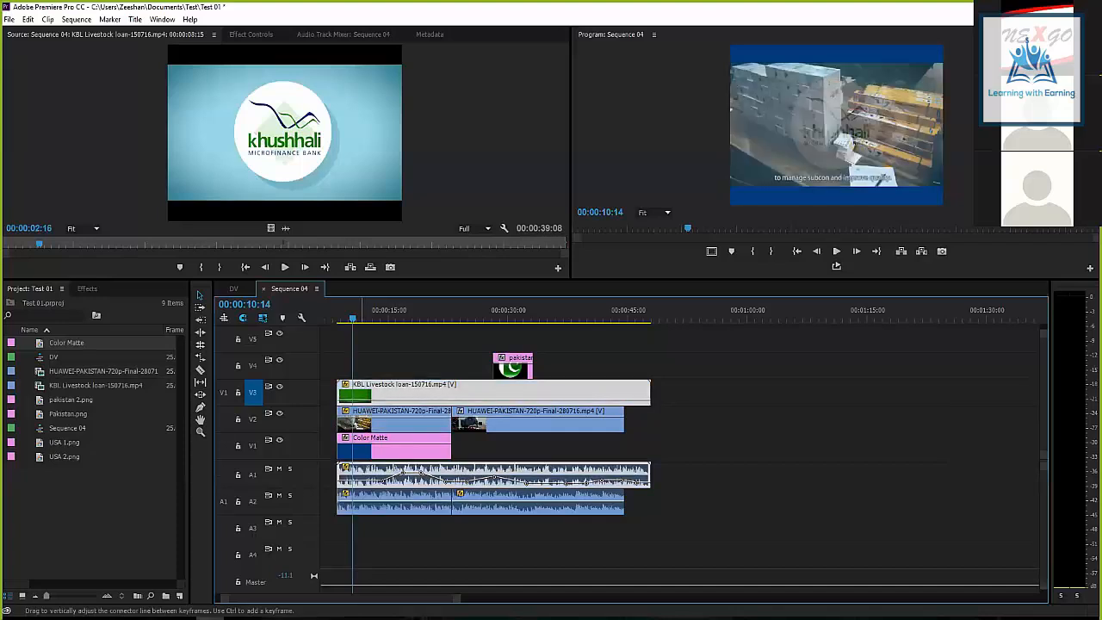
pyautogui.click(412, 419)
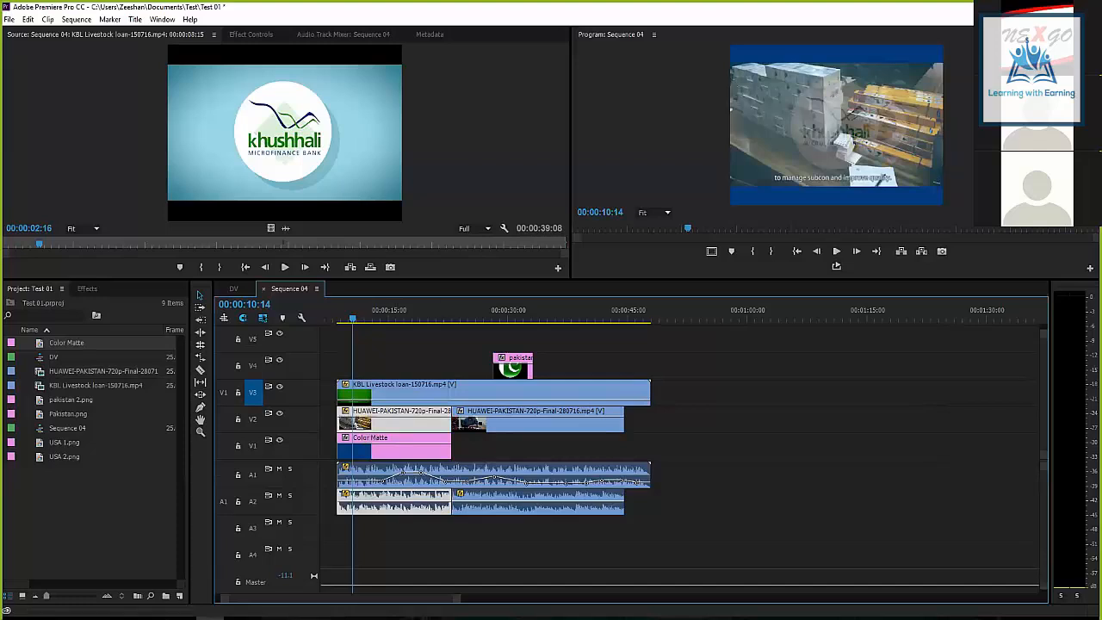
pyautogui.moveTo(380, 401); pyautogui.dragTo(380, 399)
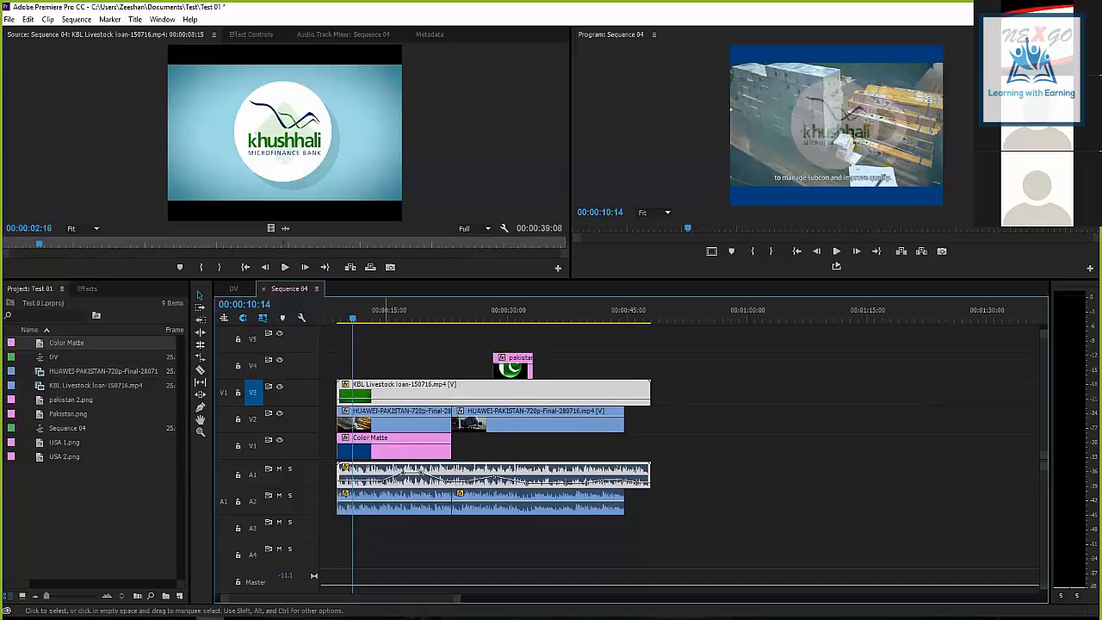
# Enlarge the Video 3 track and raise the KBL Livestock loan clip's opacity to full.
pyautogui.moveTo(259, 380); pyautogui.dragTo(258, 338)
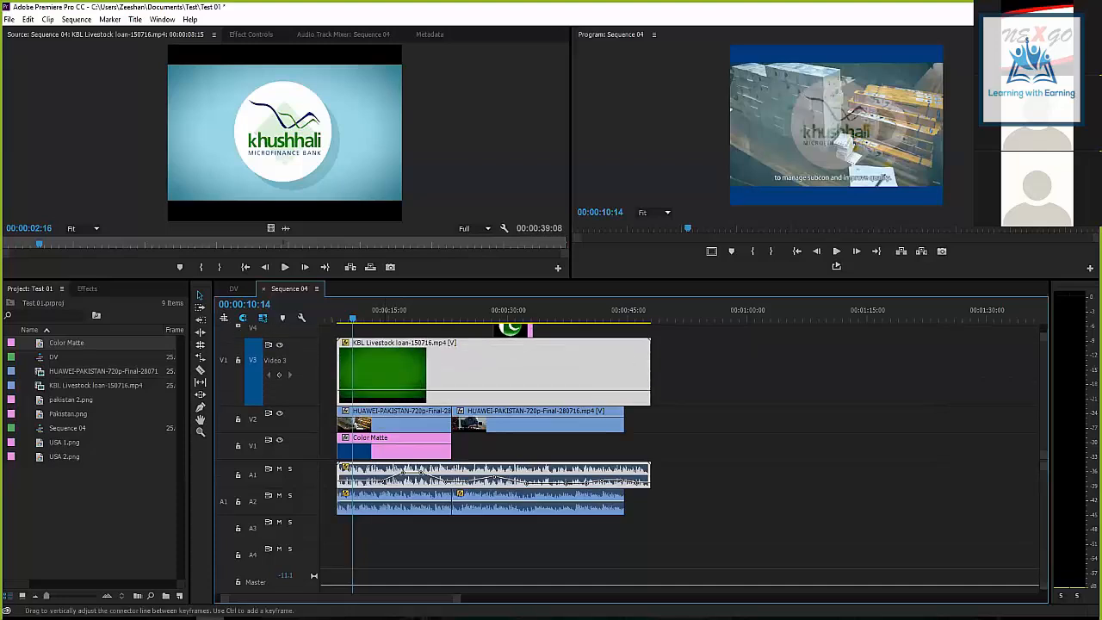
pyautogui.moveTo(380, 399); pyautogui.dragTo(372, 341)
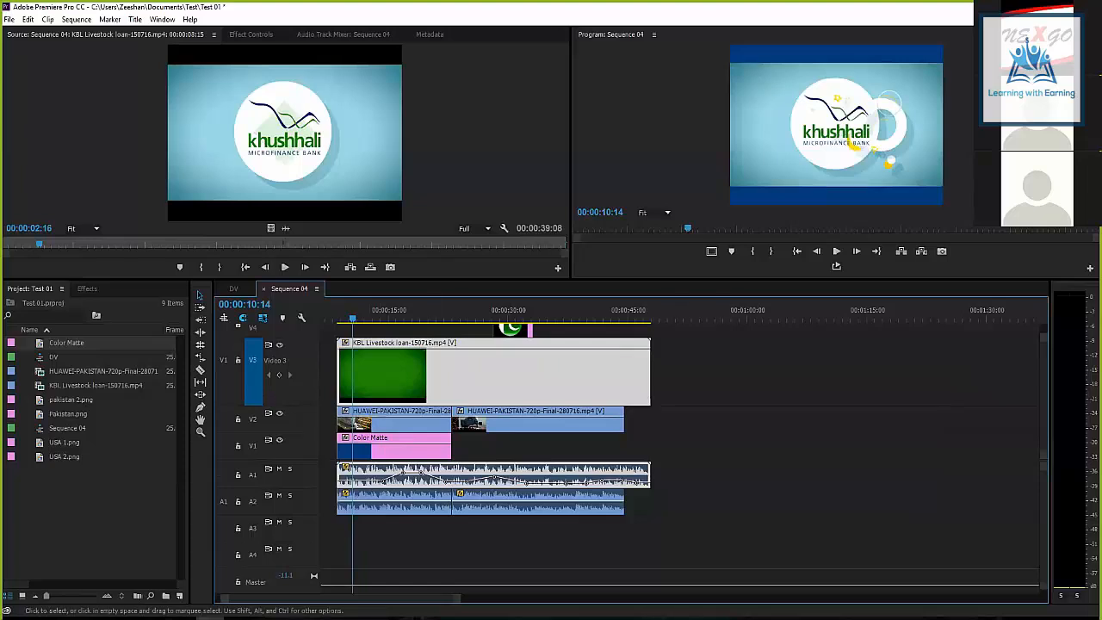
pyautogui.hotkey('ctrl', 'shift', 'a')
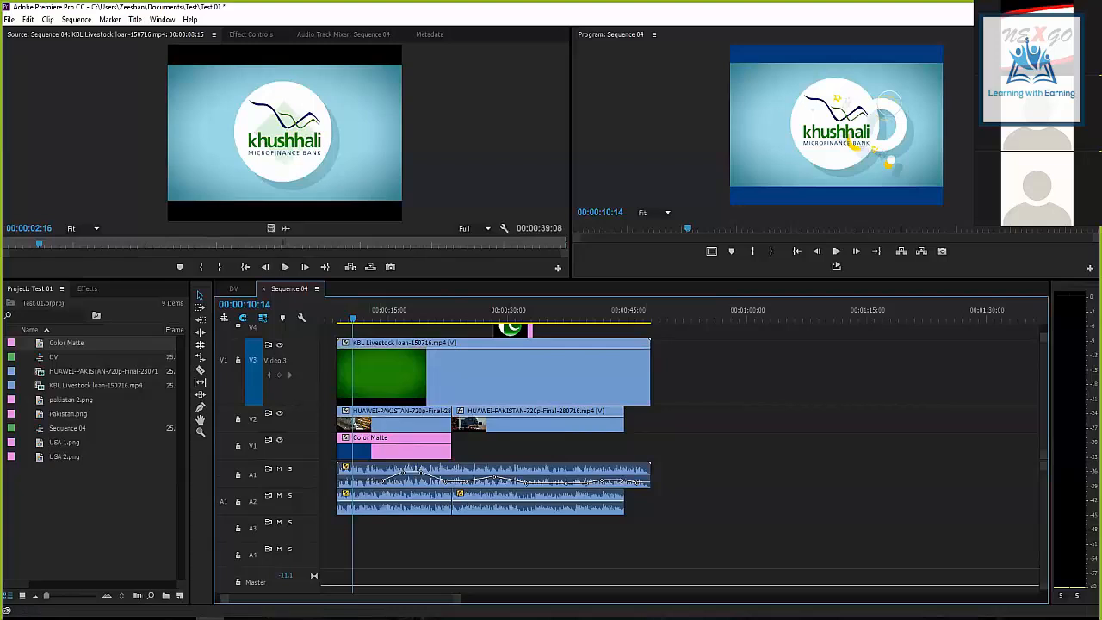
# Reduce the Video 3 track height and, at 00:00:16:23, lower the opacity of the KBL Livestock loan and first HUAWEI-PAKISTAN clips.
pyautogui.hotkey('shift', '-')
pyautogui.scroll(4, 276, 398)
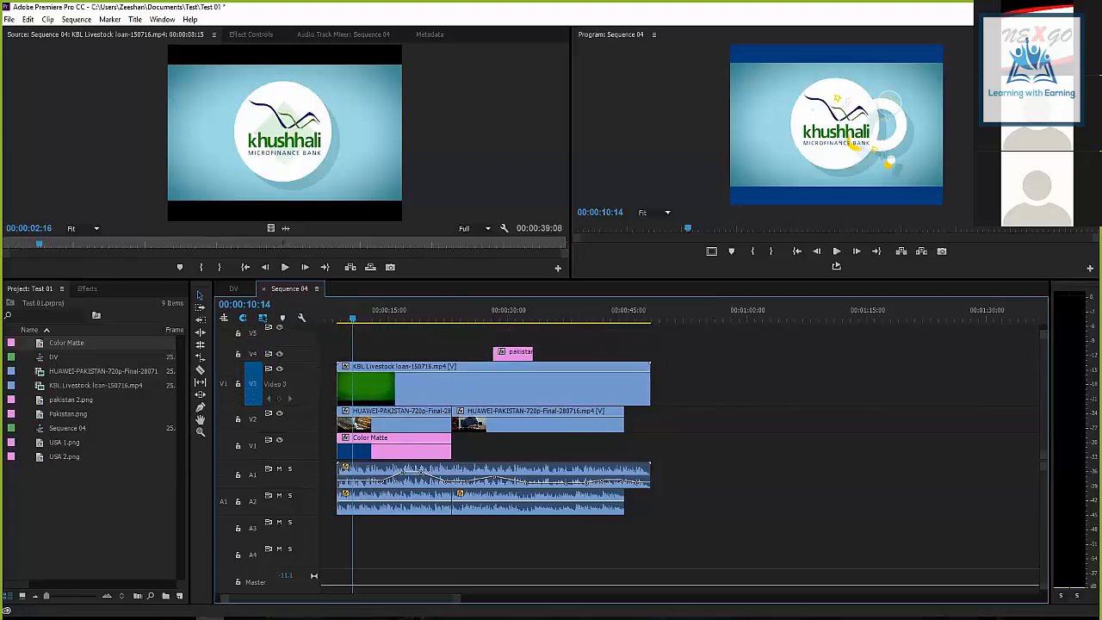
pyautogui.scroll(-1, 482, 398)
pyautogui.scroll(1, 482, 398)
pyautogui.moveTo(388, 317); pyautogui.dragTo(438, 317)
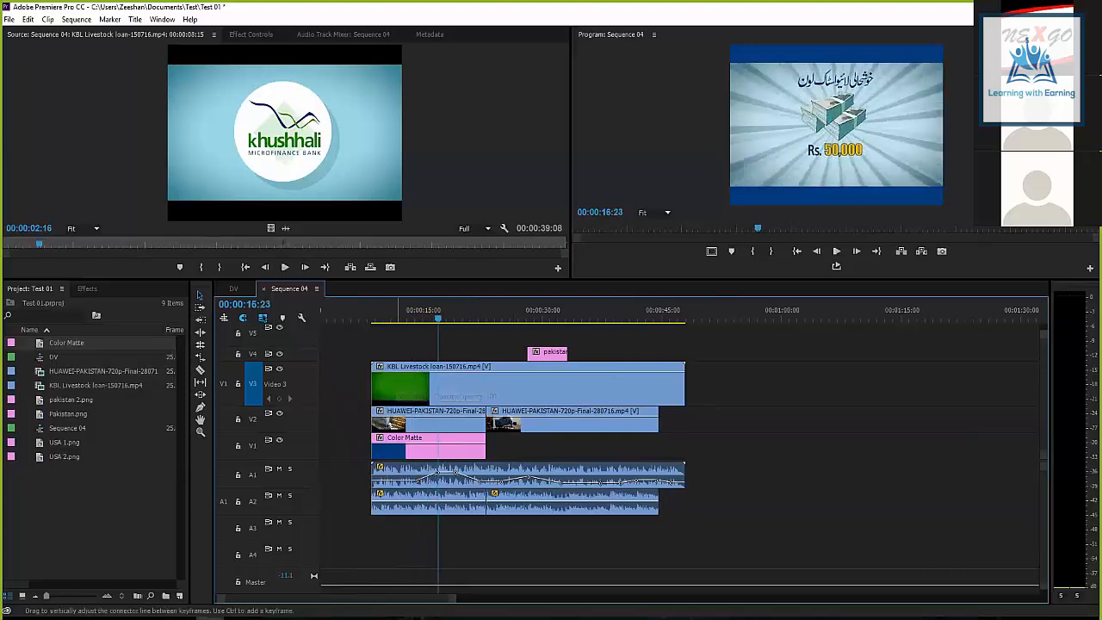
pyautogui.moveTo(402, 372); pyautogui.dragTo(402, 381)
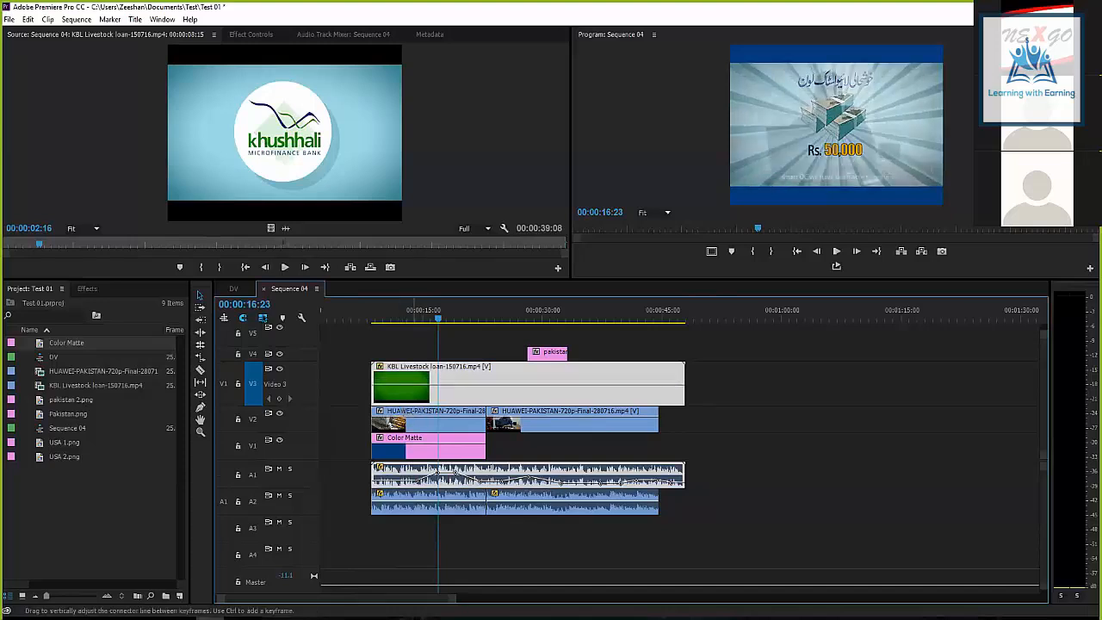
pyautogui.click(409, 418)
pyautogui.moveTo(414, 418); pyautogui.dragTo(415, 424)
# Move the Color Matte along Video 1 past the other clips, and drop the second HUAWEI-PAKISTAN clip straight down to Video 1.
pyautogui.click(427, 447)
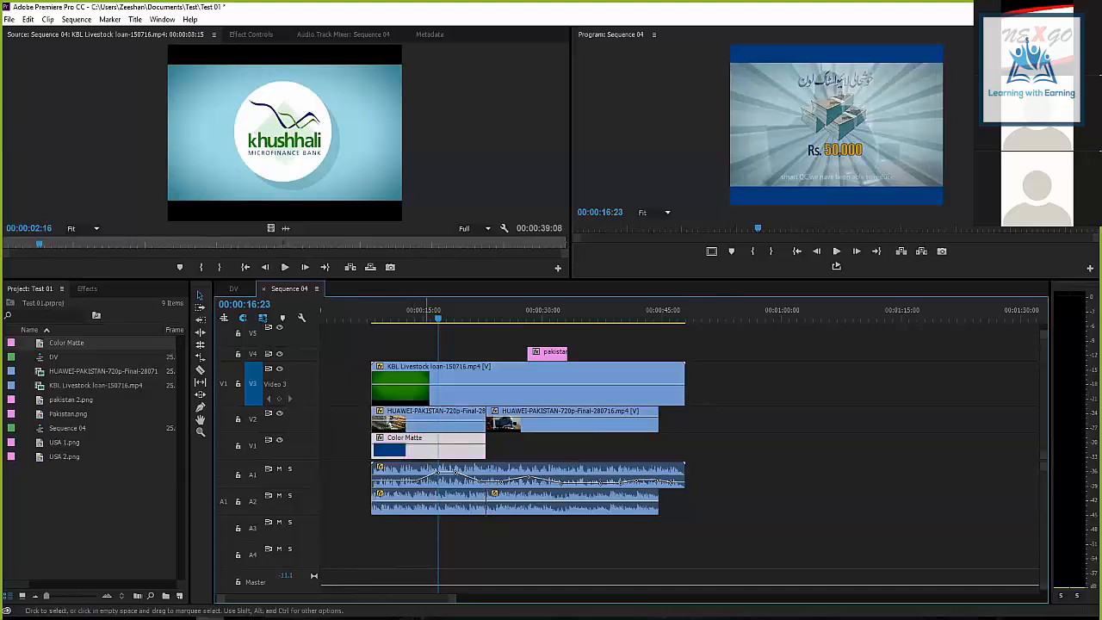
pyautogui.moveTo(427, 447); pyautogui.dragTo(779, 447)
pyautogui.click(557, 425)
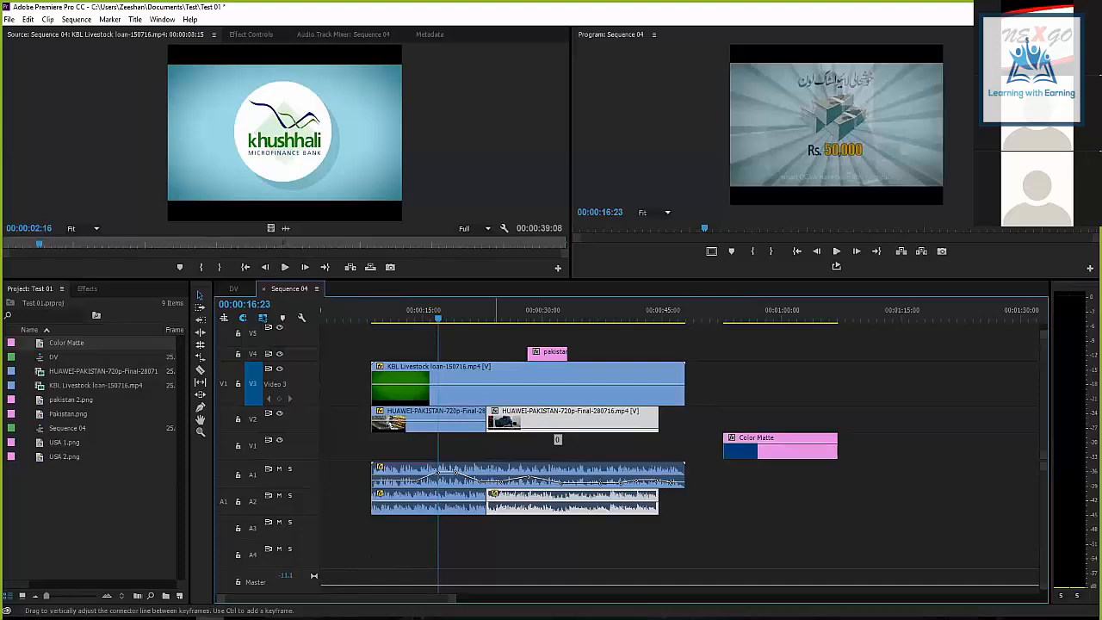
pyautogui.moveTo(557, 423); pyautogui.dragTo(532, 444)
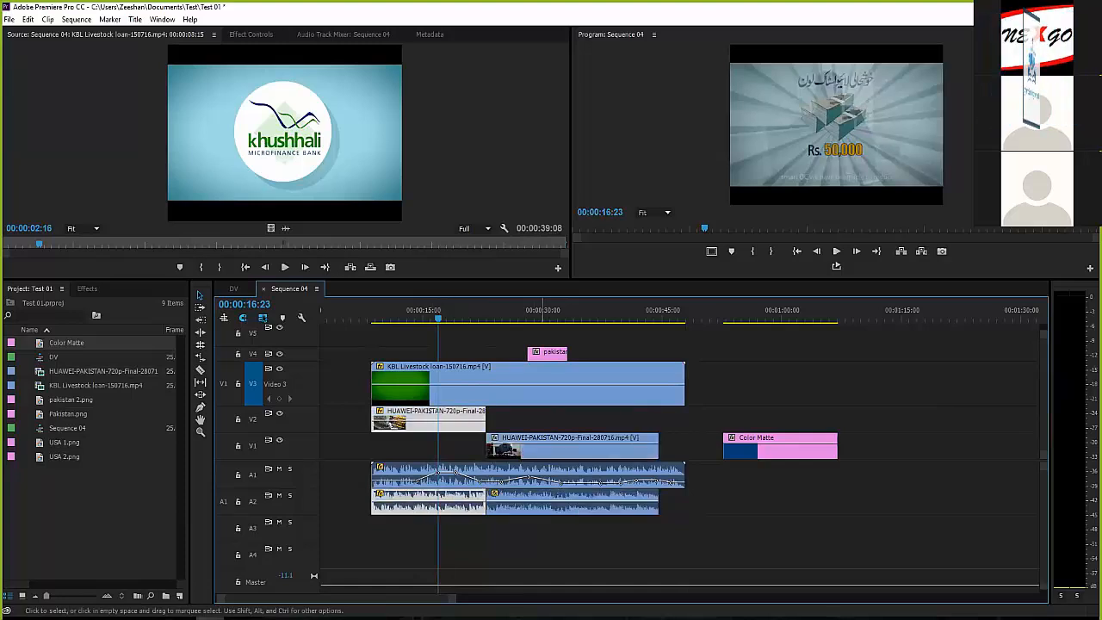
# Try the second HUAWEI-PAKISTAN clip beneath the first and further along Video 1, and undo both moves.
pyautogui.moveTo(555, 446); pyautogui.dragTo(451, 444)
pyautogui.click(457, 421)
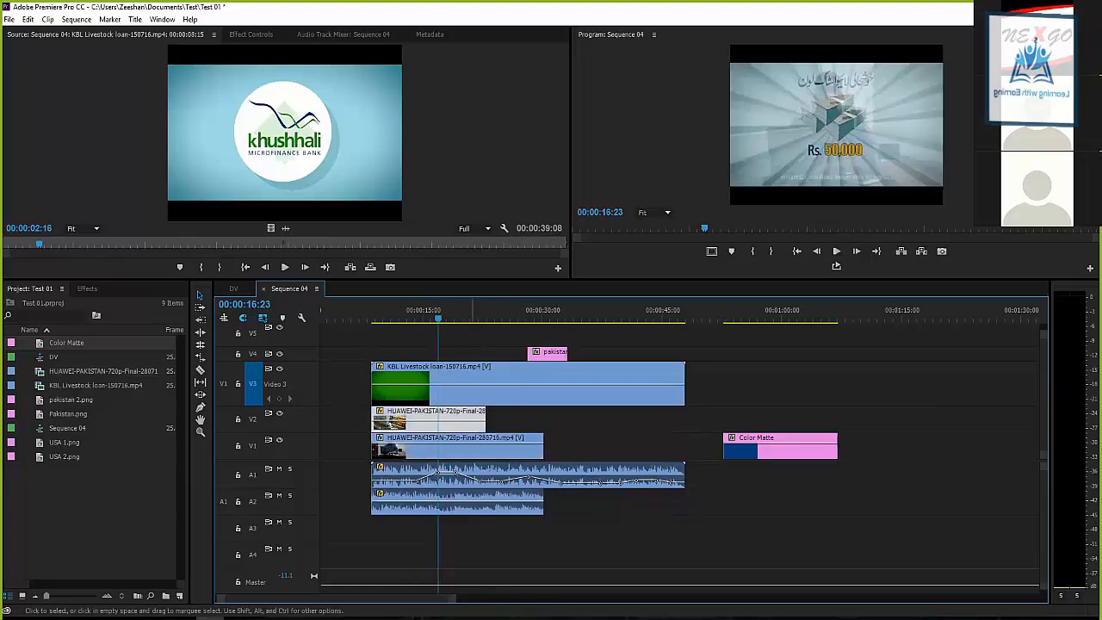
pyautogui.click(517, 420)
pyautogui.moveTo(442, 447); pyautogui.dragTo(597, 447)
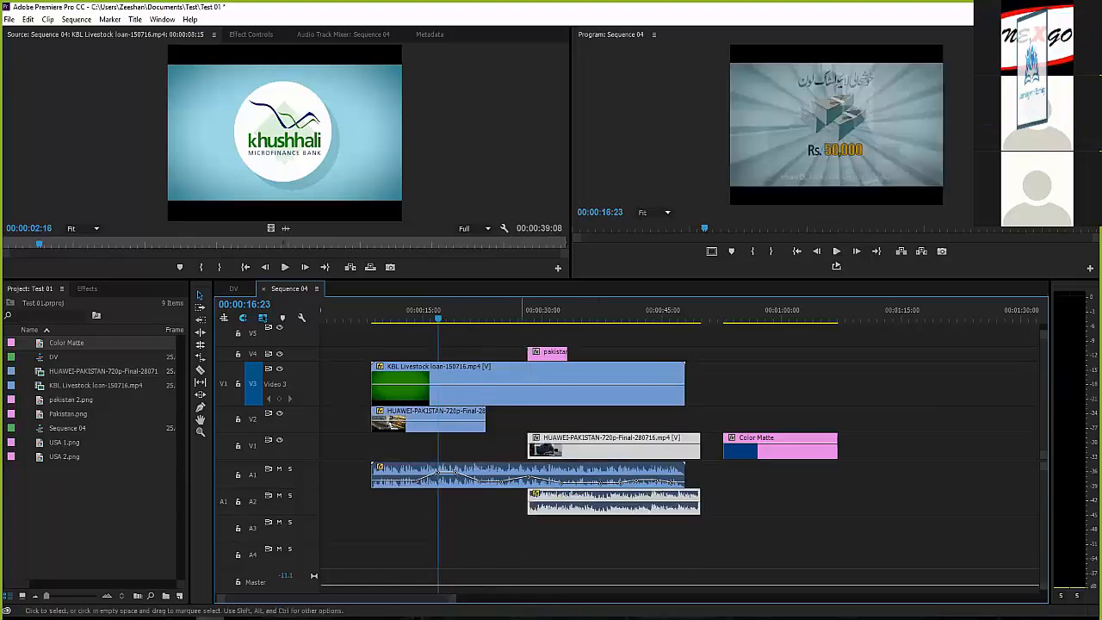
pyautogui.hotkey('ctrl', 'z')
pyautogui.hotkey('ctrl', 'z')
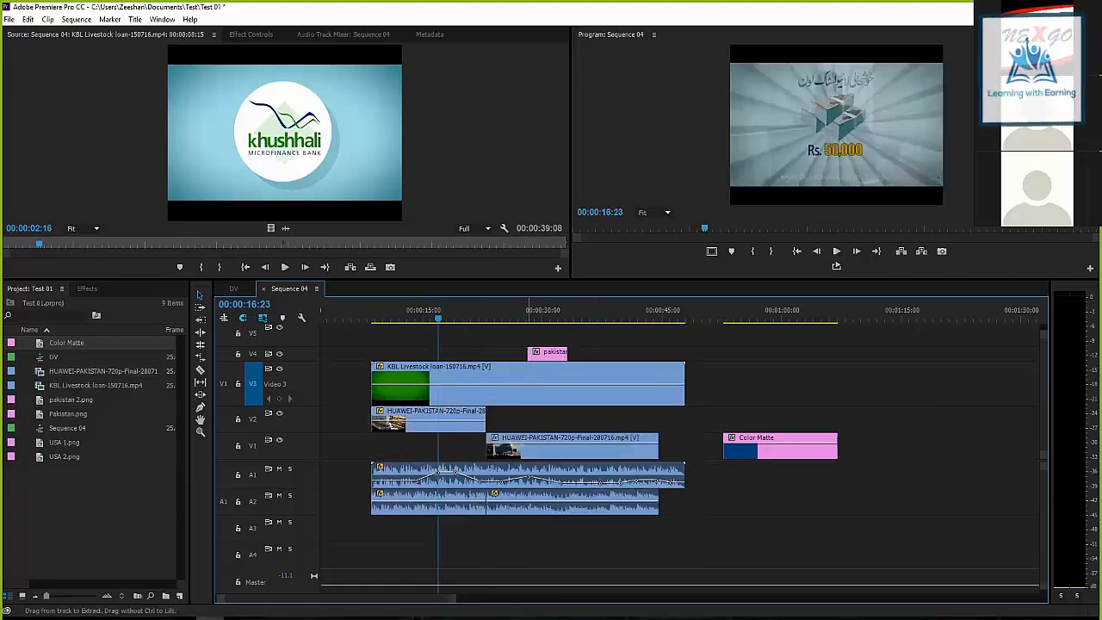
# Unlink the first HUAWEI-PAKISTAN clip's audio from its video, and undo that along with the second clip's move to Video 1.
pyautogui.moveTo(459, 421); pyautogui.dragTo(462, 420)
pyautogui.click(520, 421)
pyautogui.click(461, 421)
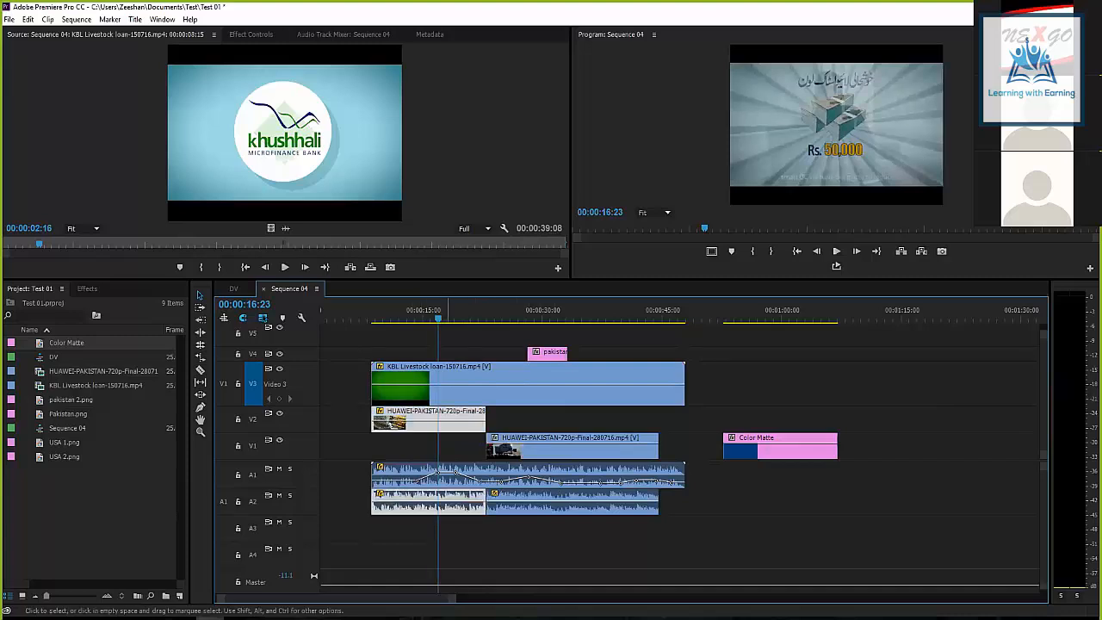
pyautogui.rightClick(446, 420)
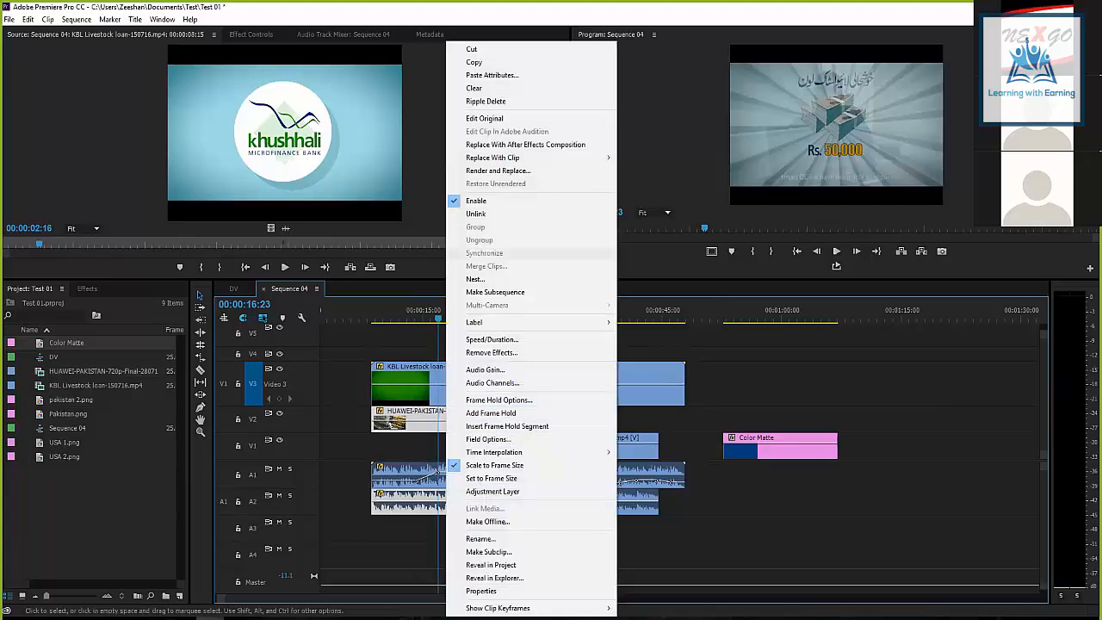
pyautogui.click(477, 214)
pyautogui.moveTo(416, 420)
pyautogui.mouseDown()
pyautogui.moveTo(365, 447)
pyautogui.moveTo(414, 420)
pyautogui.mouseUp()
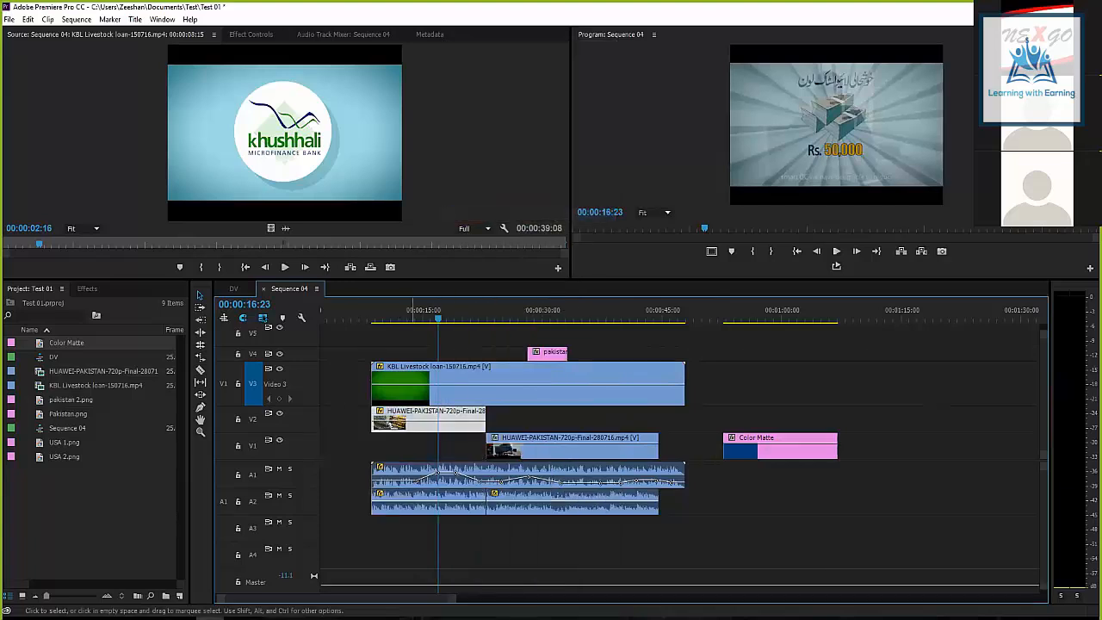
pyautogui.rightClick(402, 422)
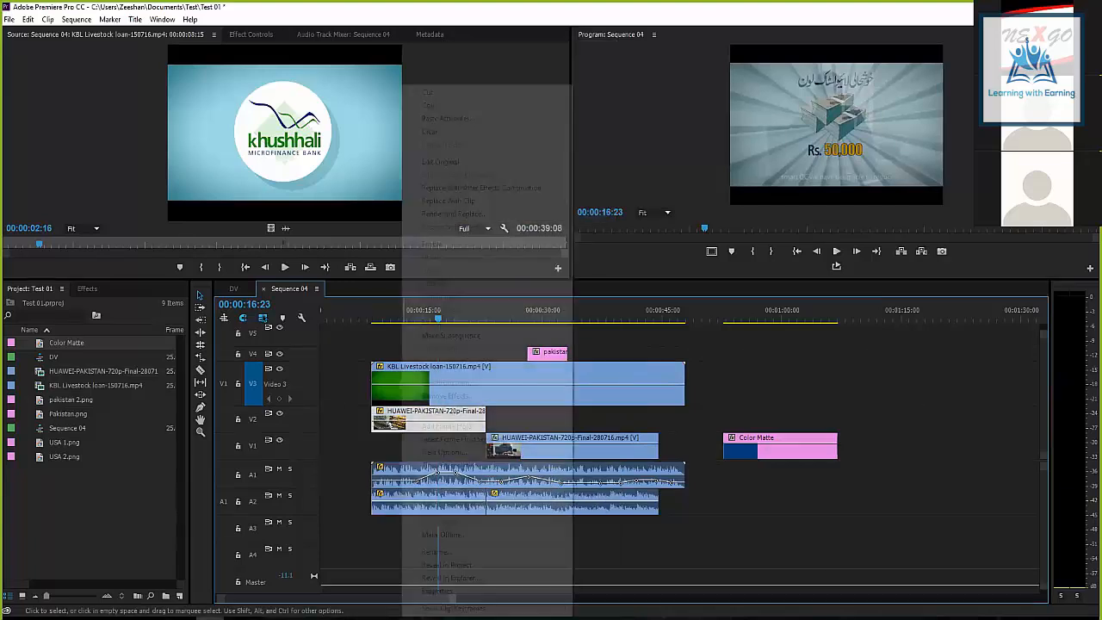
pyautogui.click(359, 431)
pyautogui.hotkey('ctrl', 'z')
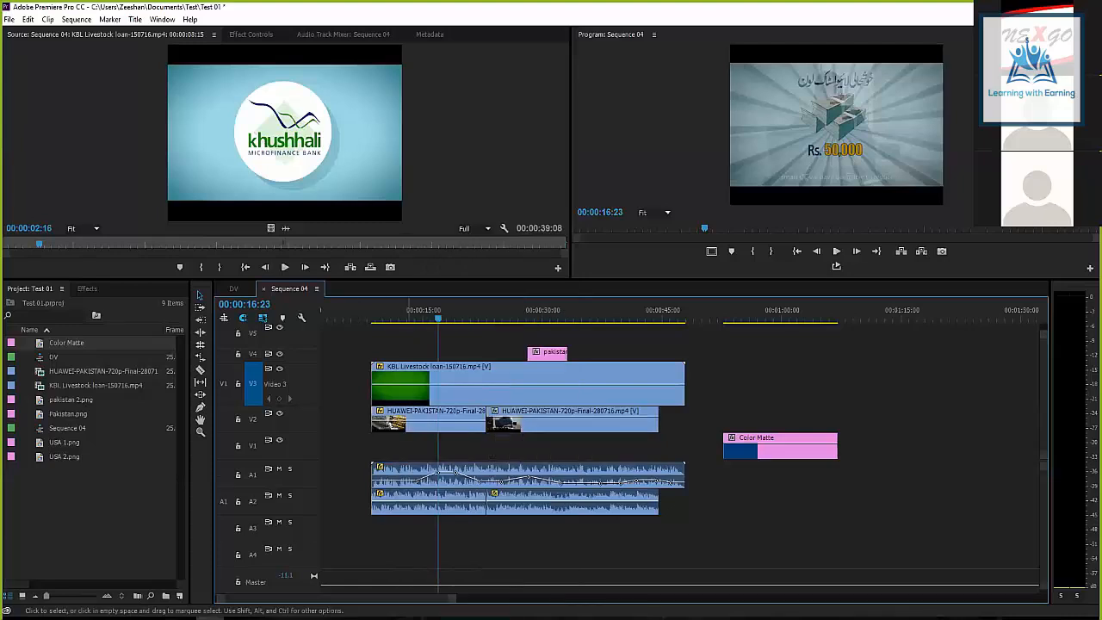
# Examine how Linked Selection affects selecting the video and audio parts of the KBL Livestock loan and HUAWEI-PAKISTAN clips.
pyautogui.click(411, 421)
pyautogui.click(472, 389)
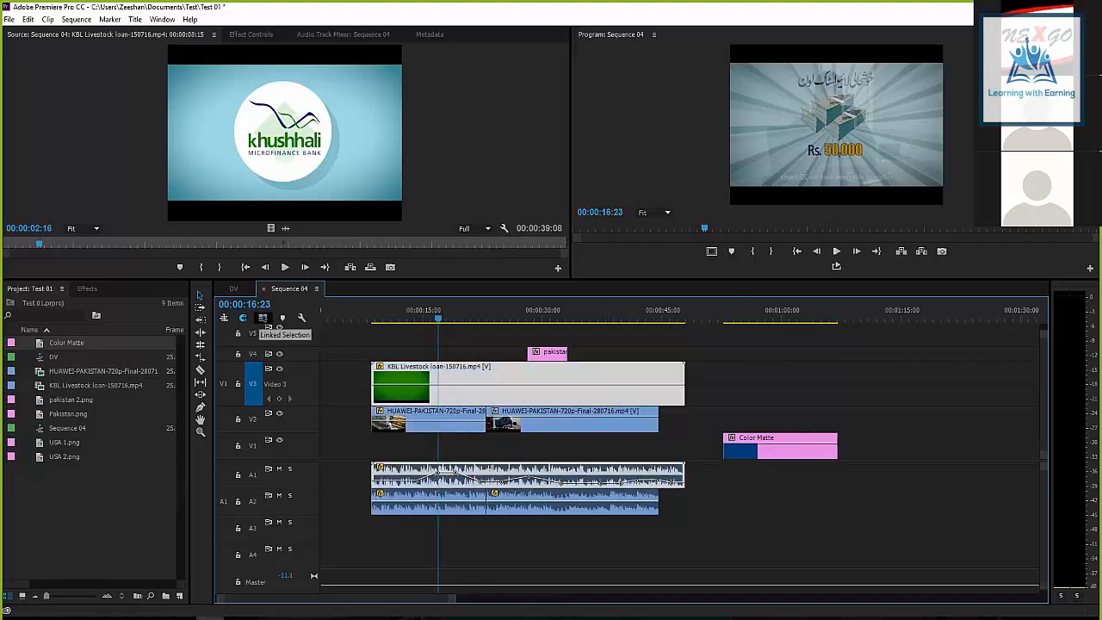
pyautogui.click(773, 388)
pyautogui.click(656, 387)
pyautogui.click(619, 473)
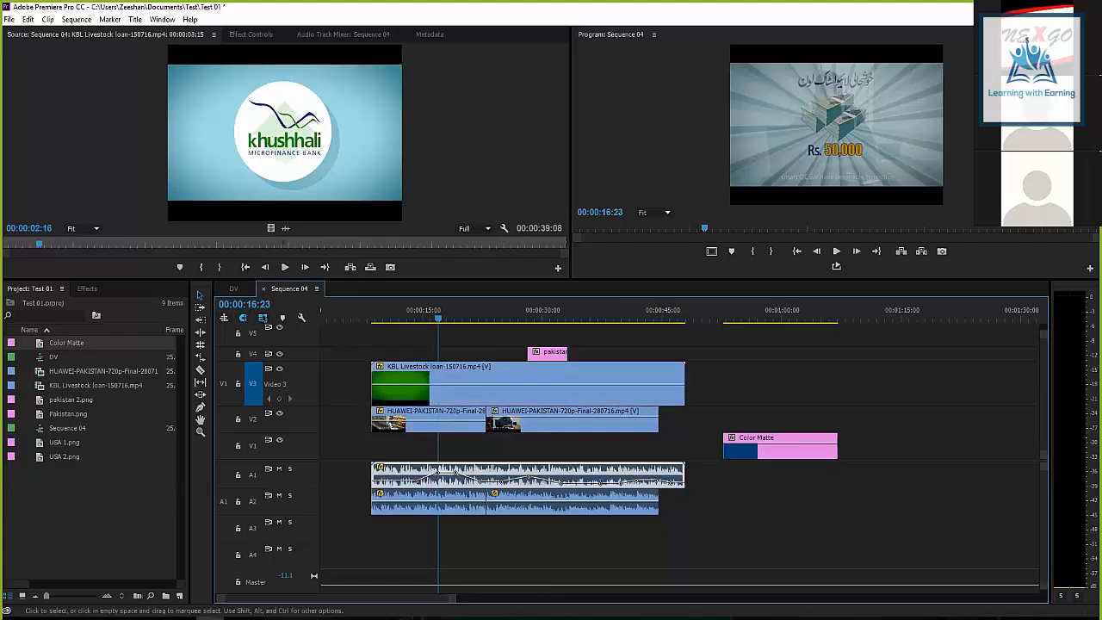
pyautogui.click(496, 388)
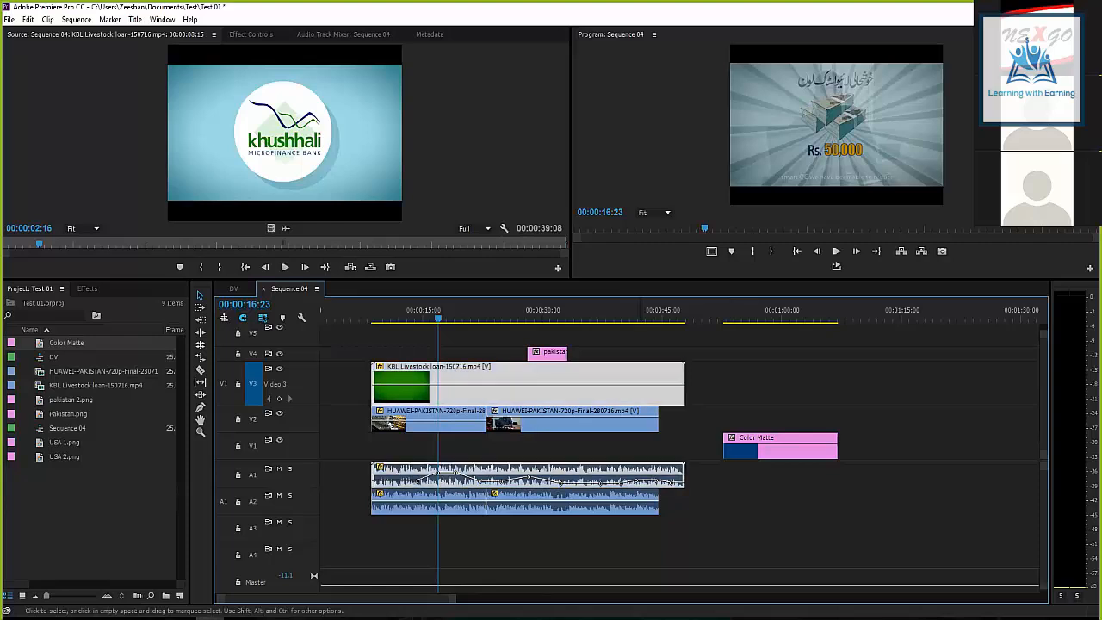
pyautogui.click(613, 420)
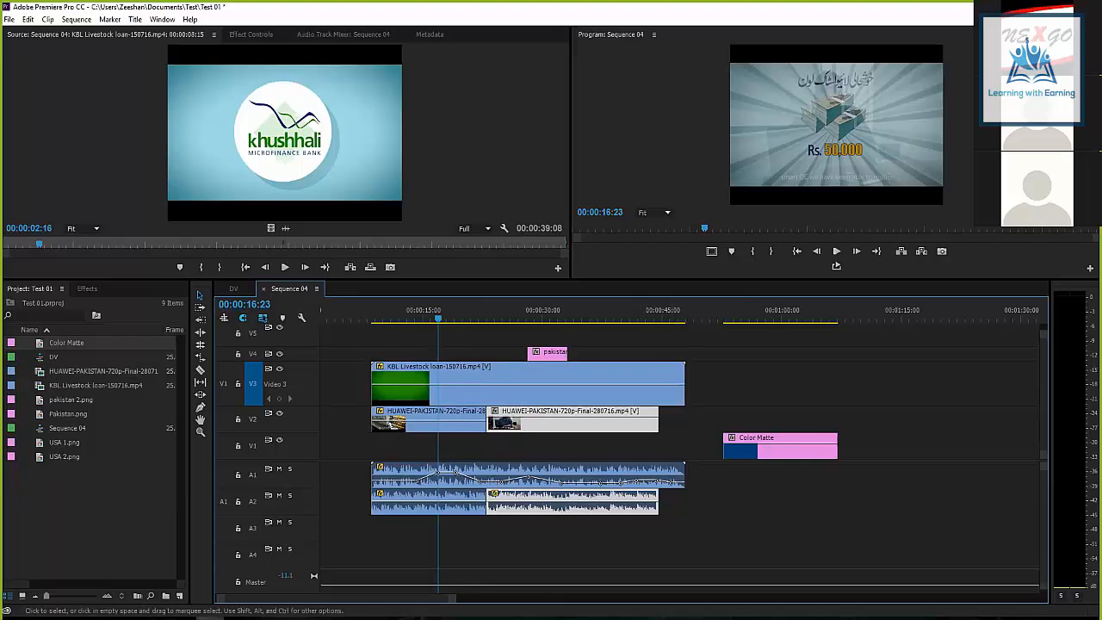
pyautogui.click(405, 420)
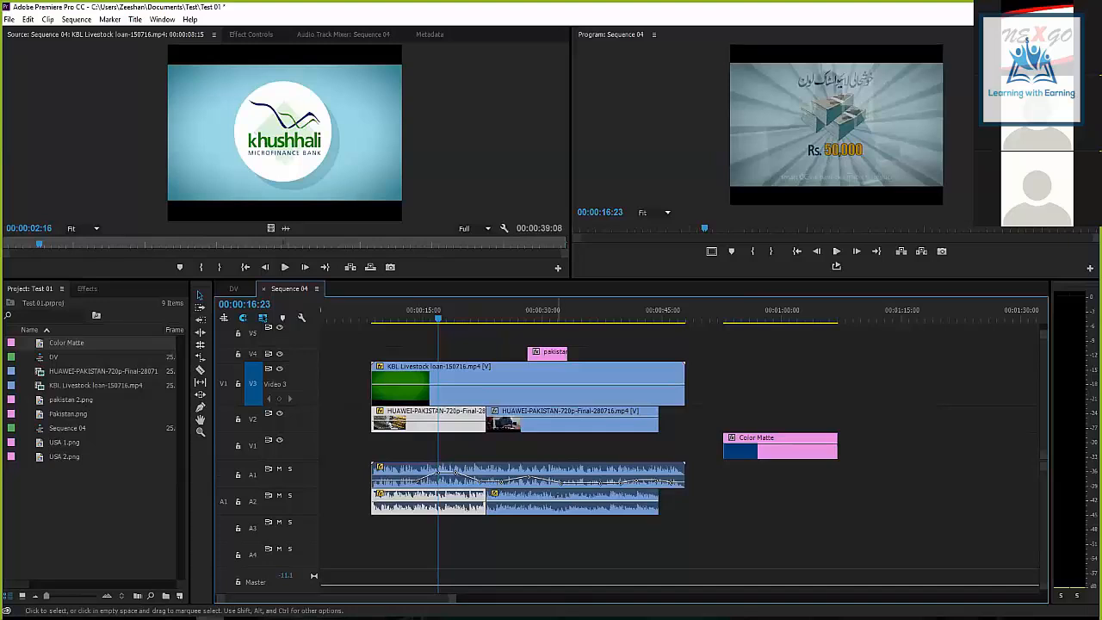
# Move the second HUAWEI-PAKISTAN clip to Video 1 and its audio to Audio 4, trying positions beneath and after the first clip.
pyautogui.moveTo(559, 421); pyautogui.dragTo(559, 447)
pyautogui.moveTo(526, 503); pyautogui.dragTo(410, 555)
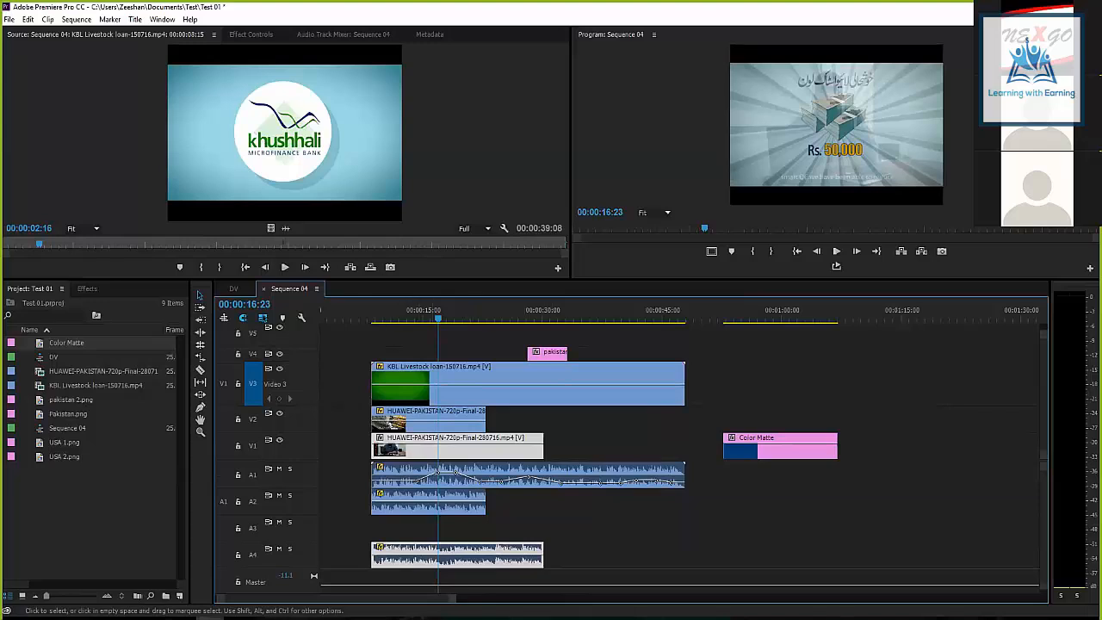
pyautogui.moveTo(422, 422); pyautogui.dragTo(567, 448)
pyautogui.hotkey('ctrl', 'z')
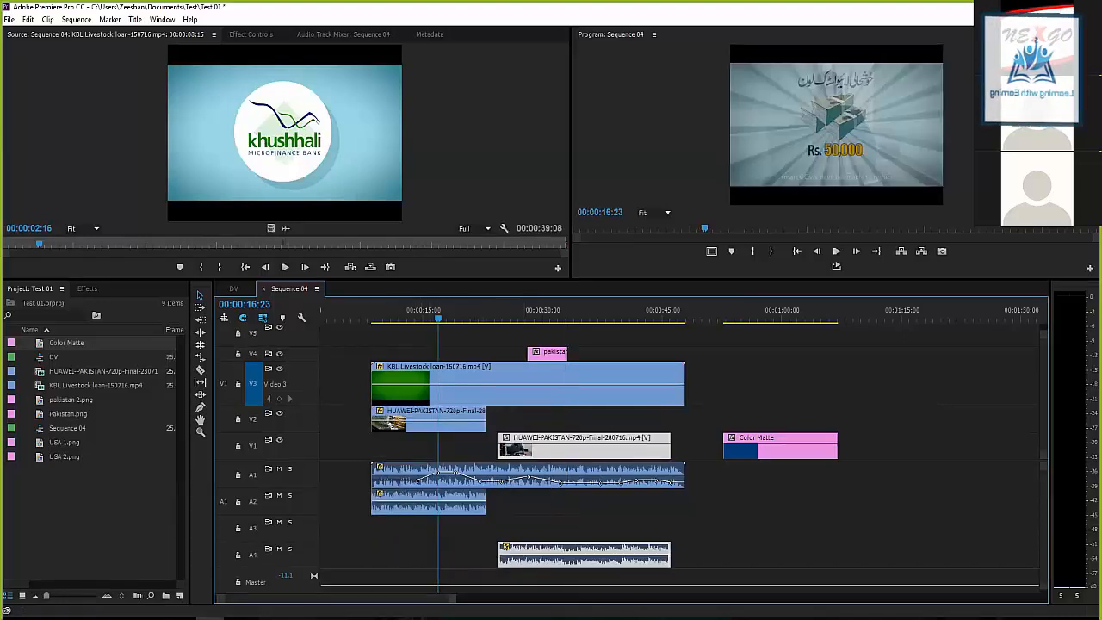
# Lower the first HUAWEI-PAKISTAN clip's opacity and slide the second along Video 1 to overlap the first clip's latter part.
pyautogui.moveTo(517, 385); pyautogui.dragTo(517, 386)
pyautogui.moveTo(439, 420); pyautogui.dragTo(439, 427)
pyautogui.moveTo(631, 451); pyautogui.dragTo(505, 441)
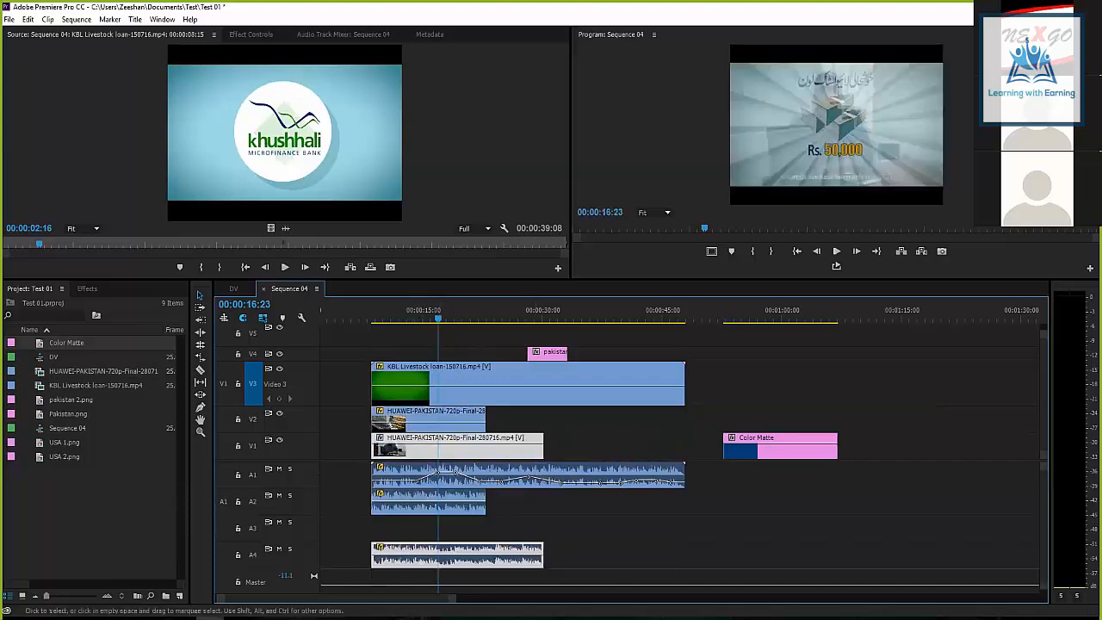
pyautogui.moveTo(411, 441); pyautogui.dragTo(458, 440)
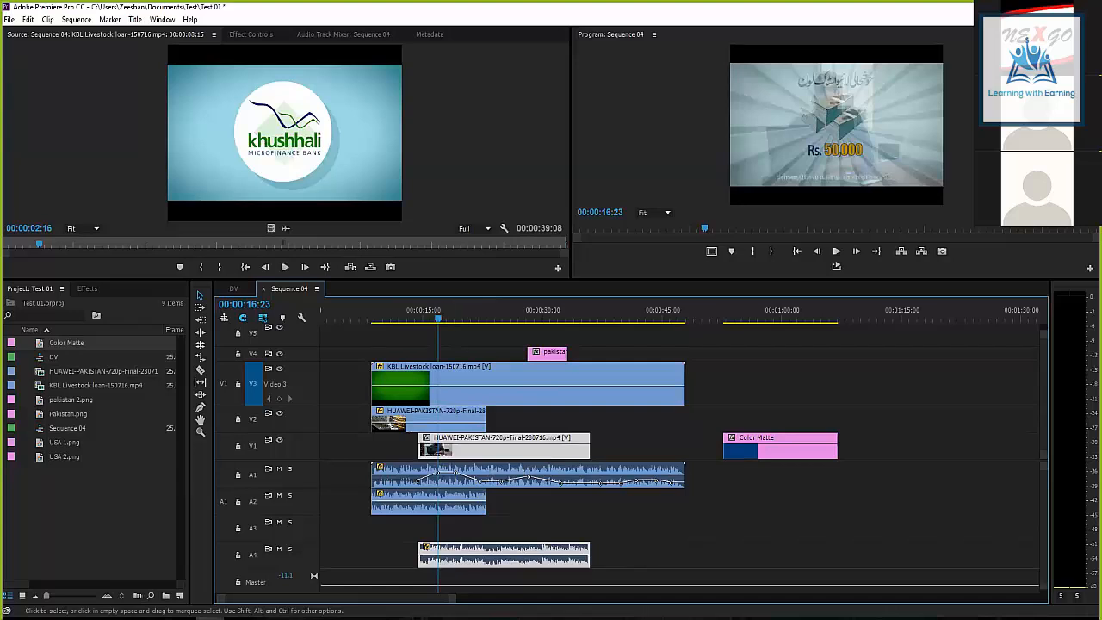
# Reduce the opacity of the KBL Livestock loan clip on Video 3 and the overlapping HUAWEI-PAKISTAN clip on Video 1.
pyautogui.click(452, 421)
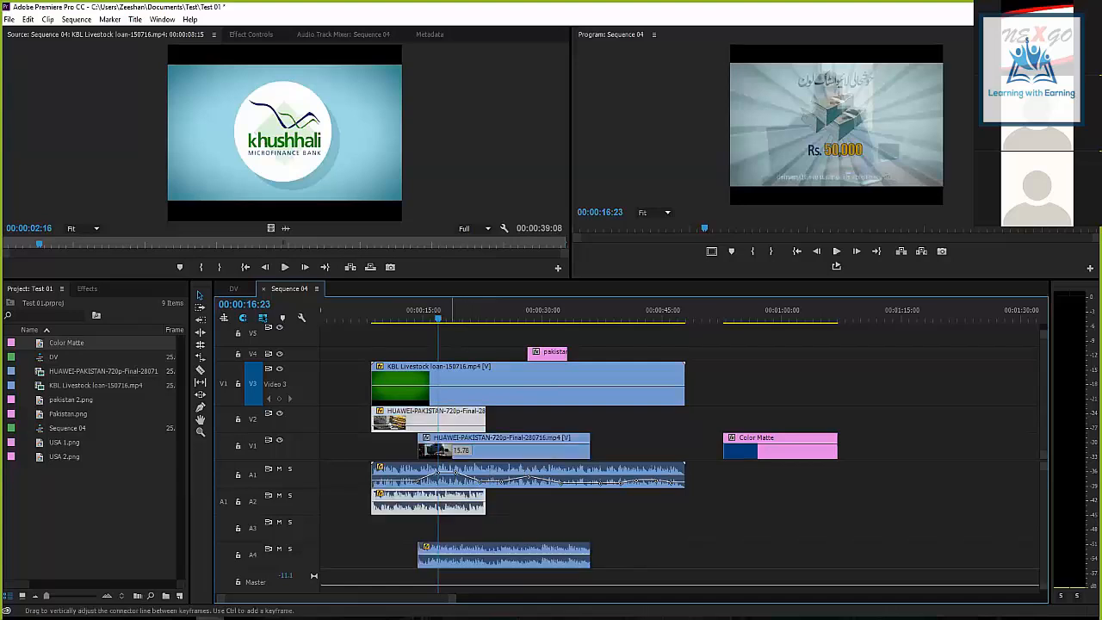
pyautogui.moveTo(449, 386); pyautogui.dragTo(450, 395)
pyautogui.moveTo(466, 445); pyautogui.dragTo(470, 474)
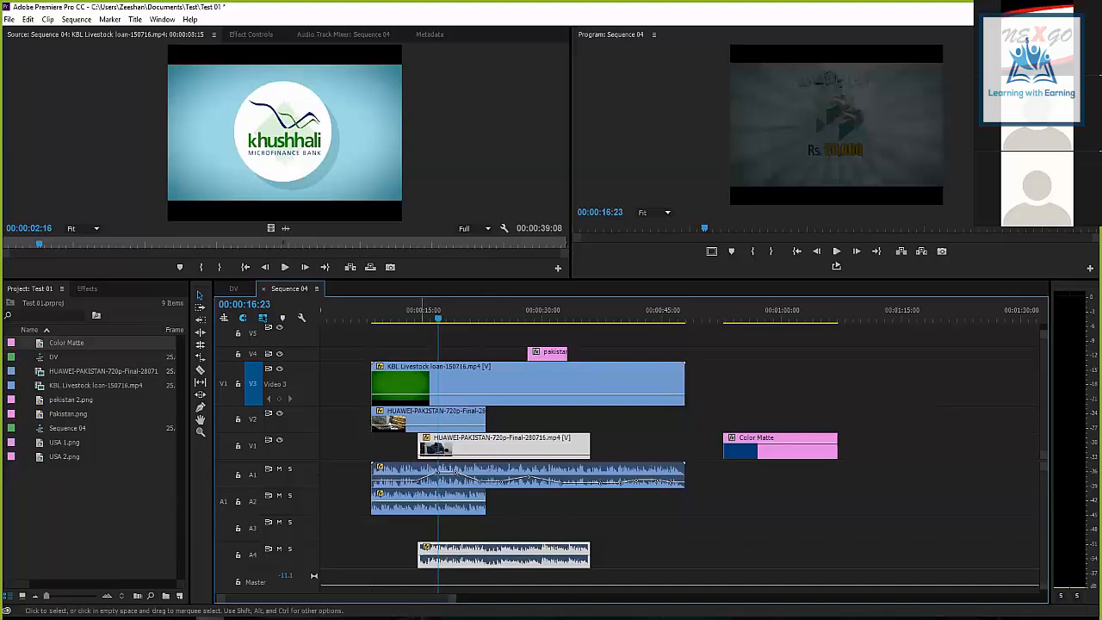
# Reduce the opacity of the first HUAWEI-PAKISTAN and KBL Livestock loan clips to zero, and select all three overlapping clips.
pyautogui.moveTo(420, 423); pyautogui.dragTo(419, 448)
pyautogui.hotkey('ctrl', 'z')
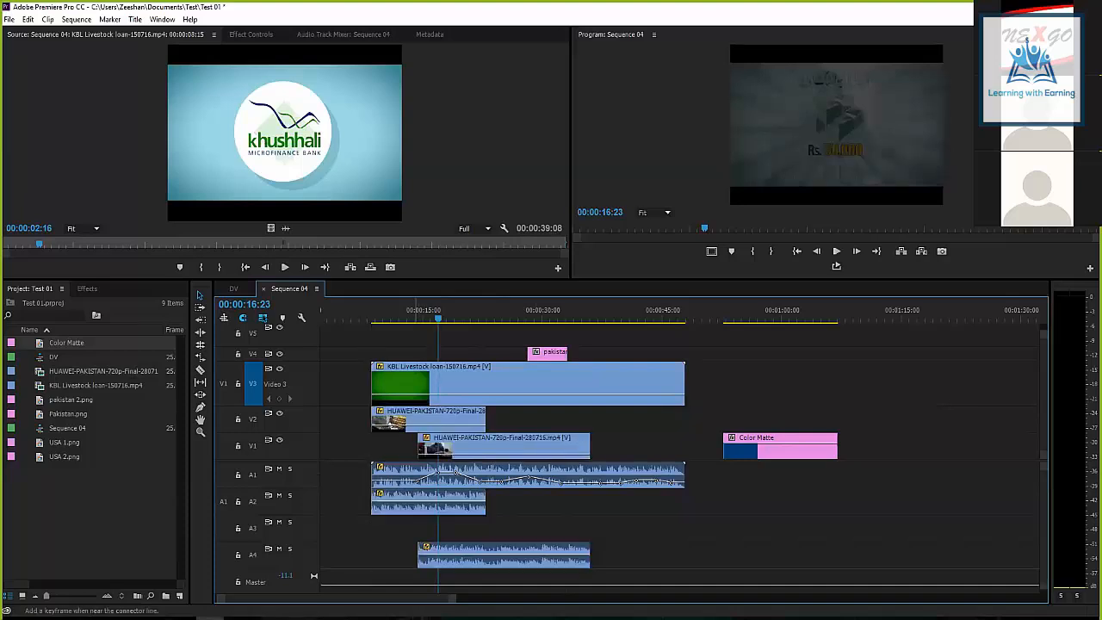
pyautogui.moveTo(415, 424); pyautogui.dragTo(415, 451)
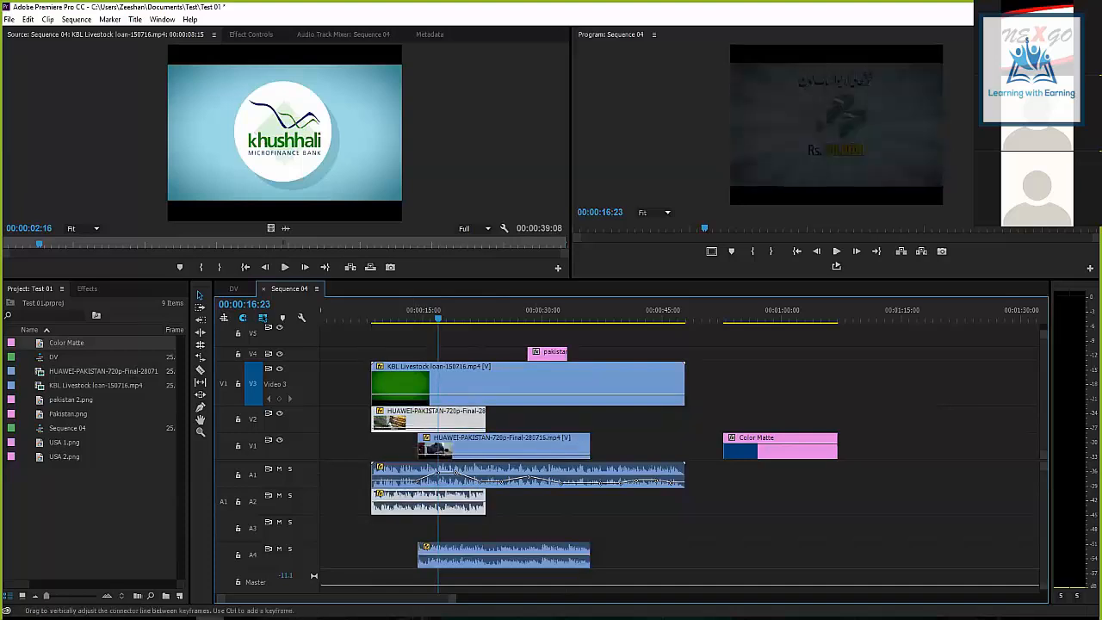
pyautogui.moveTo(440, 395); pyautogui.dragTo(441, 472)
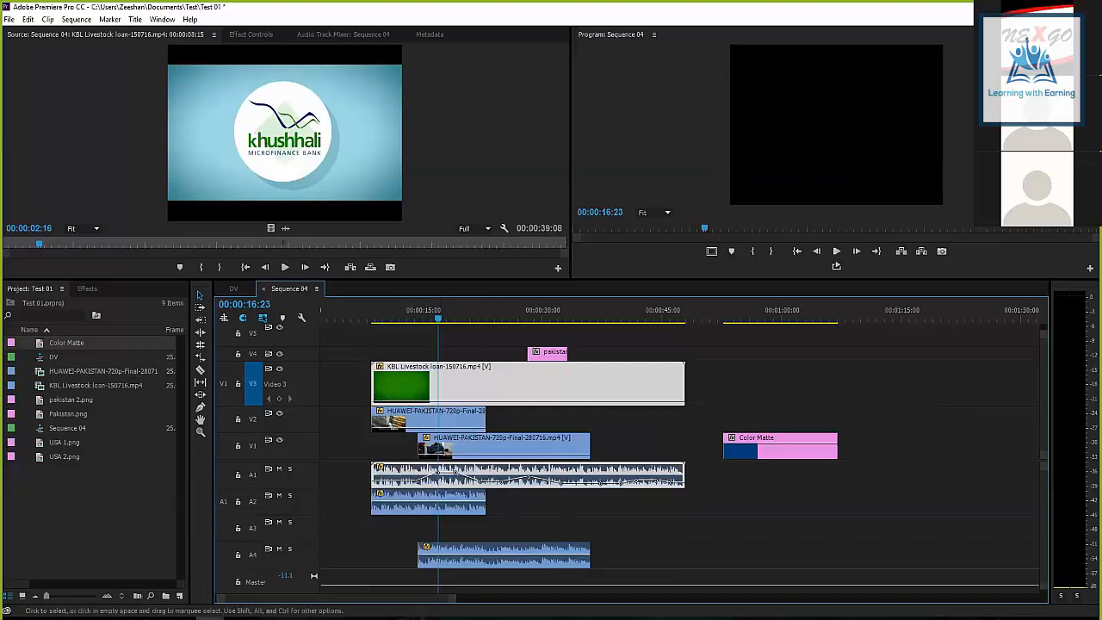
pyautogui.click(450, 447)
pyautogui.moveTo(462, 346); pyautogui.dragTo(499, 446)
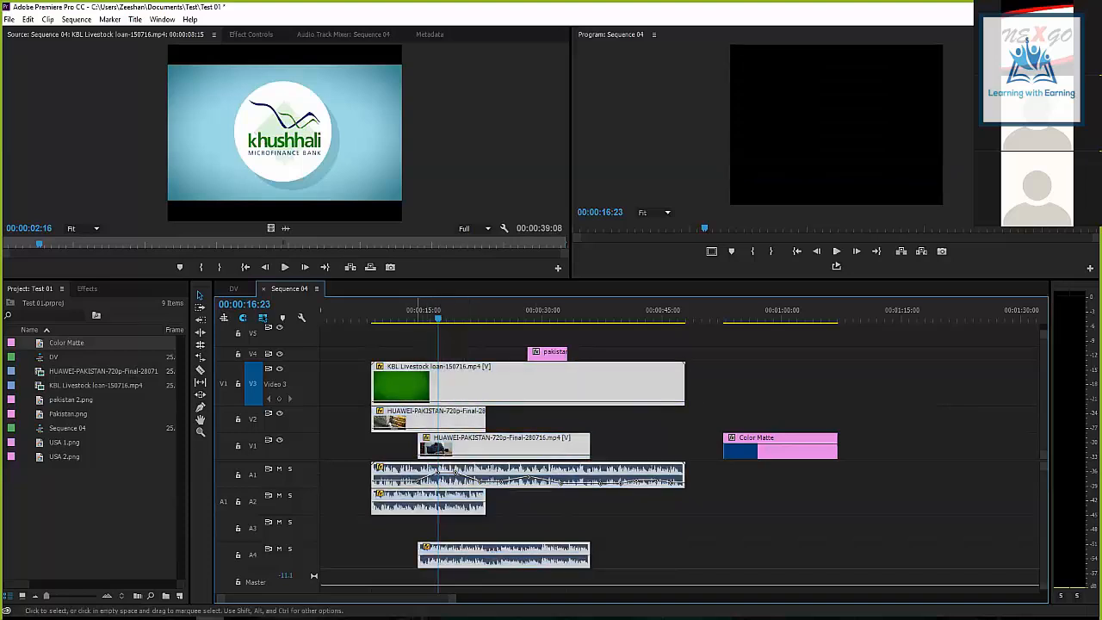
# Add opacity keyframes over the first part of the KBL Livestock loan clip, alternating full and zero opacity, and play that section.
pyautogui.press('Up')
pyautogui.press('space')
pyautogui.click(429, 312)
pyautogui.click(452, 345)
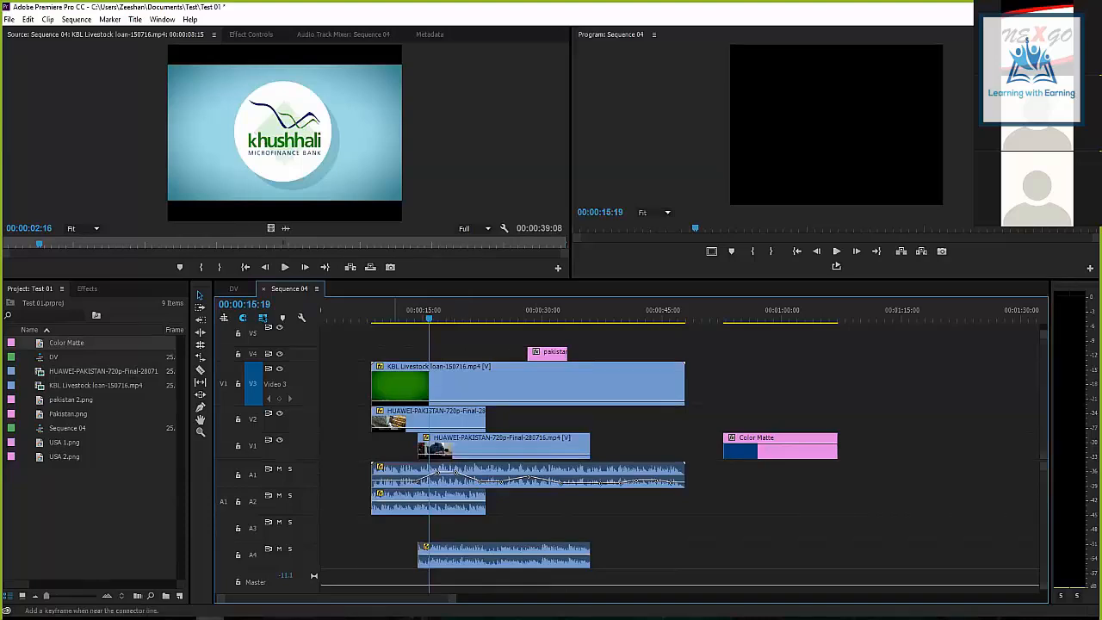
pyautogui.click(395, 398)
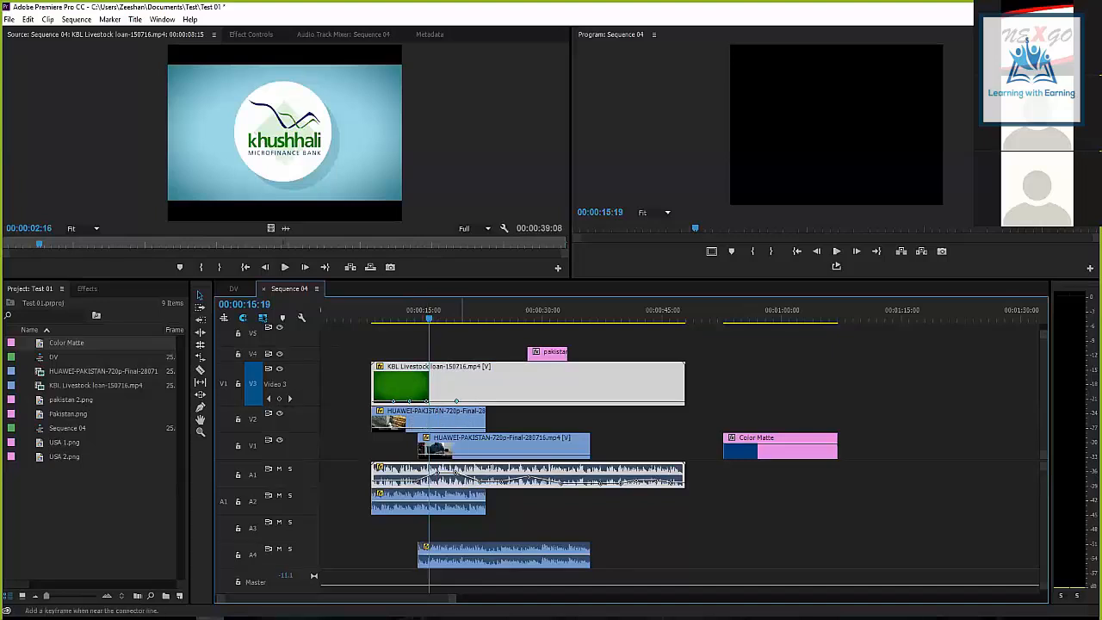
pyautogui.moveTo(456, 401); pyautogui.dragTo(395, 372)
pyautogui.moveTo(384, 318); pyautogui.dragTo(410, 318)
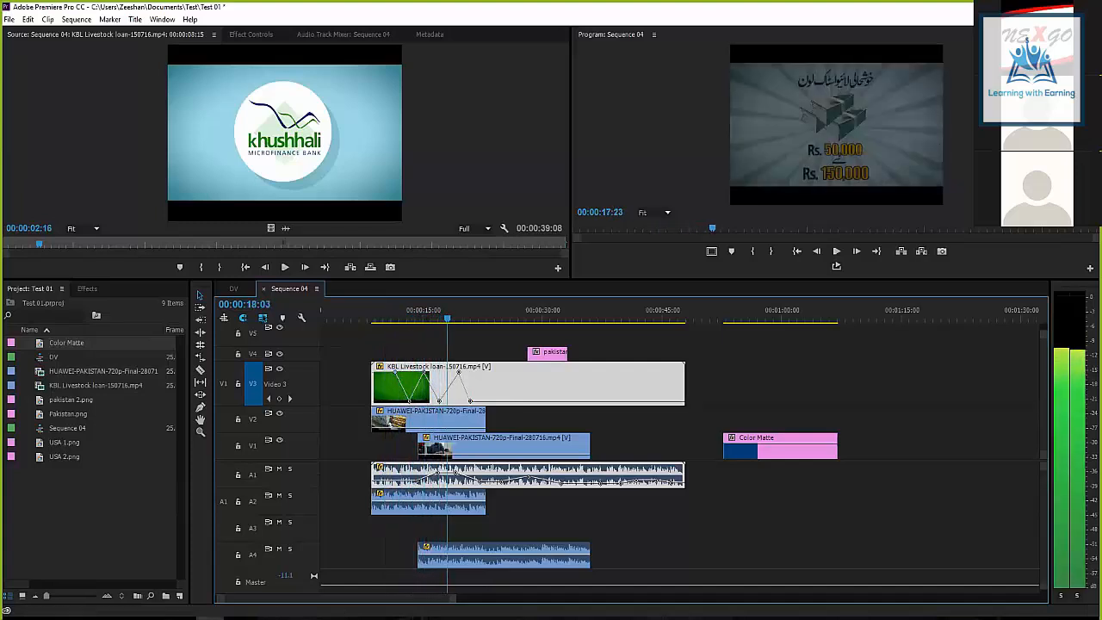
pyautogui.press('space')
# Shift both HUAWEI-PAKISTAN clips later so the first starts near 00:00:33, move Color Matte beyond them, and play the opacity keyframes.
pyautogui.click(393, 420)
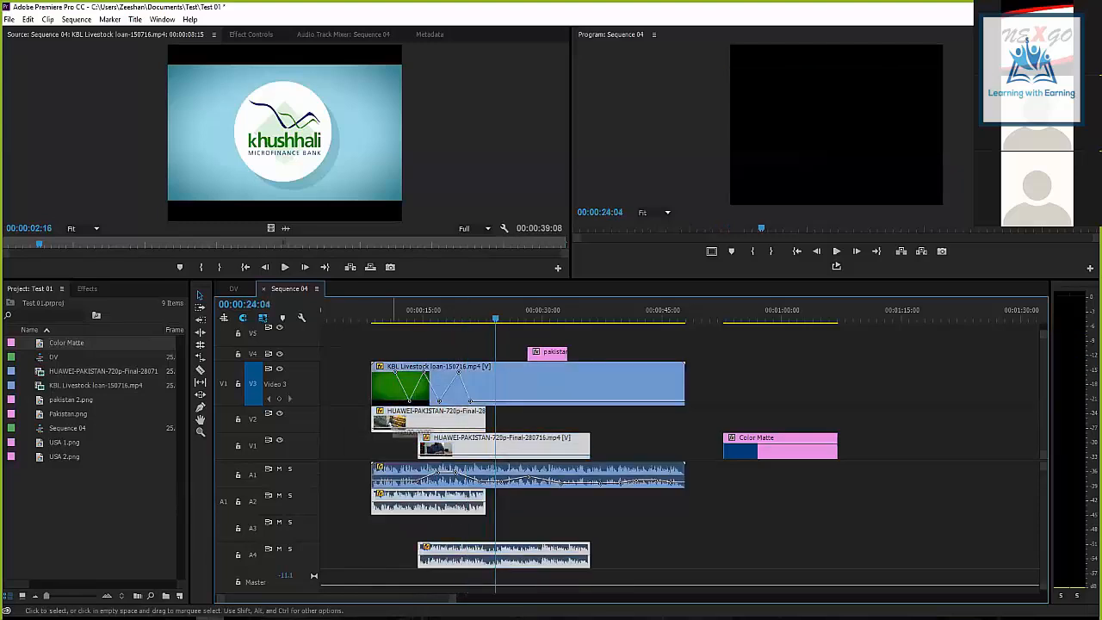
pyautogui.moveTo(397, 422); pyautogui.dragTo(594, 422)
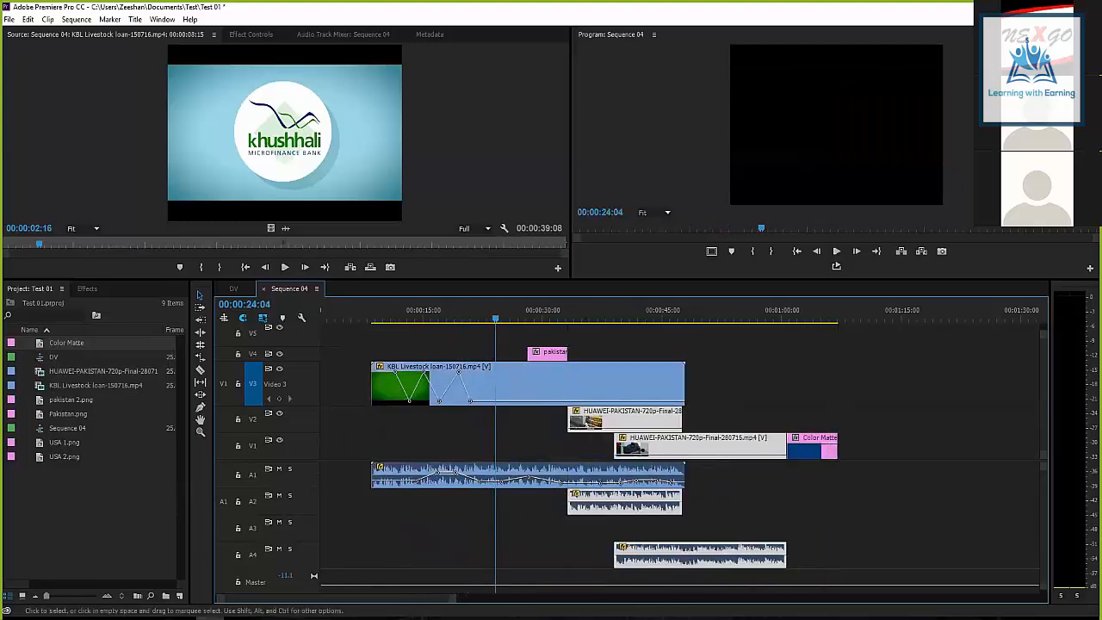
pyautogui.moveTo(807, 446); pyautogui.dragTo(842, 446)
pyautogui.moveTo(361, 312); pyautogui.dragTo(397, 312)
pyautogui.press('space')
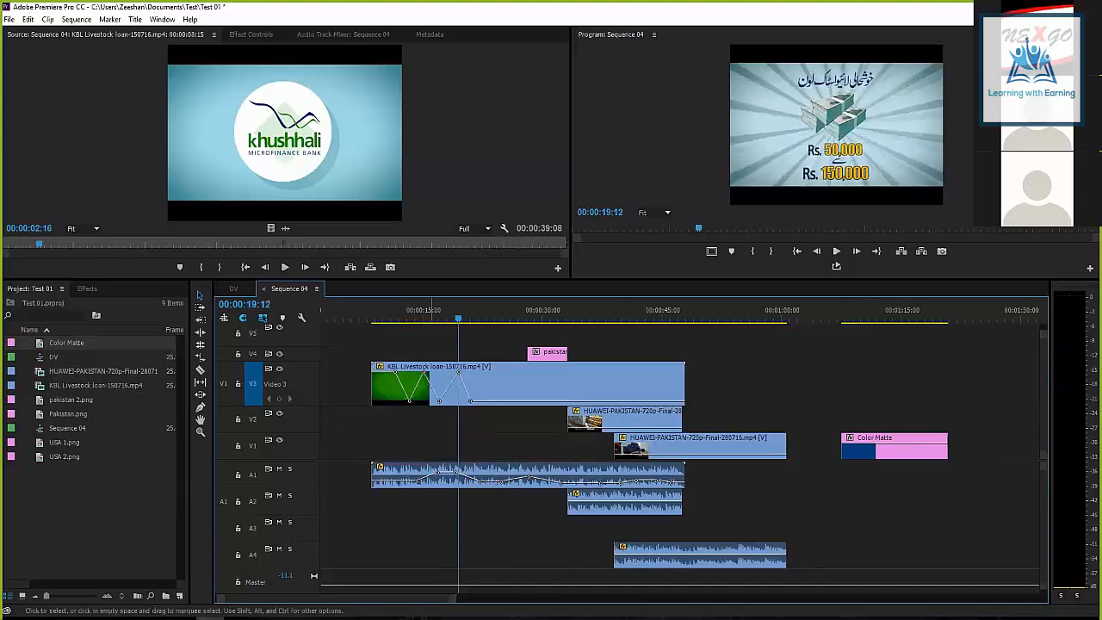
# Place a shortened Color Matte on Video 1 beneath the KBL Livestock loan clip from about 00:00:11 to 00:00:15 and play it.
pyautogui.moveTo(861, 446); pyautogui.dragTo(391, 446)
pyautogui.click(381, 312)
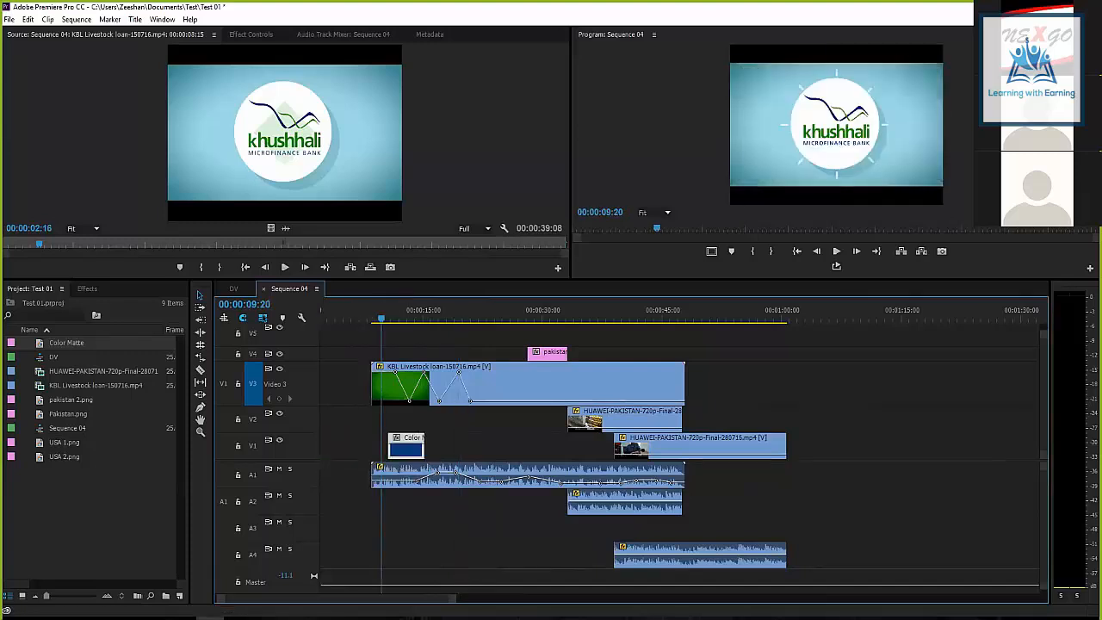
pyautogui.press('space')
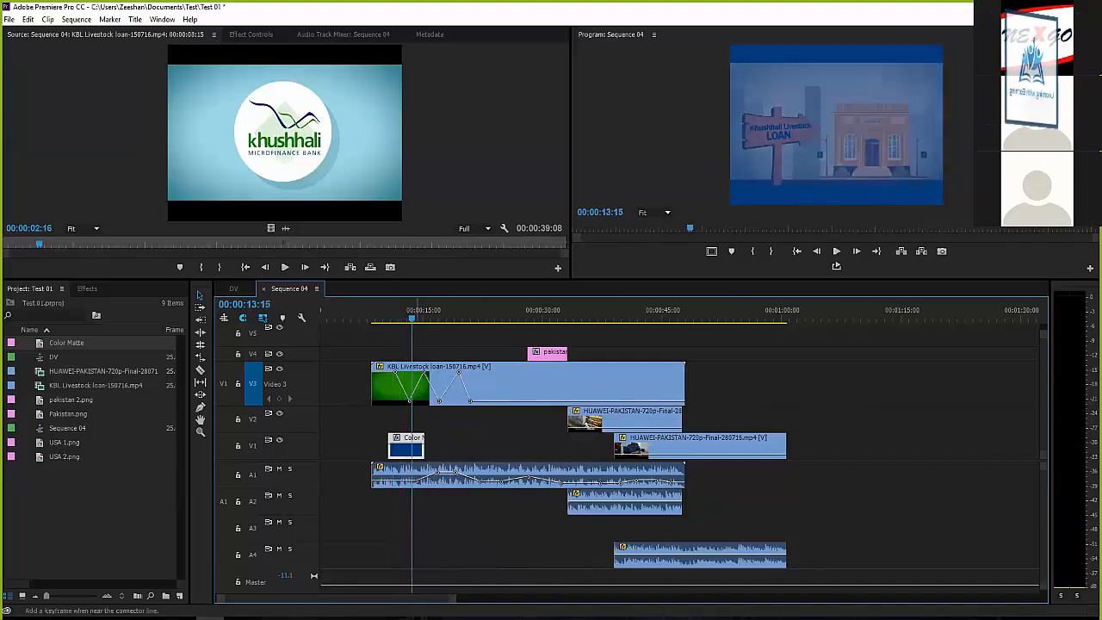
# Adjust the KBL Livestock loan clip's keyframes to hold zero opacity above the Color Matte, and add an opacity keyframe near the clip's end.
pyautogui.keyDown('ctrl'); pyautogui.click(416, 389); pyautogui.keyUp('ctrl')
pyautogui.moveTo(417, 395)
pyautogui.mouseDown()
pyautogui.moveTo(417, 426)
pyautogui.moveTo(400, 402)
pyautogui.moveTo(424, 402)
pyautogui.mouseUp()
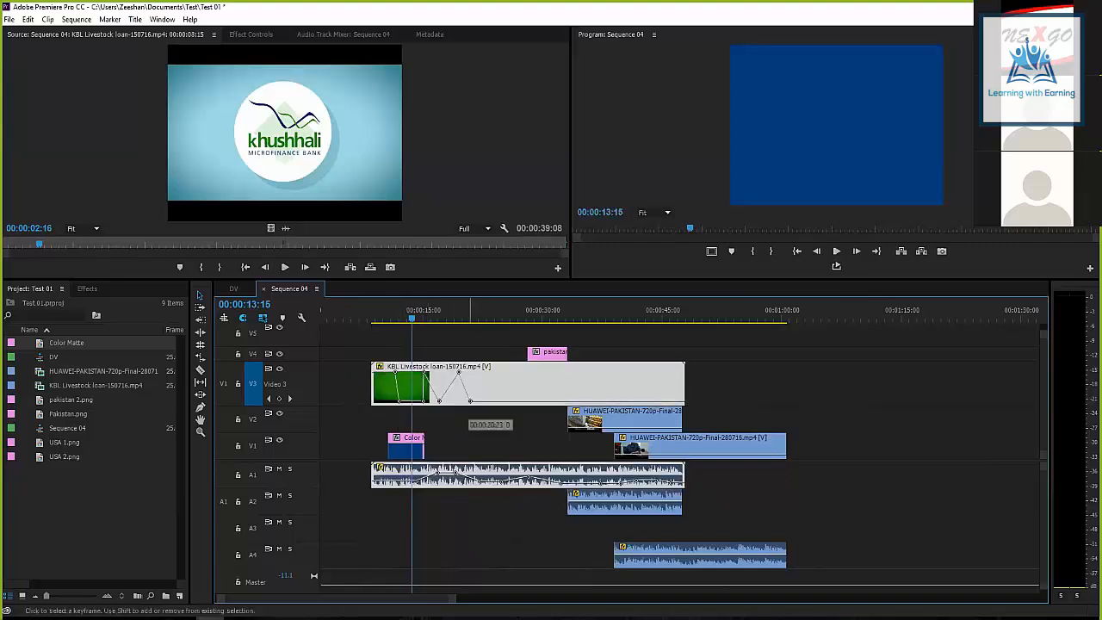
pyautogui.keyDown('ctrl'); pyautogui.click(670, 402); pyautogui.keyUp('ctrl')
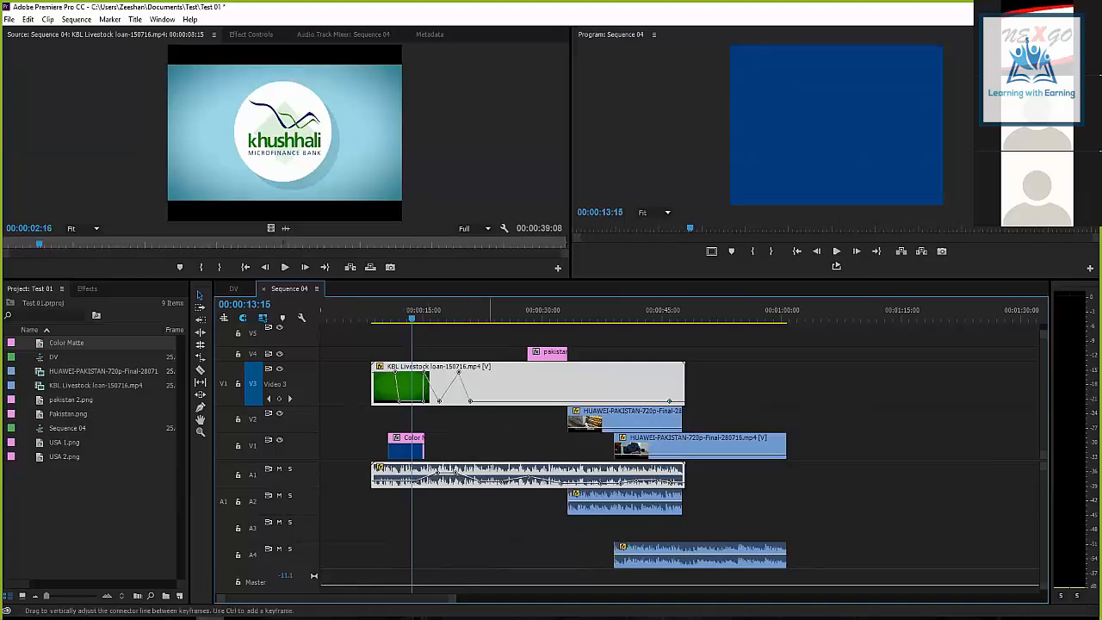
# Try a slightly higher opacity between the KBL Livestock loan clip's last two keyframes and undo it.
pyautogui.moveTo(412, 317); pyautogui.dragTo(506, 317)
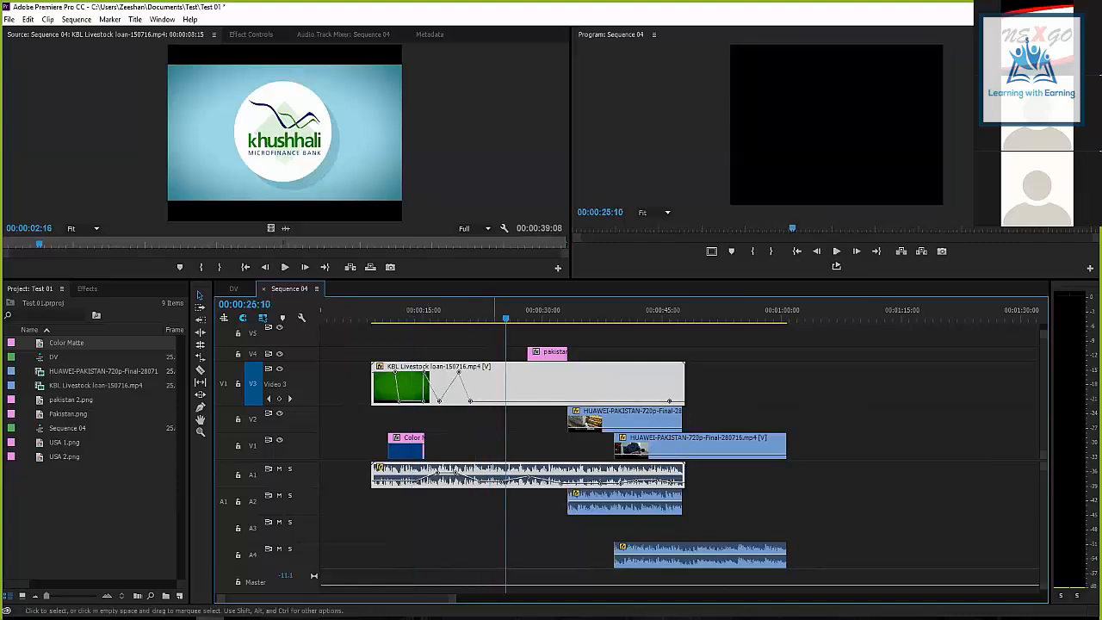
pyautogui.moveTo(495, 401); pyautogui.dragTo(495, 395)
pyautogui.moveTo(505, 318); pyautogui.dragTo(495, 318)
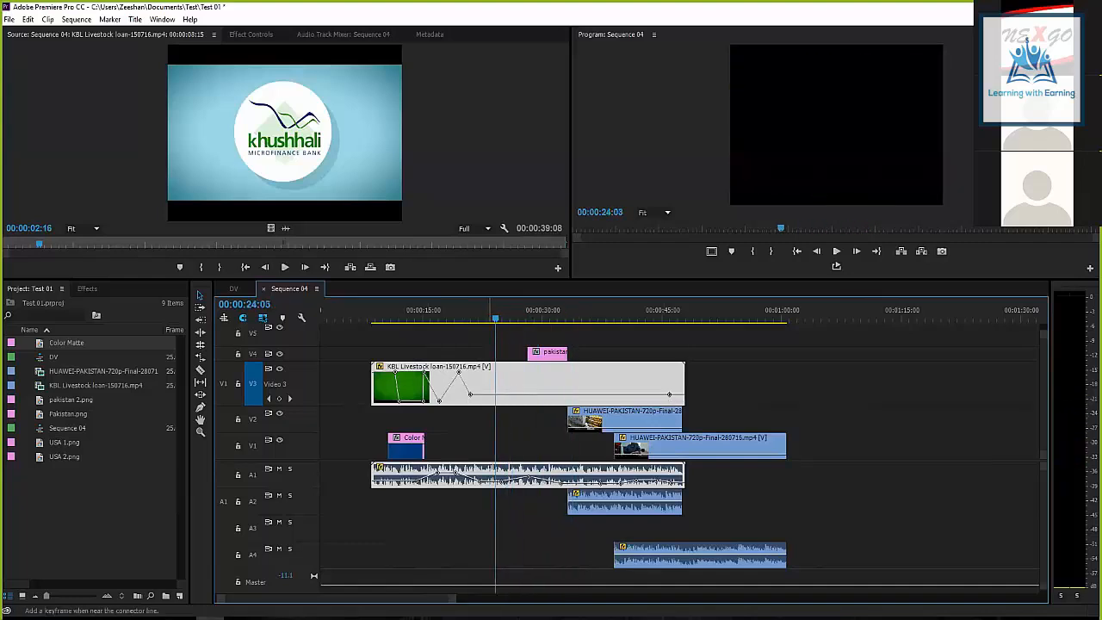
pyautogui.hotkey('ctrl', 'z')
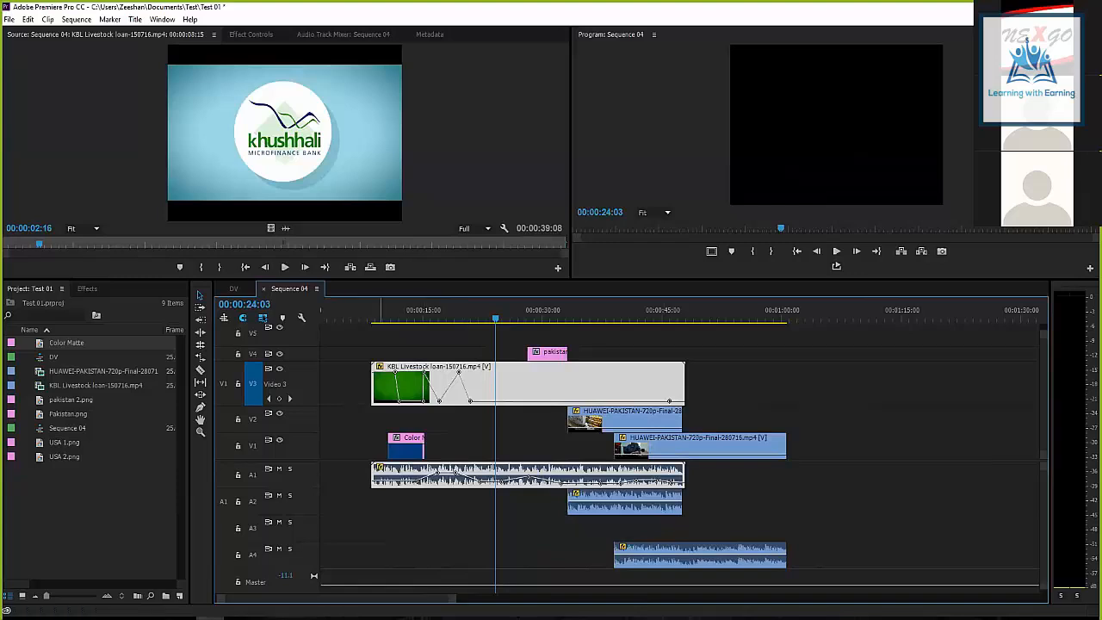
# Play the fade into the Color Matte and slide the first zero-opacity keyframe of the KBL Livestock loan clip later to lengthen the fade.
pyautogui.click(384, 315)
pyautogui.press('space')
pyautogui.press('space')
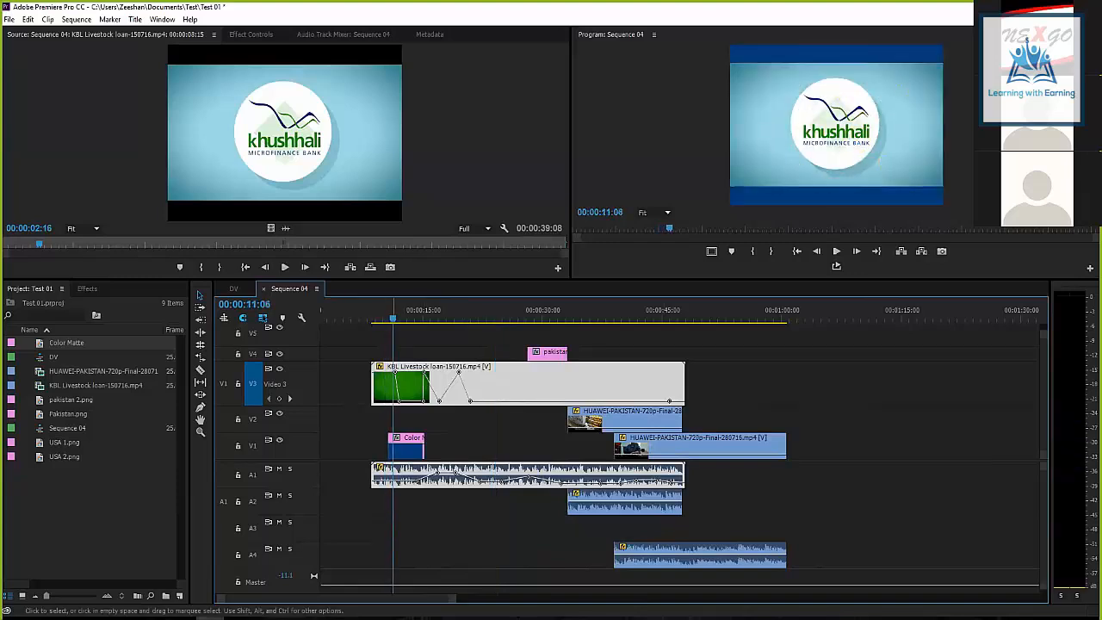
pyautogui.moveTo(400, 401); pyautogui.dragTo(406, 401)
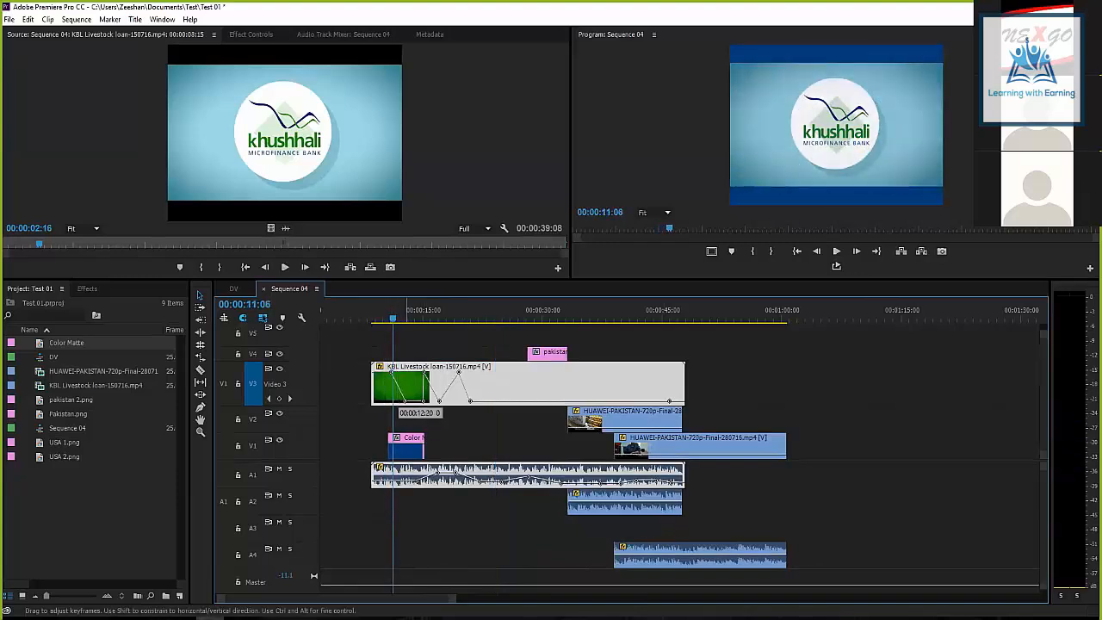
# Raise the KBL Livestock loan clip's keyframe near 00:00:17 to full opacity and trim the Color Matte to end at about 00:00:18.
pyautogui.moveTo(422, 446); pyautogui.dragTo(484, 446)
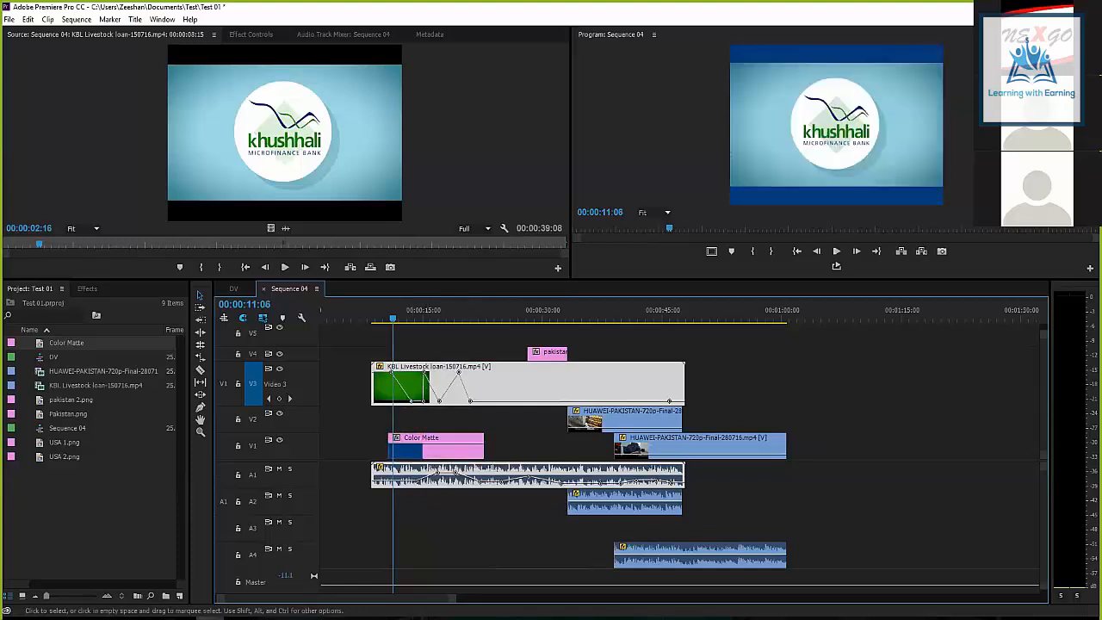
pyautogui.moveTo(439, 402); pyautogui.dragTo(441, 372)
pyautogui.press('space')
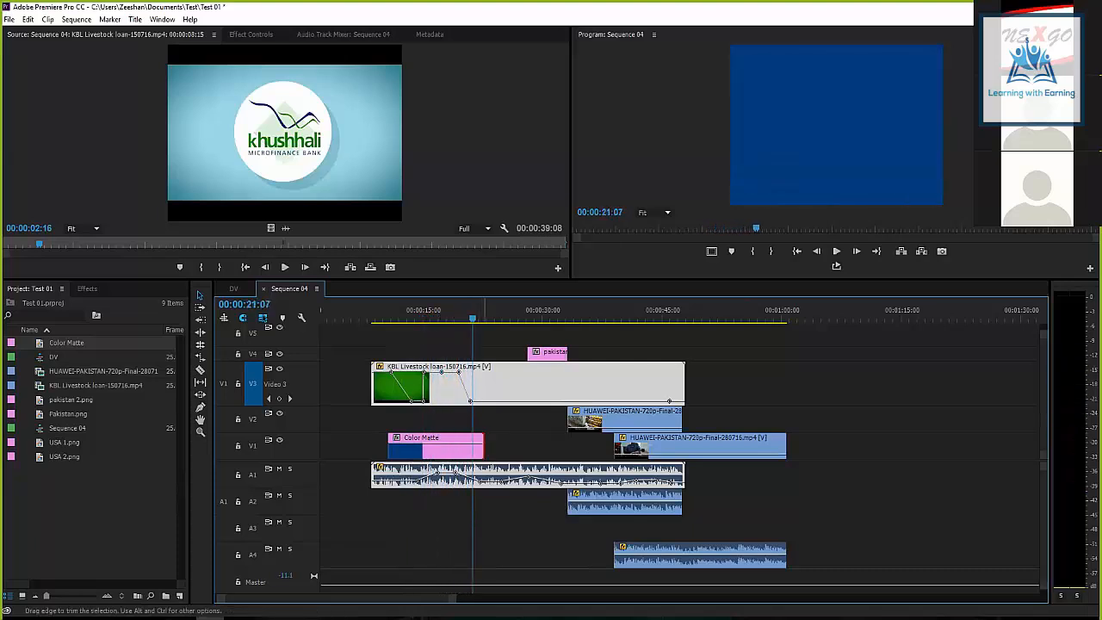
pyautogui.moveTo(484, 446); pyautogui.dragTo(448, 445)
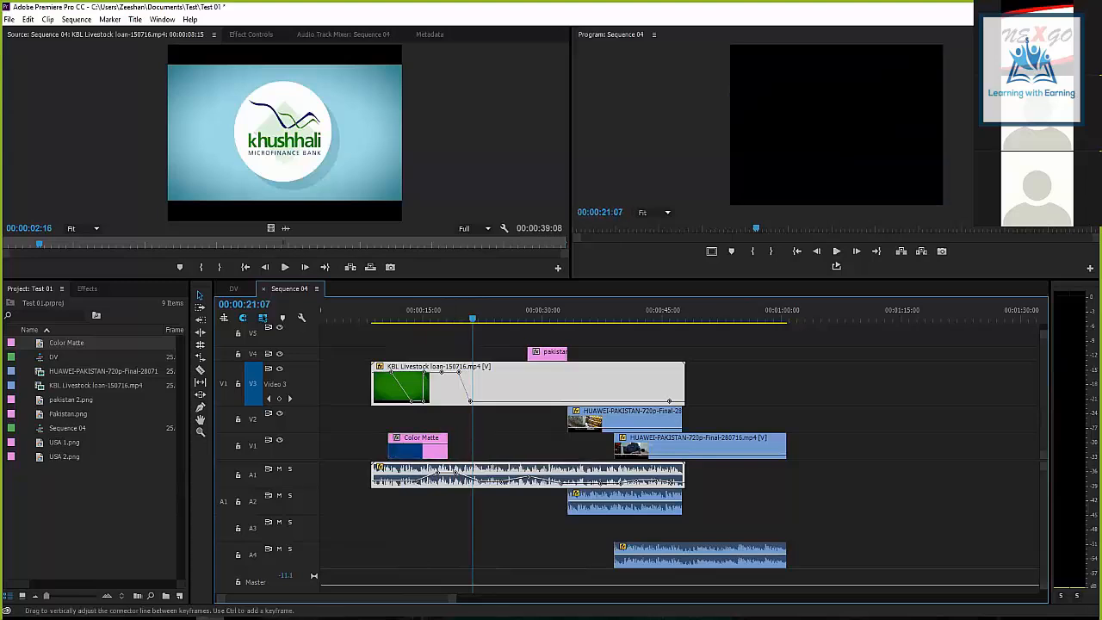
# Move the Video 1 HUAWEI-PAKISTAN clip directly after the Color Matte, shift the Video 2 one later, and play the transition.
pyautogui.moveTo(641, 446); pyautogui.dragTo(489, 445)
pyautogui.moveTo(608, 421); pyautogui.dragTo(679, 421)
pyautogui.click(442, 311)
pyautogui.press('space')
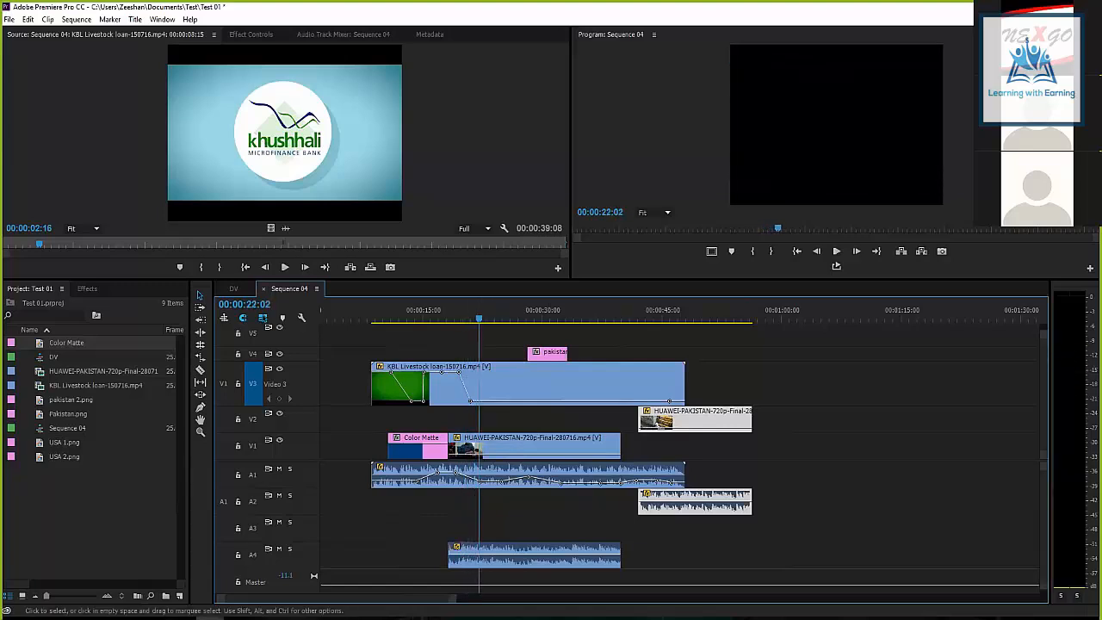
# Raise the Video 1 HUAWEI-PAKISTAN clip's opacity to full and play the crossfade from the KBL Livestock loan clip.
pyautogui.click(525, 444)
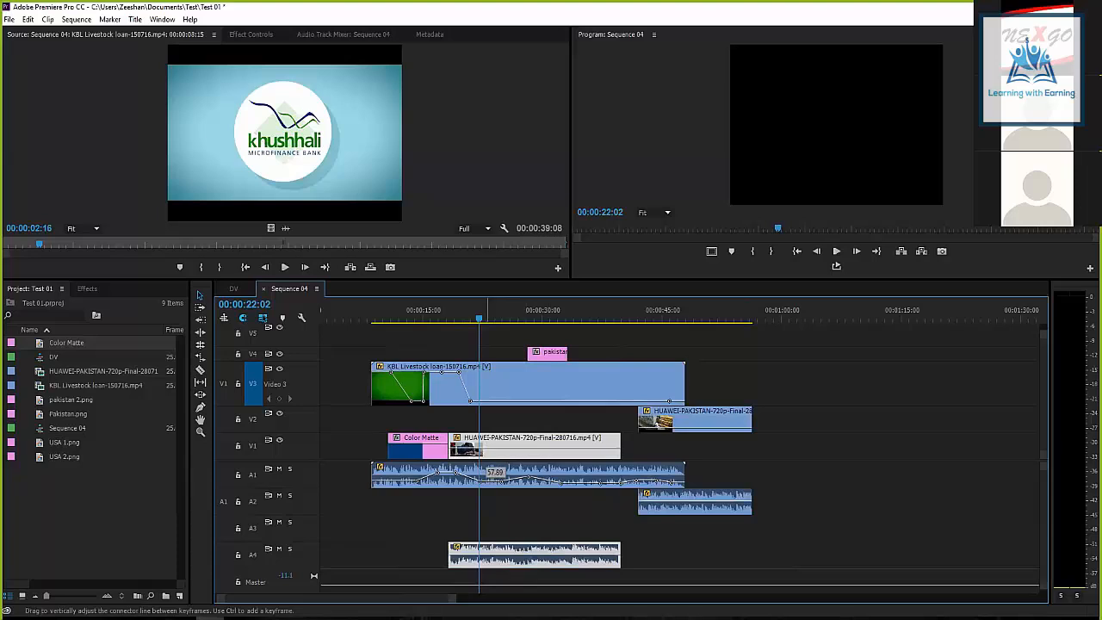
pyautogui.moveTo(487, 449); pyautogui.dragTo(489, 441)
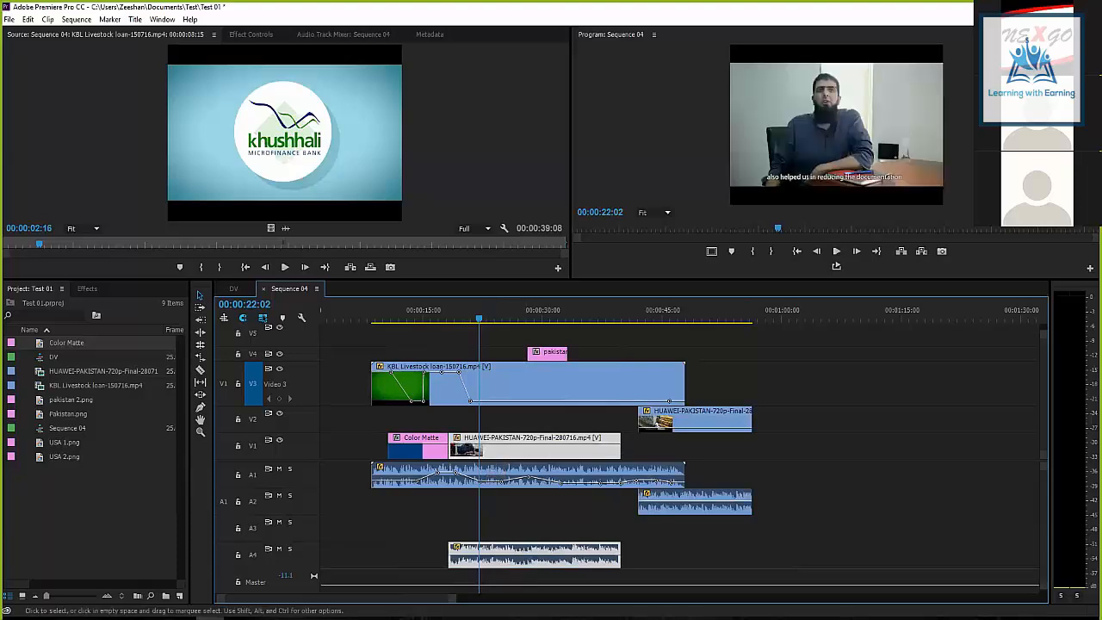
pyautogui.click(505, 420)
pyautogui.click(470, 336)
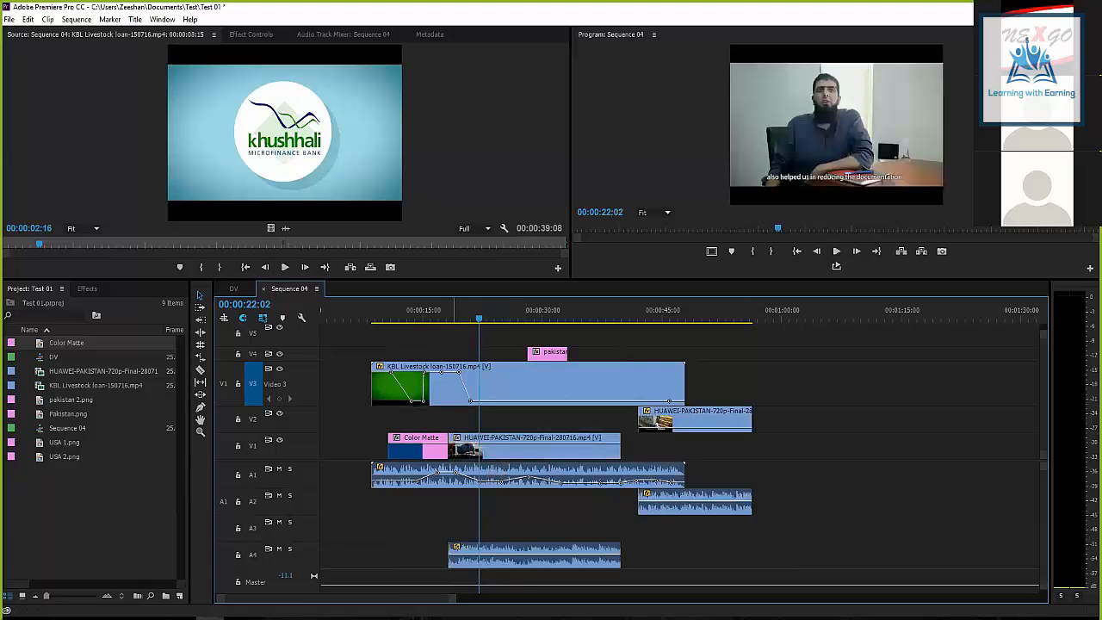
pyautogui.click(455, 311)
pyautogui.press('space')
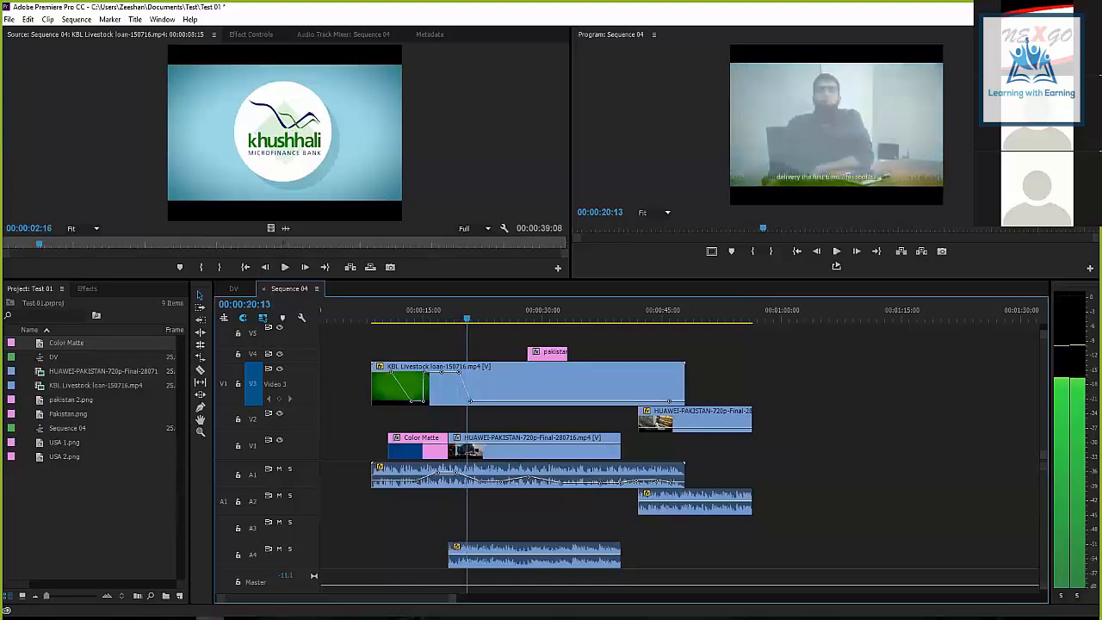
pyautogui.press('space')
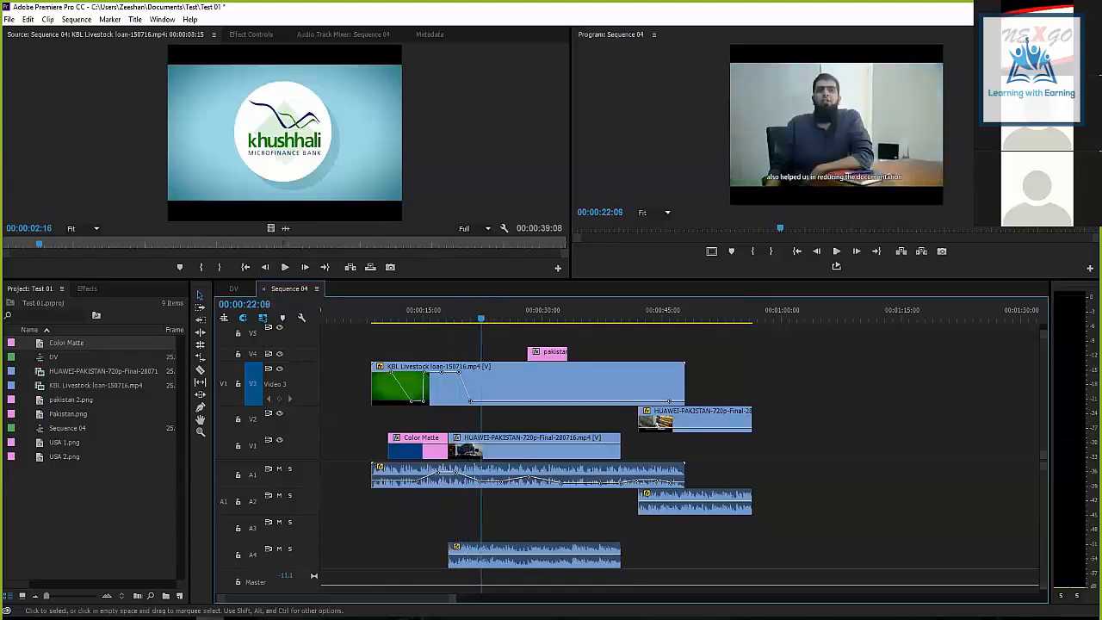
# Remove the later volume keyframes of the KBL Livestock loan audio on Audio 1 and lower its volume to minimum from about 00:00:22.
pyautogui.click(494, 481)
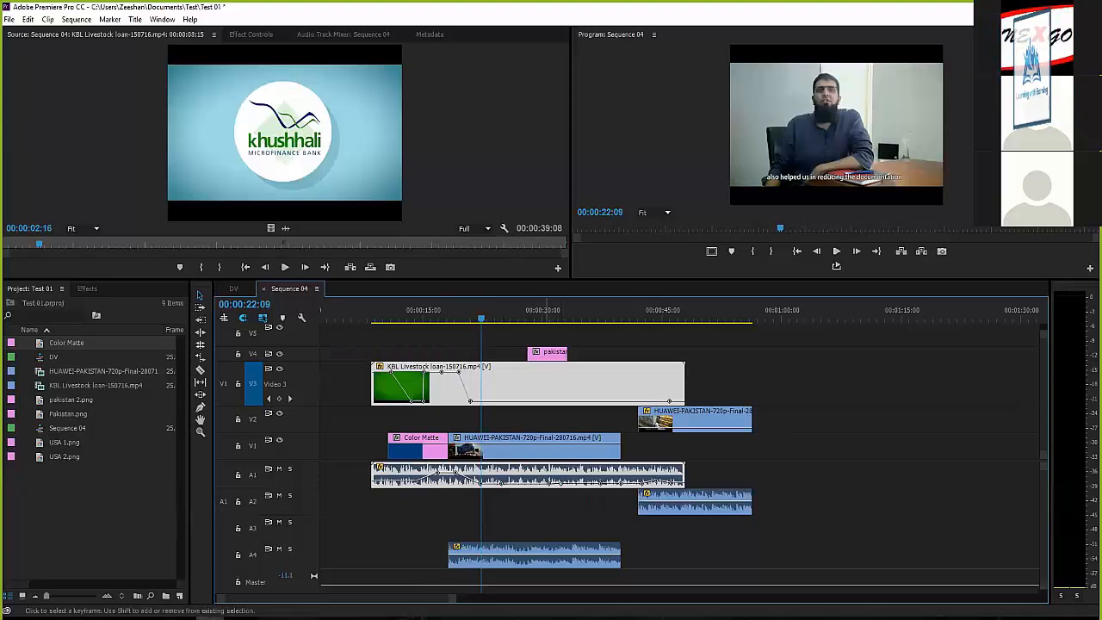
pyautogui.moveTo(537, 477); pyautogui.dragTo(555, 472)
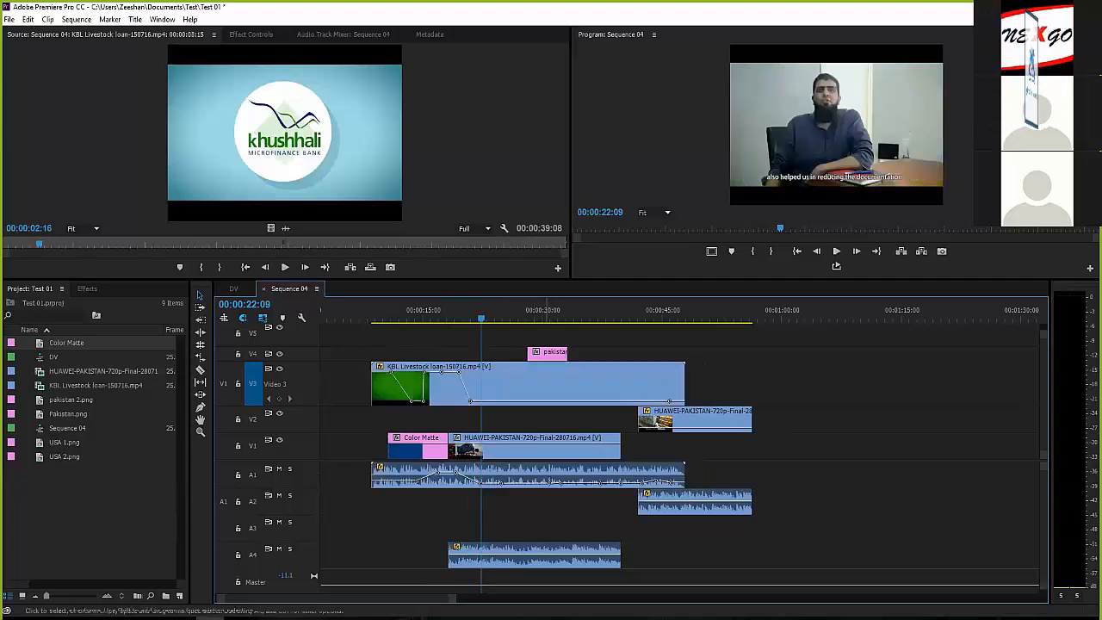
pyautogui.click(552, 482)
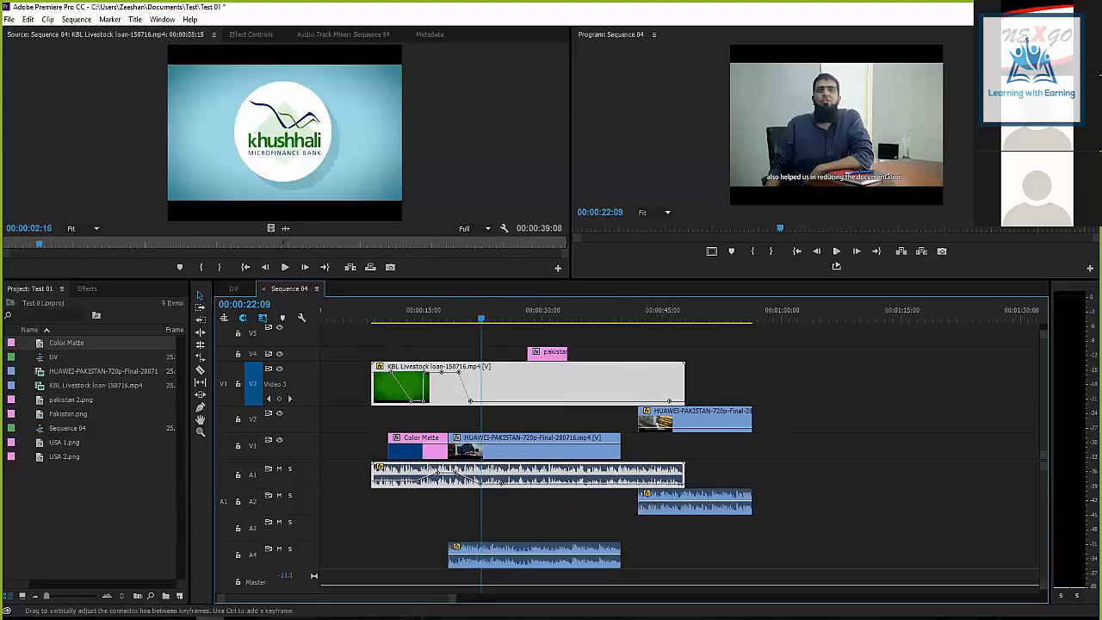
pyautogui.moveTo(479, 482); pyautogui.dragTo(479, 487)
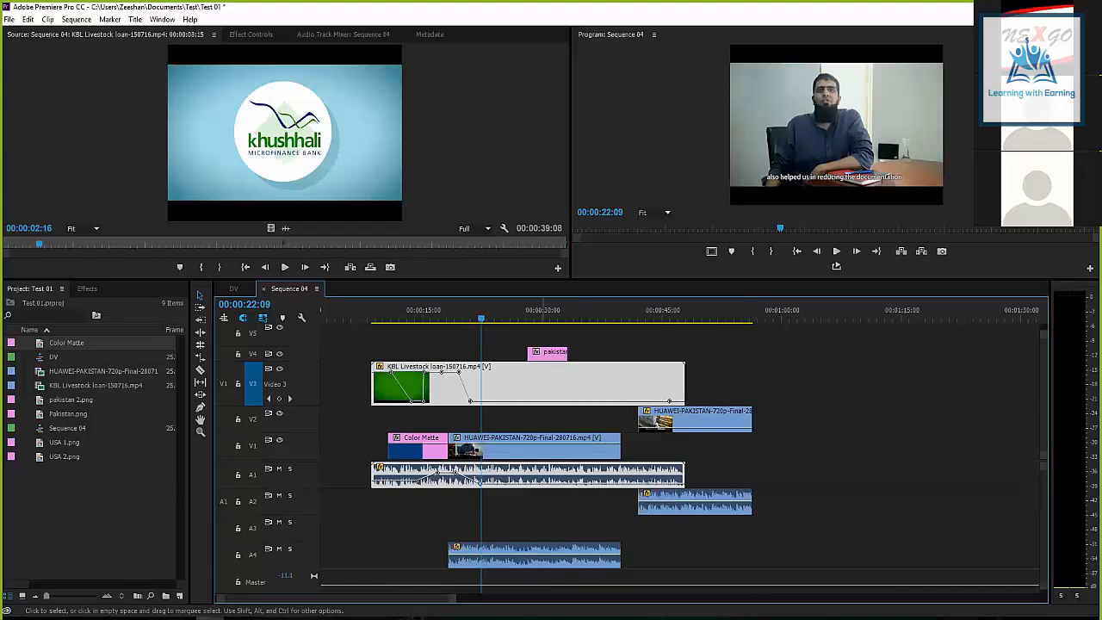
# Replay the transition from the KBL Livestock loan clip to the Video 1 HUAWEI-PAKISTAN clip to check its picture and audio fades.
pyautogui.moveTo(450, 315); pyautogui.dragTo(472, 315)
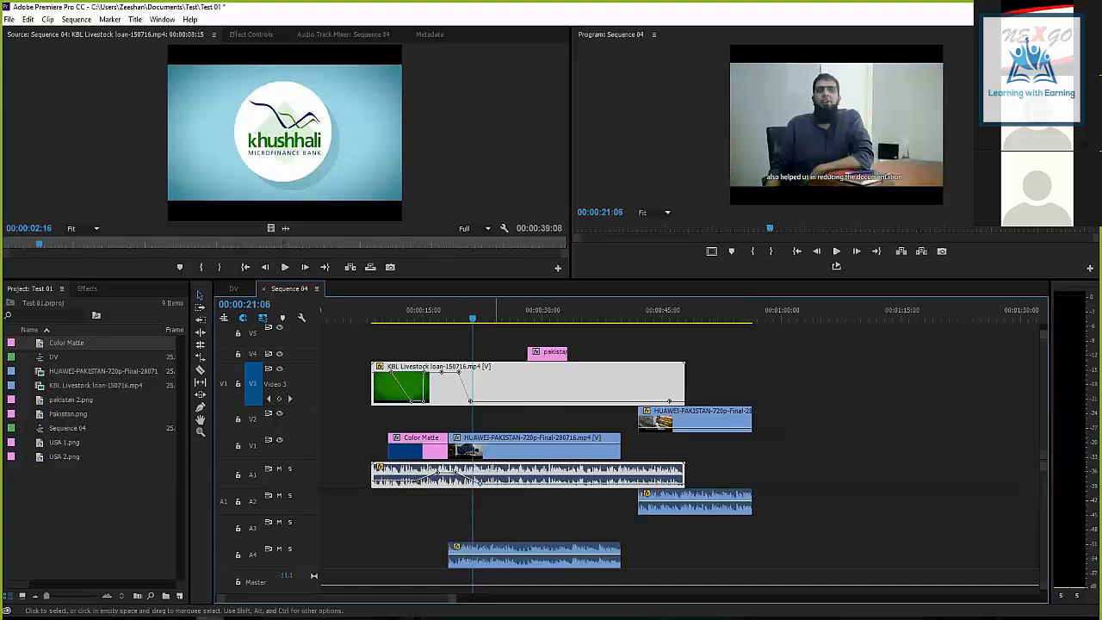
pyautogui.click(499, 444)
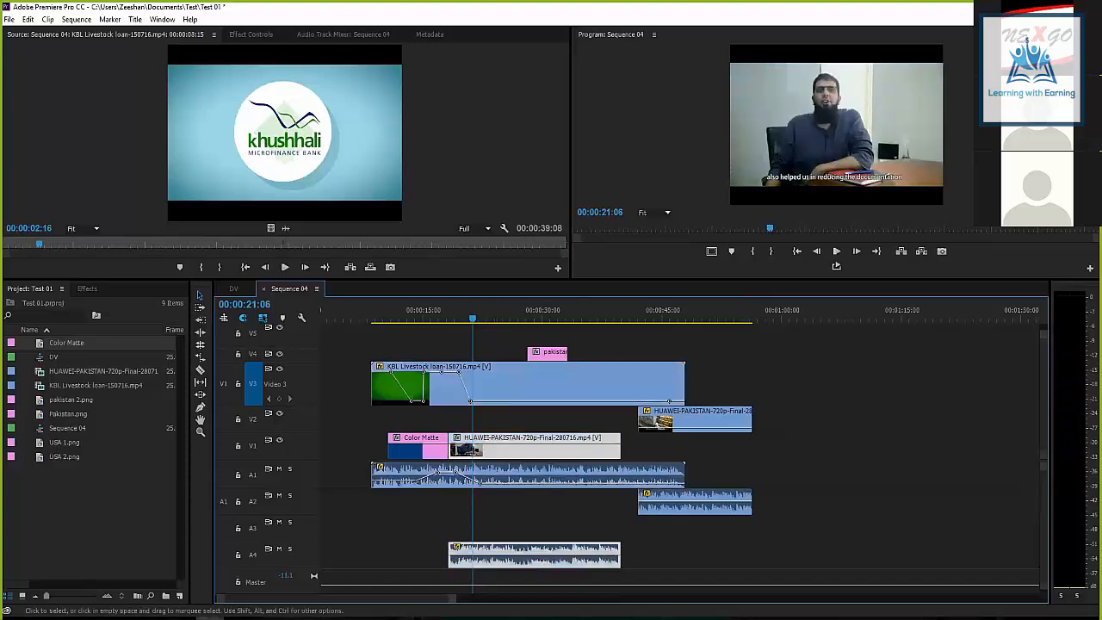
pyautogui.moveTo(488, 446); pyautogui.dragTo(490, 446)
pyautogui.click(455, 315)
pyautogui.press('space')
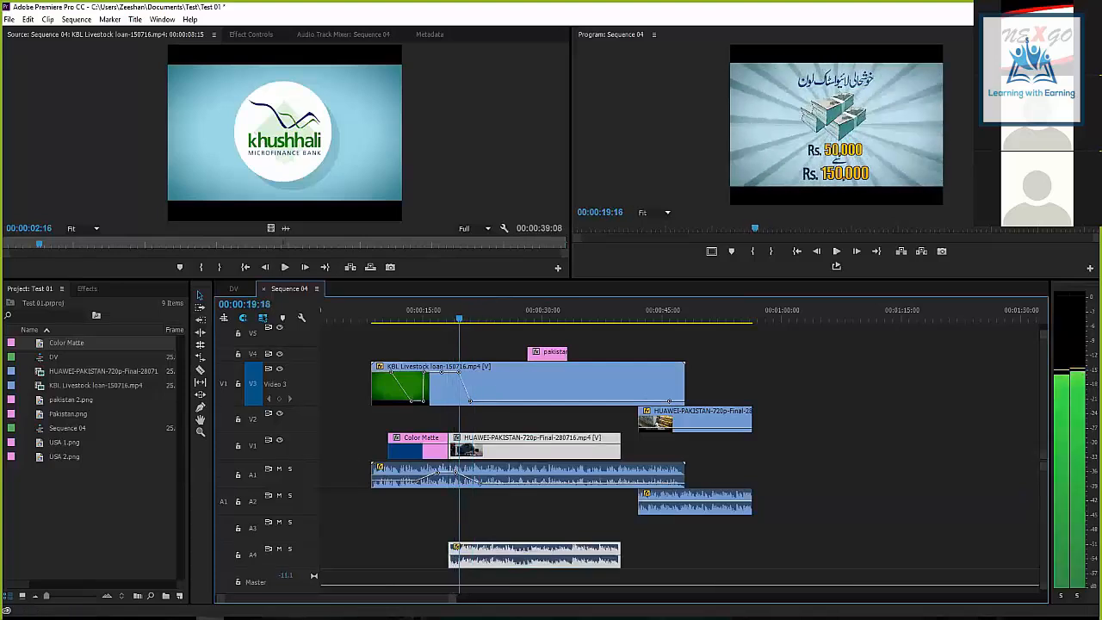
pyautogui.press('space')
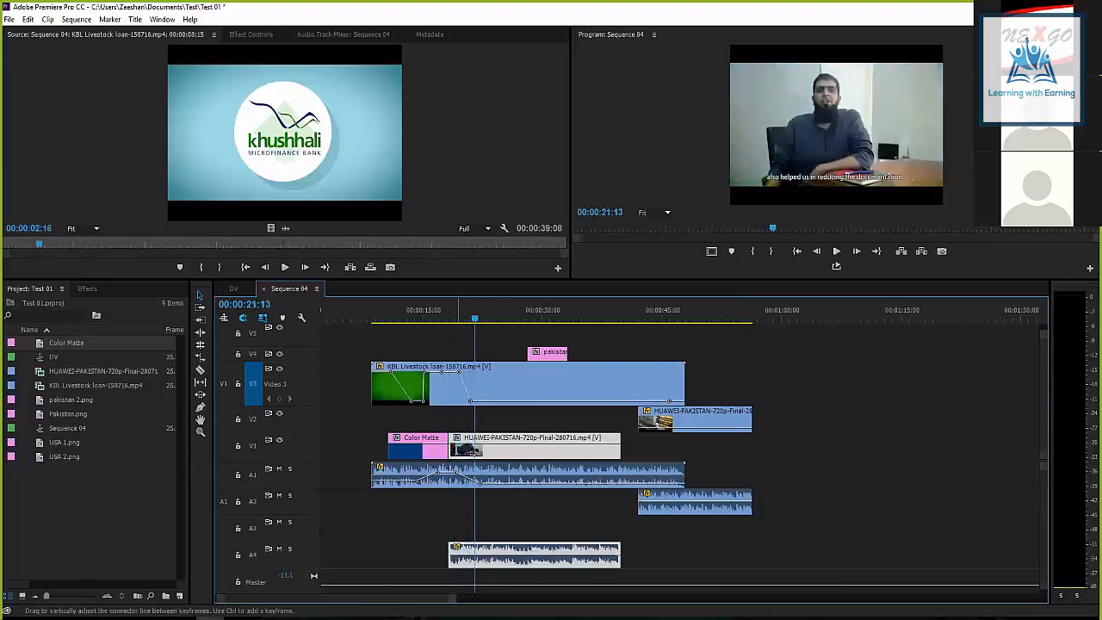
pyautogui.click(441, 315)
pyautogui.press('space')
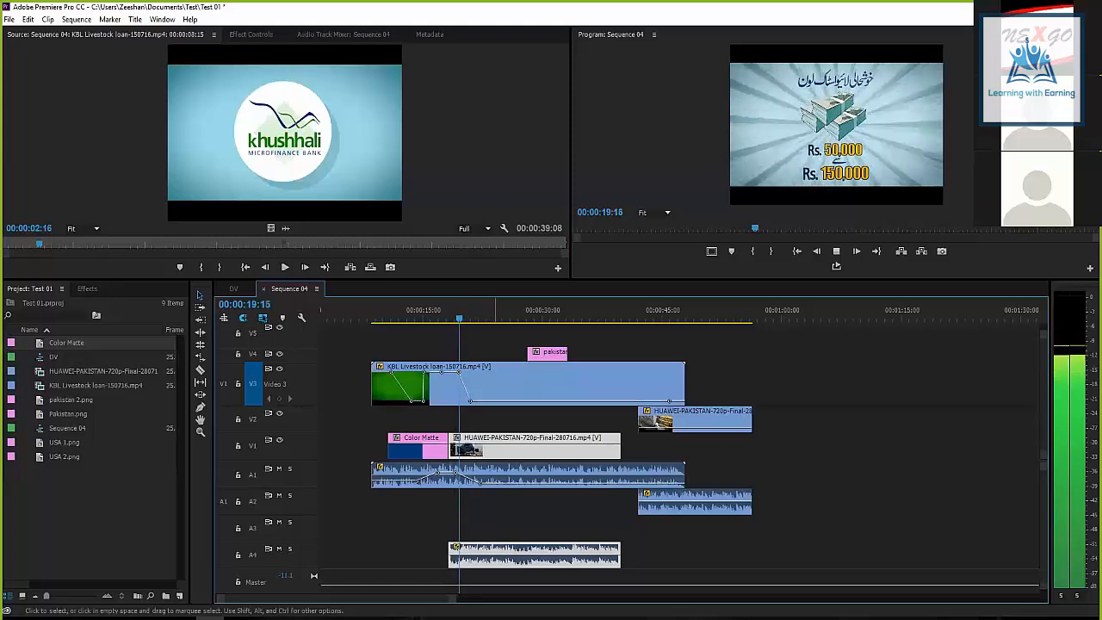
pyautogui.press('space')
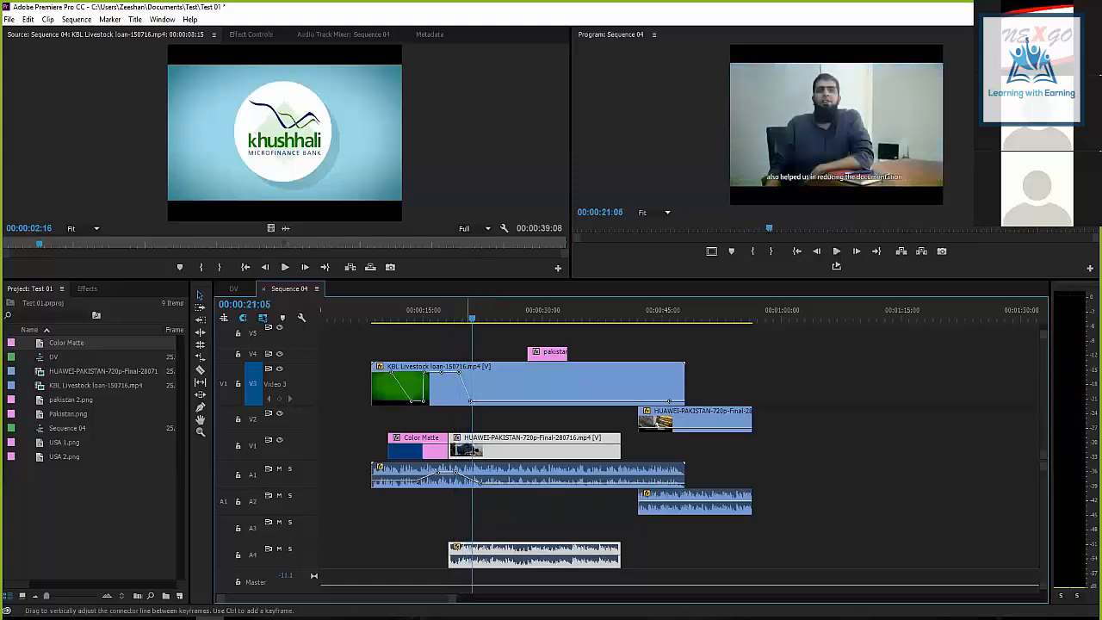
# Add a volume keyframe at the start of the HUAWEI-PAKISTAN audio on Audio 4 for a fade-in, and inspect the resulting volume ramp.
pyautogui.keyDown('ctrl'); pyautogui.click(454, 555); pyautogui.keyUp('ctrl')
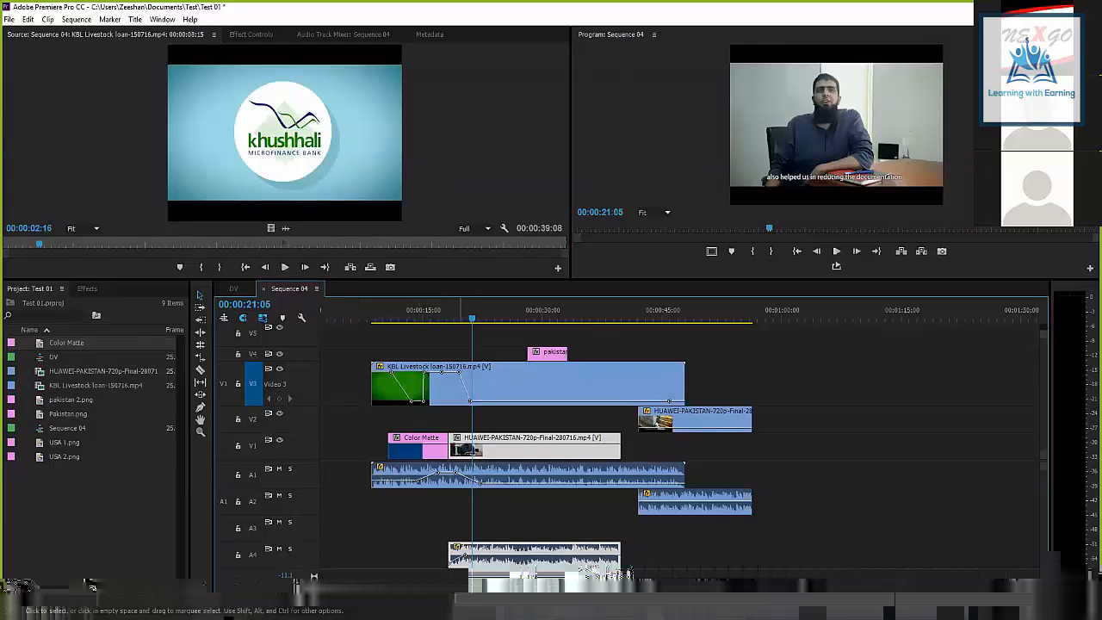
pyautogui.press('Up')
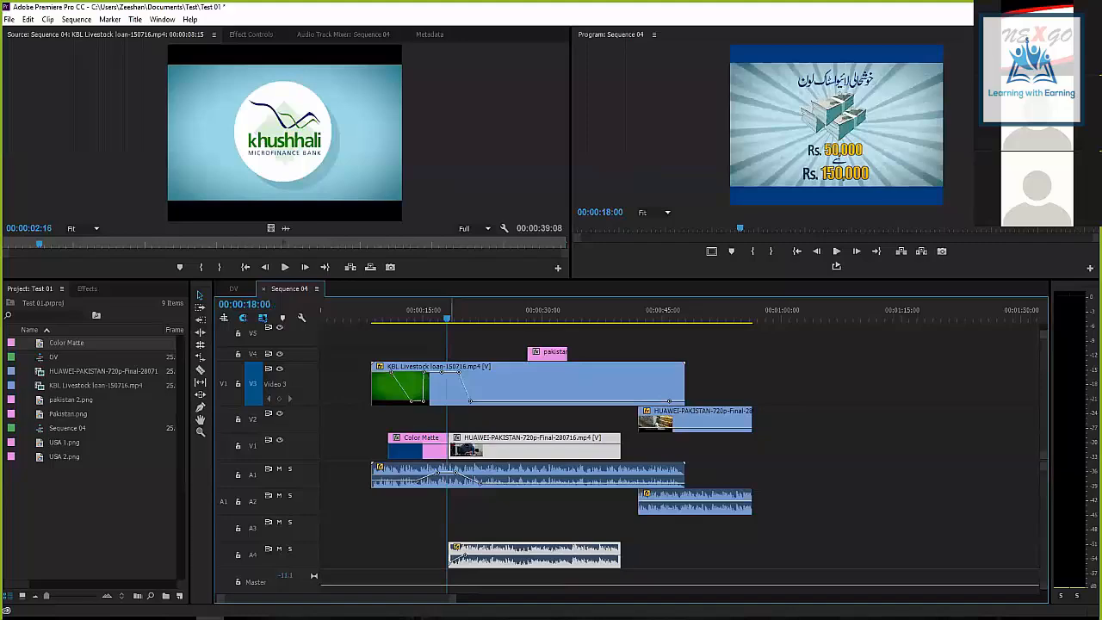
pyautogui.press('Right')
pyautogui.press('Right')
pyautogui.press('=')
pyautogui.press('=')
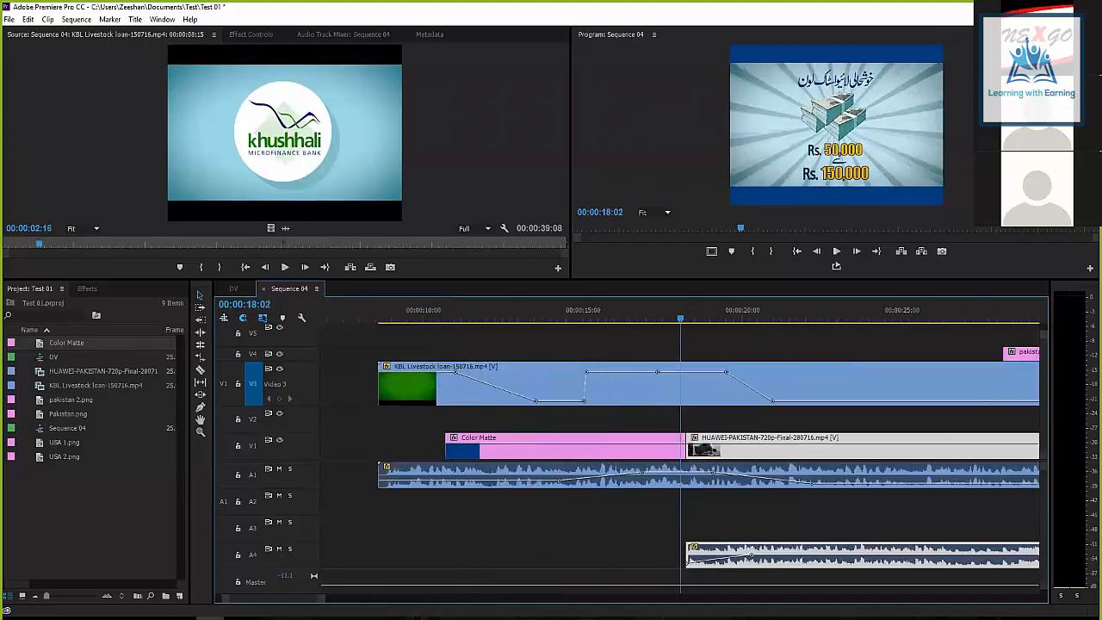
pyautogui.press('-')
pyautogui.press('-')
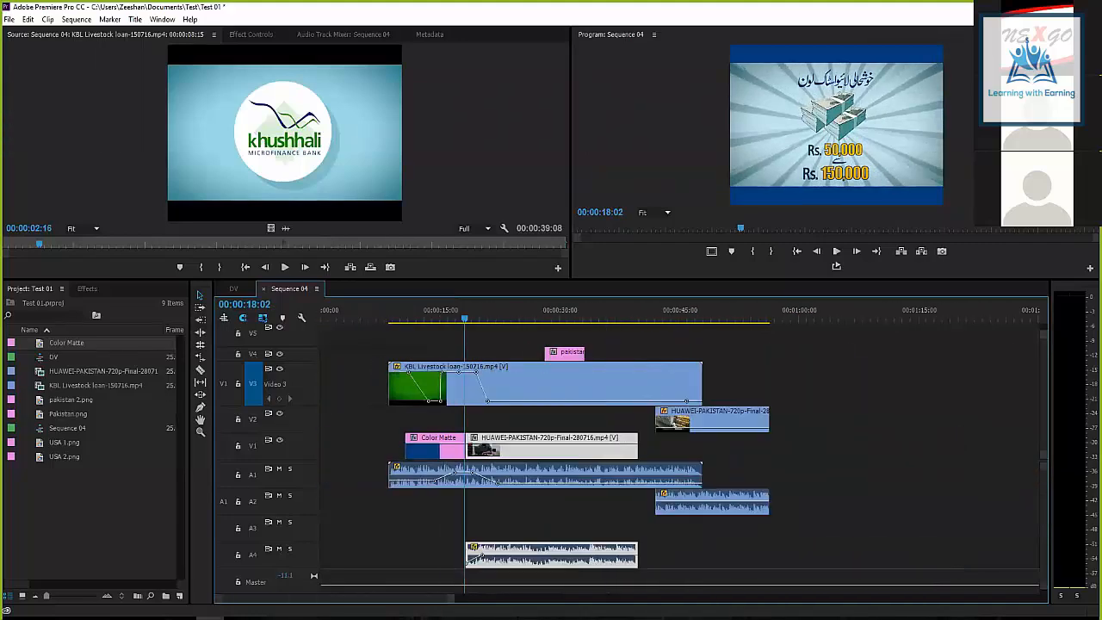
pyautogui.press('=')
pyautogui.press('=')
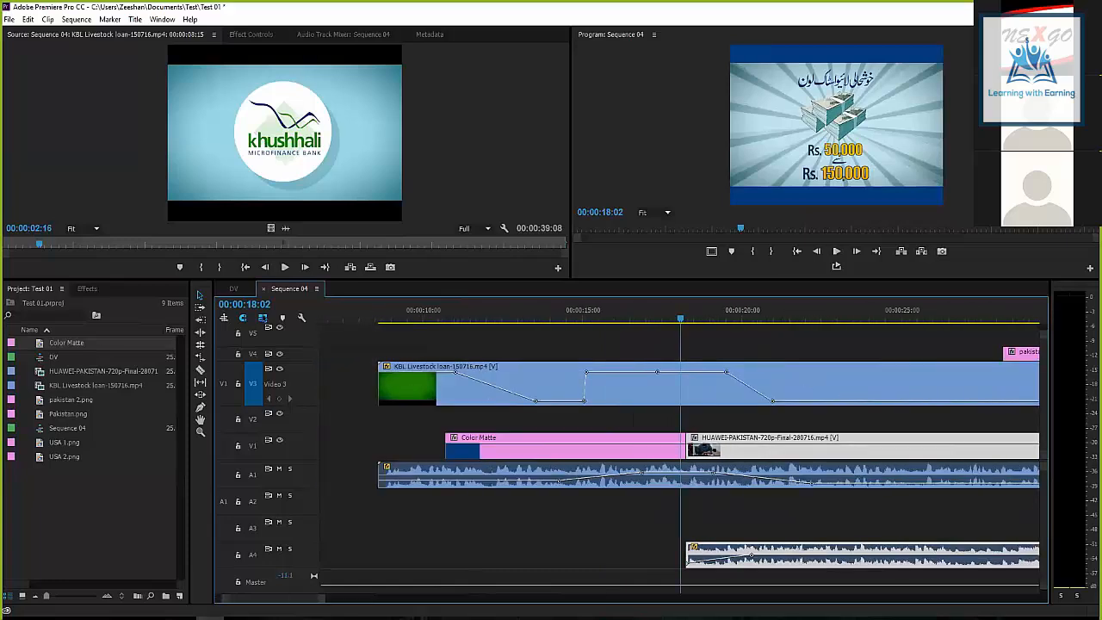
# Step frame by frame from 00:00:18:02 to 00:00:18:24 across the start of the Video 1 HUAWEI-PAKISTAN clip to examine picture and sound.
pyautogui.press('Right')
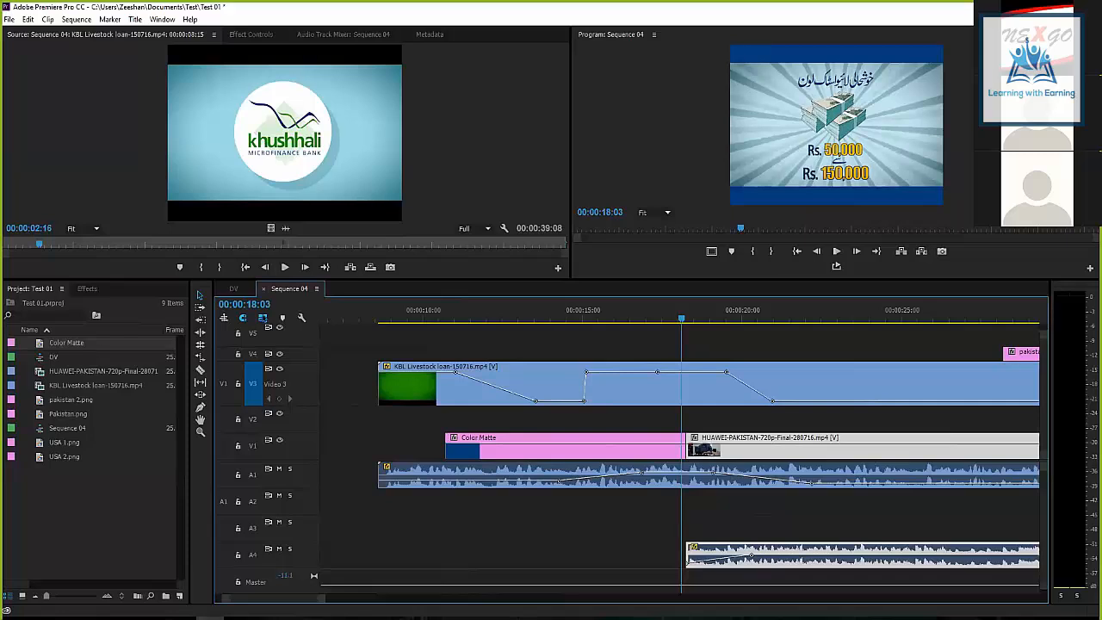
pyautogui.press('Right')
pyautogui.press('Right')
pyautogui.press('Right')
pyautogui.press('Right')
pyautogui.press('Right')
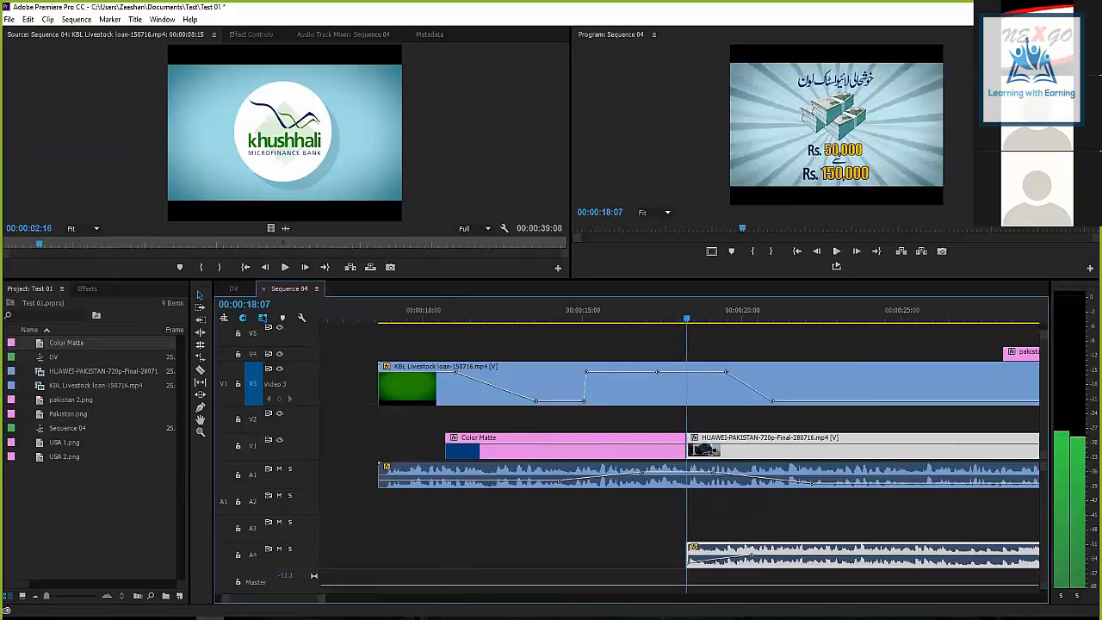
pyautogui.press('Right')
pyautogui.press('Right')
pyautogui.press('Right')
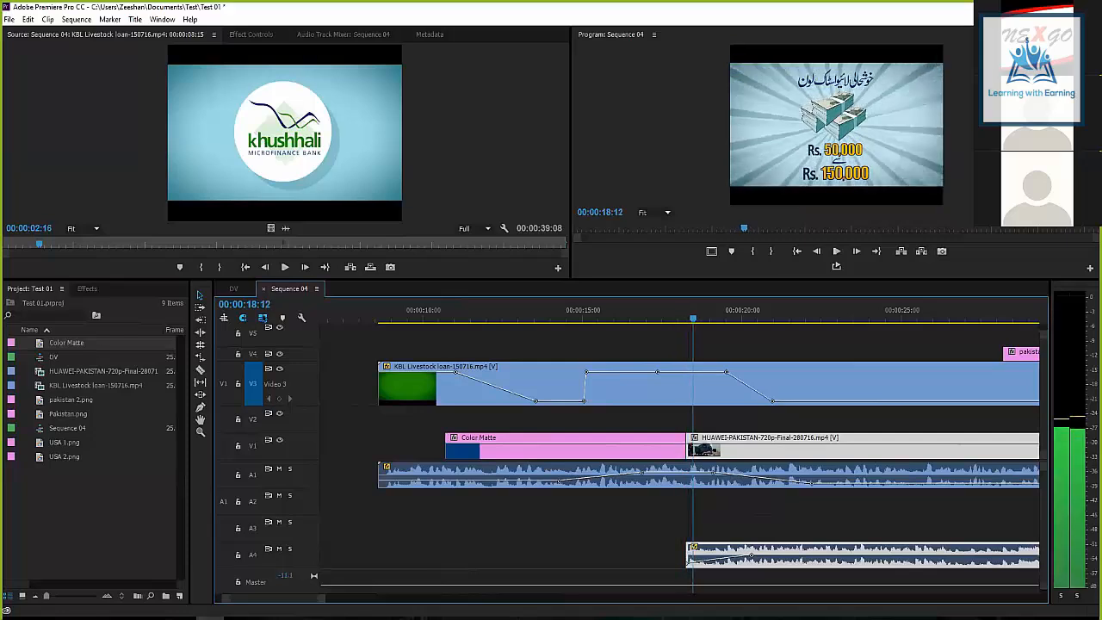
pyautogui.press('Right')
pyautogui.press('Right')
pyautogui.press('Right')
pyautogui.press('Right')
pyautogui.press('Right')
pyautogui.press('Right')
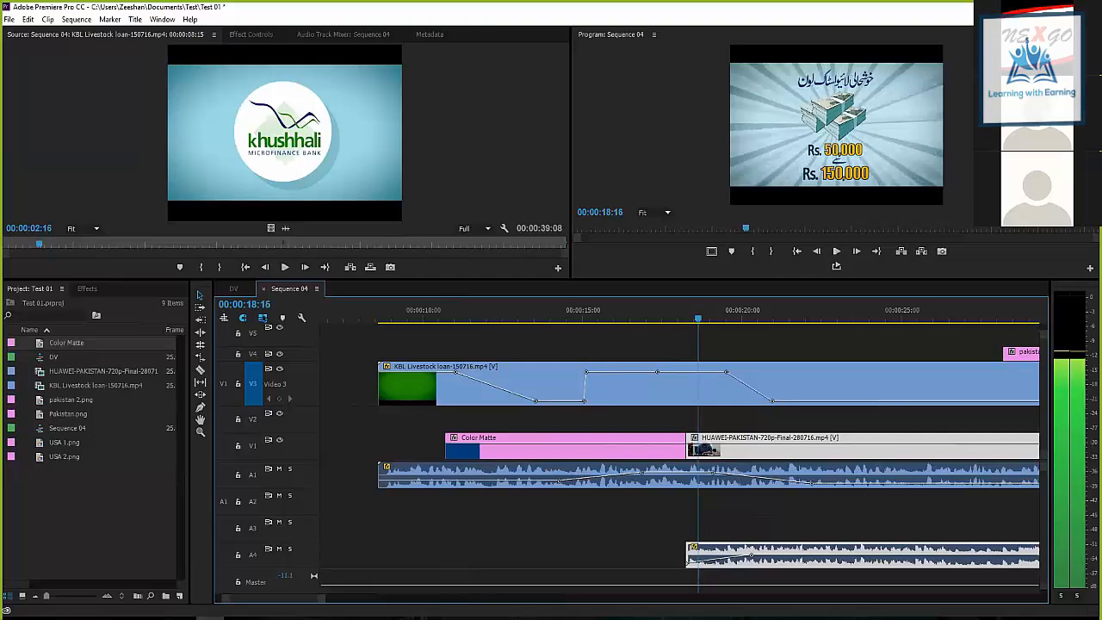
pyautogui.press('Right')
pyautogui.press('Right')
pyautogui.press('Right')
pyautogui.press('Right')
pyautogui.press('Right')
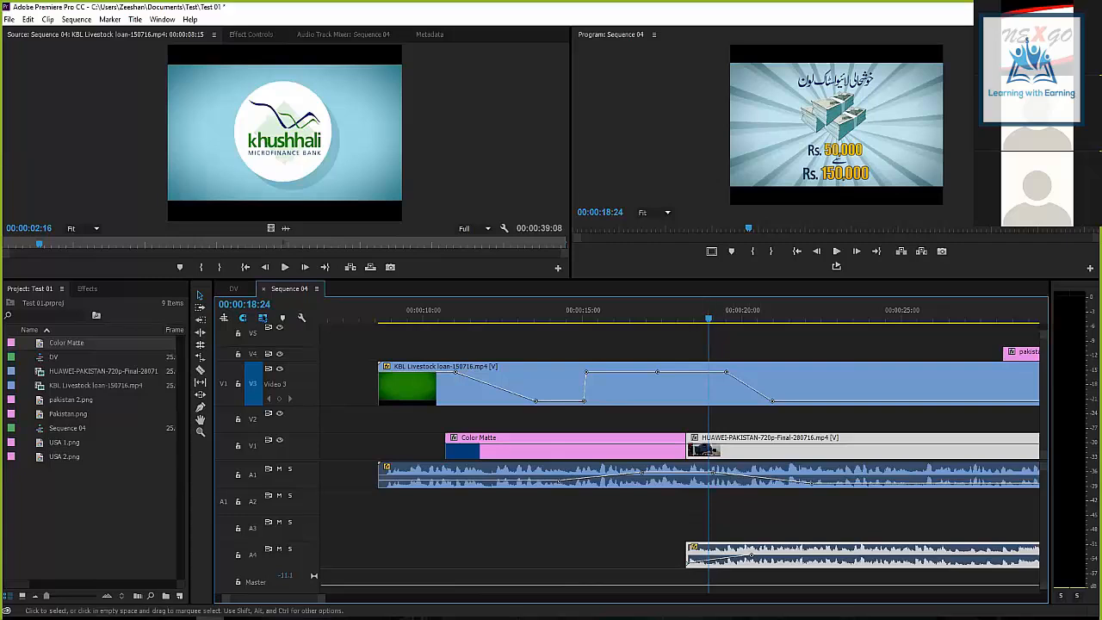
# Move the fade-in's end keyframe on the Audio 4 HUAWEI-PAKISTAN clip to about 00:00:22 and raise its volume.
pyautogui.hscroll(3, 681, 448)
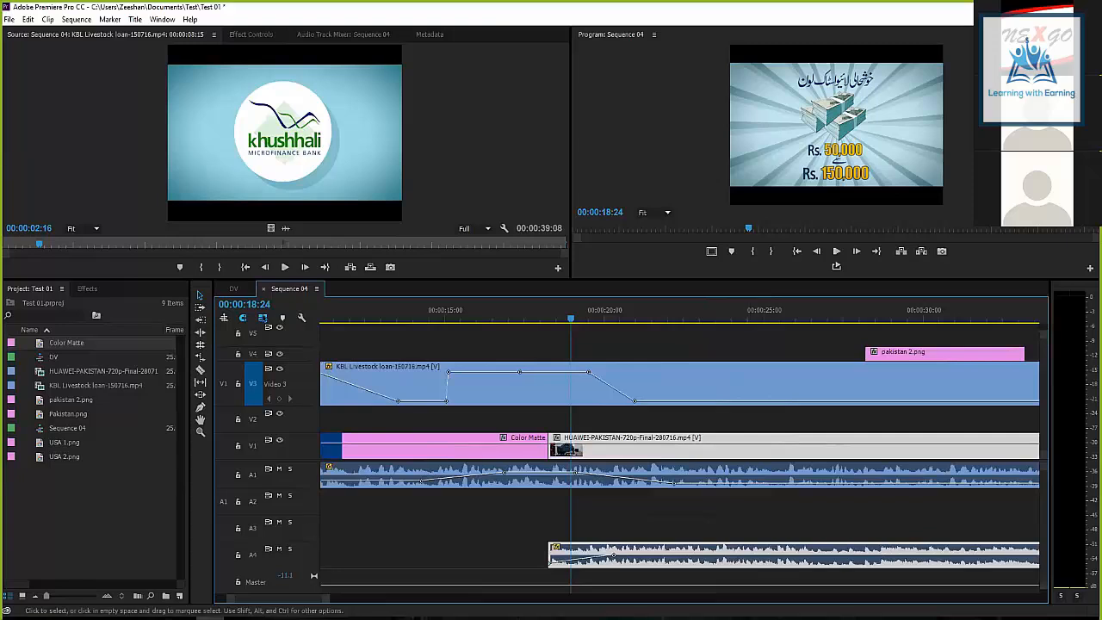
pyautogui.moveTo(613, 556); pyautogui.dragTo(659, 548)
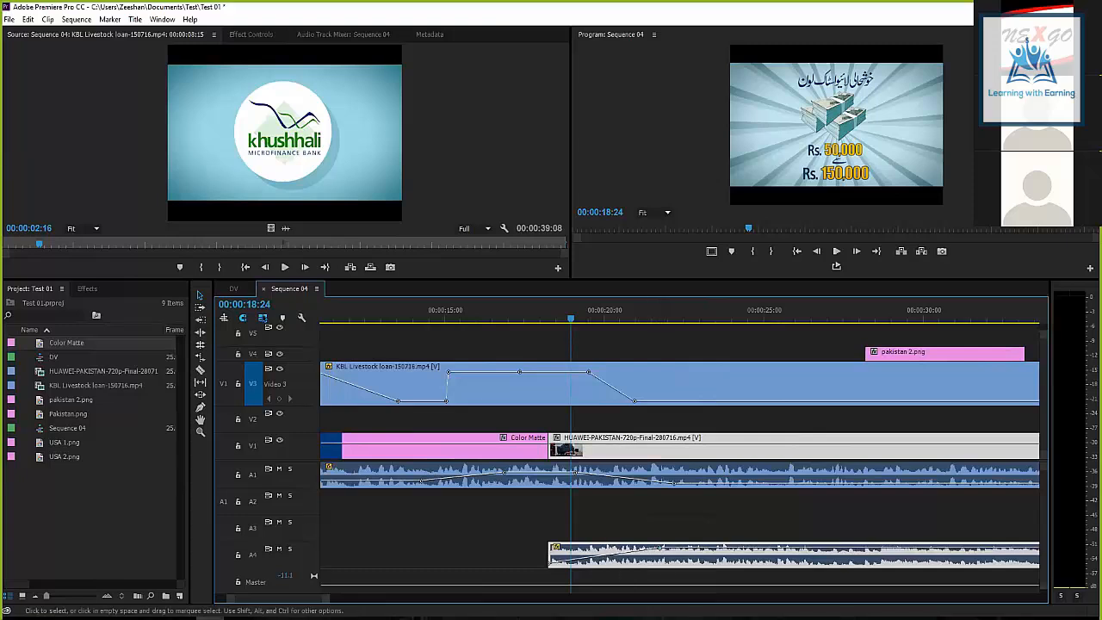
pyautogui.press('-')
pyautogui.press('-')
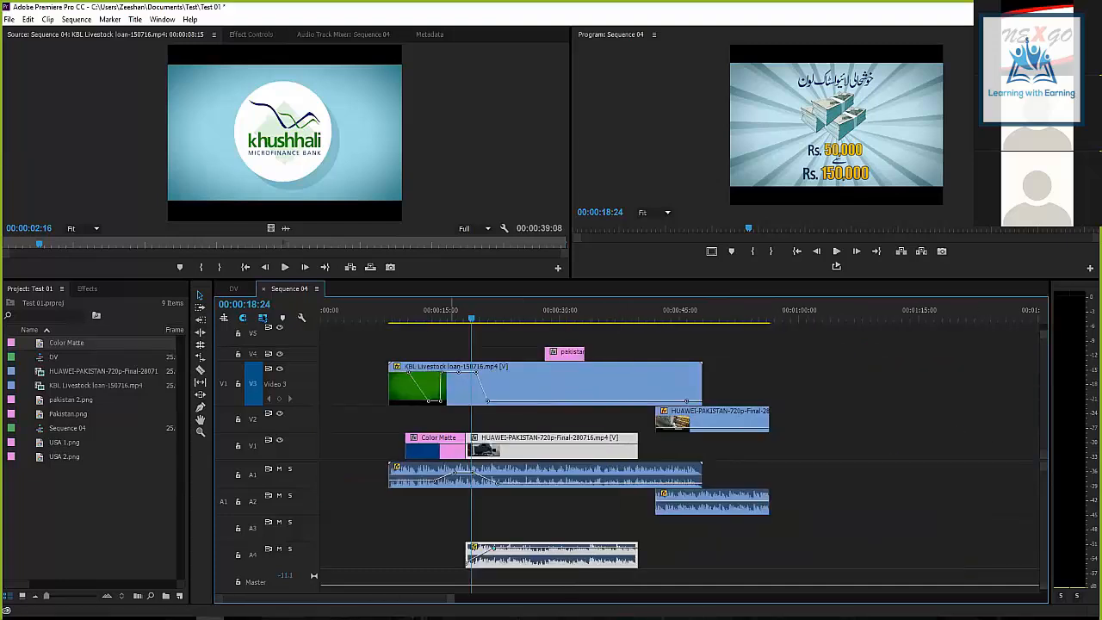
# Play Sequence 04 from 00:00:08:10 and raise the Master level to -2.7 dB in the Audio Track Mixer.
pyautogui.moveTo(451, 309); pyautogui.dragTo(387, 309)
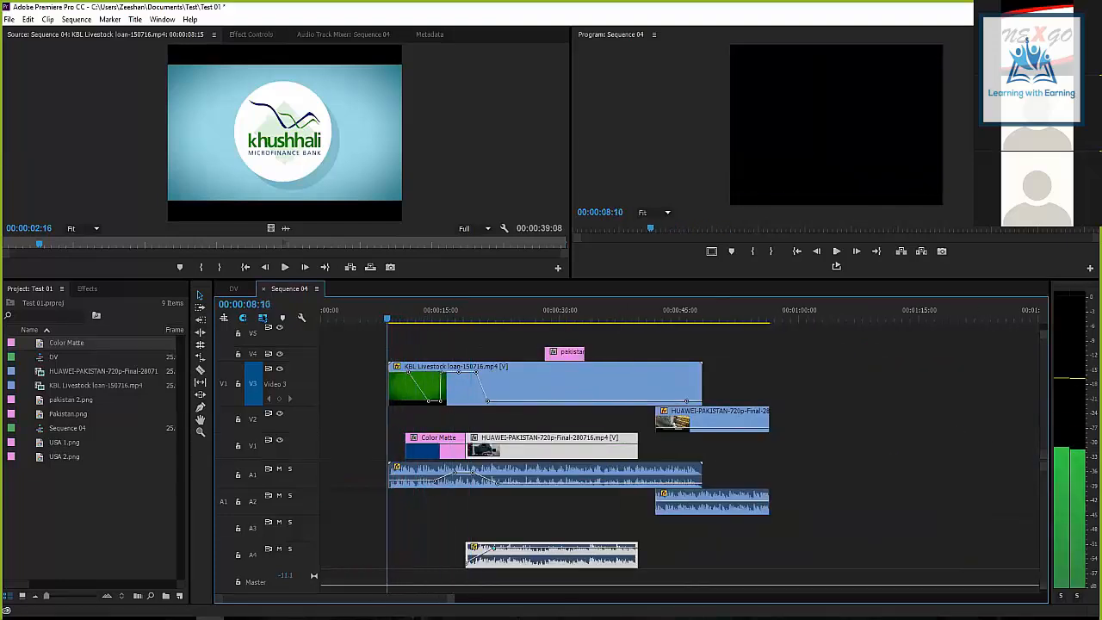
pyautogui.press('space')
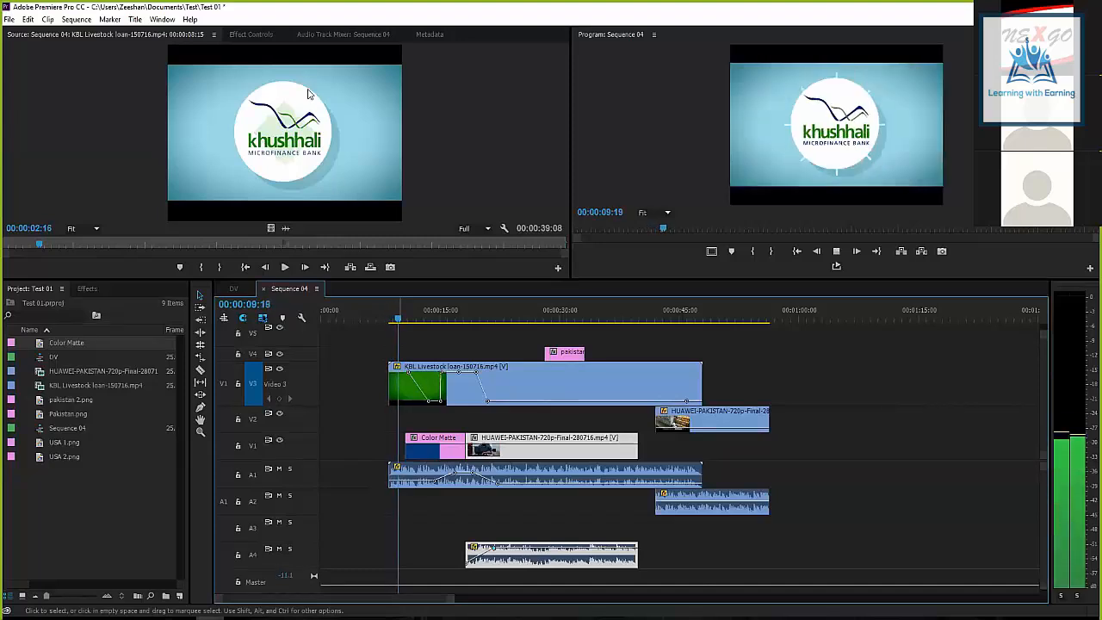
pyautogui.click(326, 34)
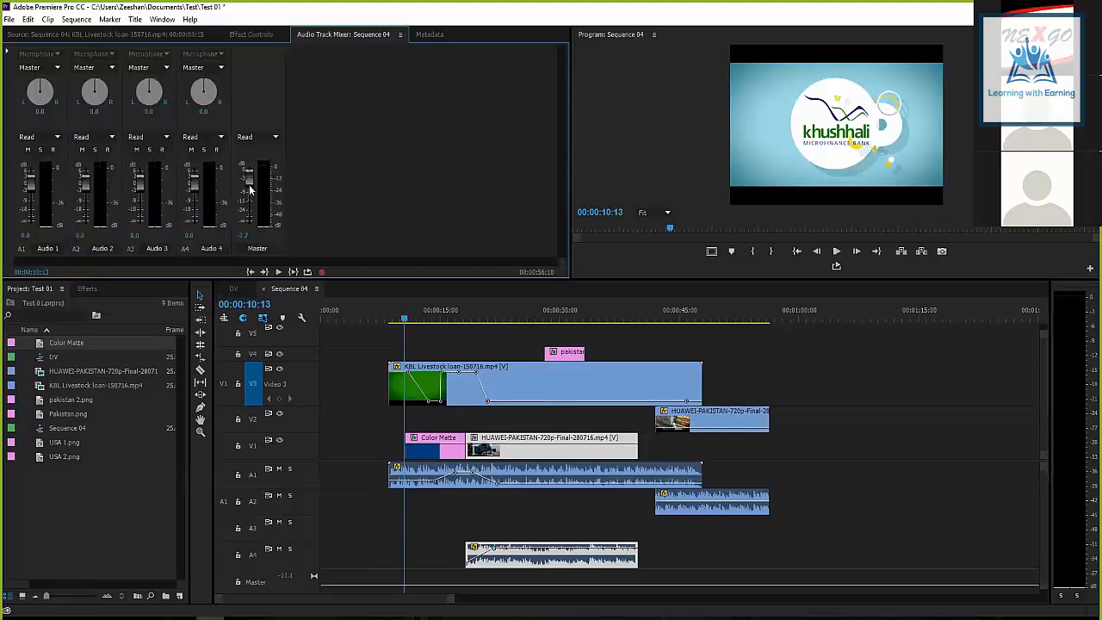
# Replay from the start of the KBL Livestock loan clip into the HUAWEI-PAKISTAN clip to check the track levels.
pyautogui.press('Up')
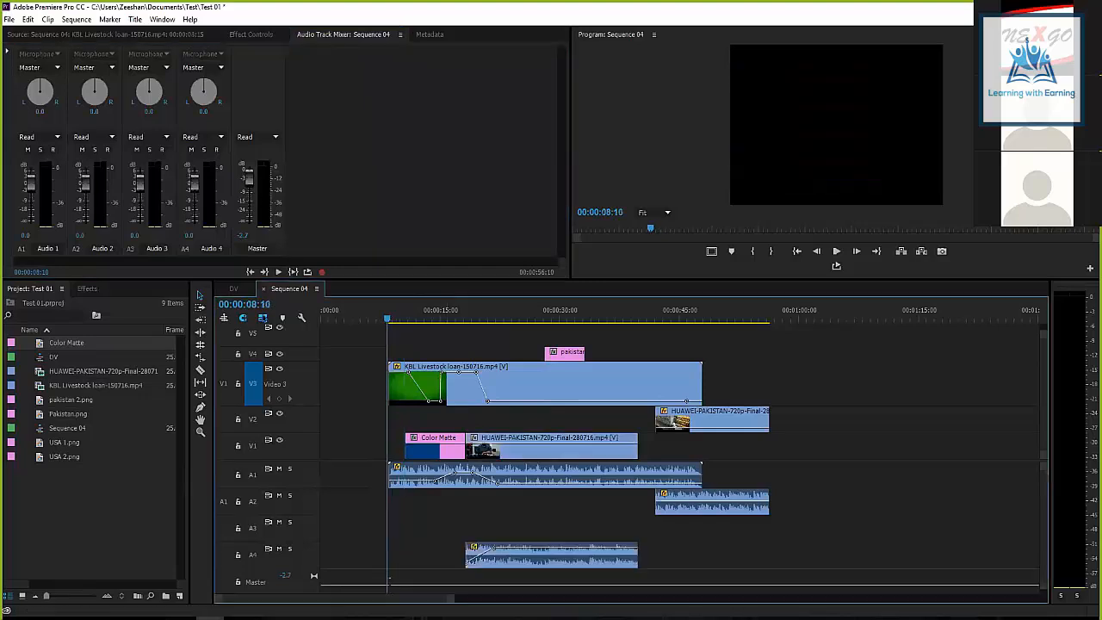
pyautogui.press('space')
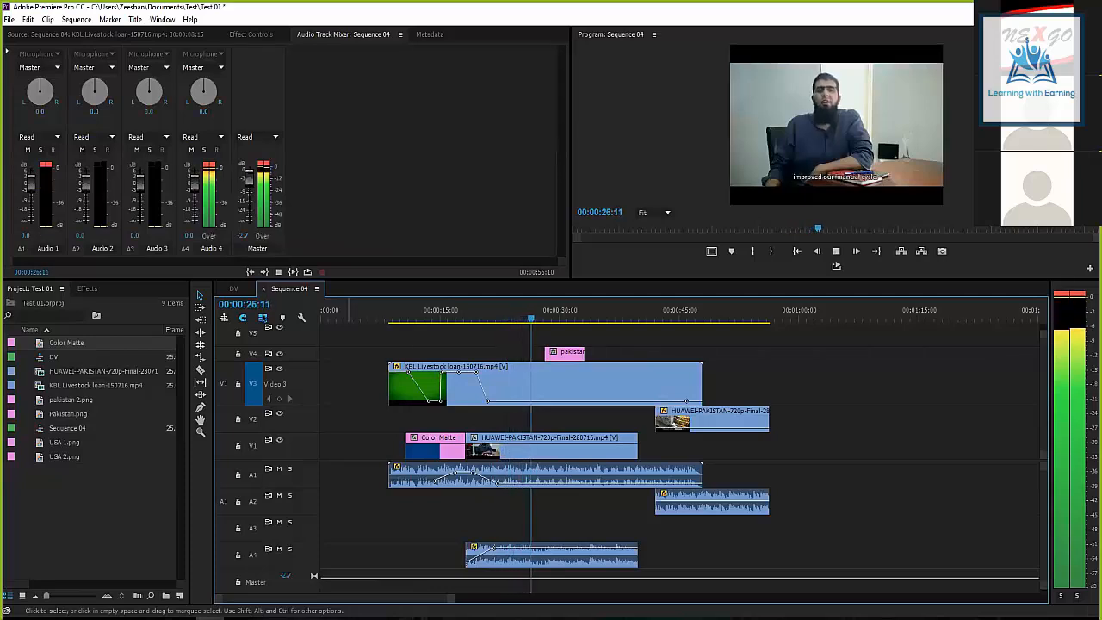
pyautogui.press('space')
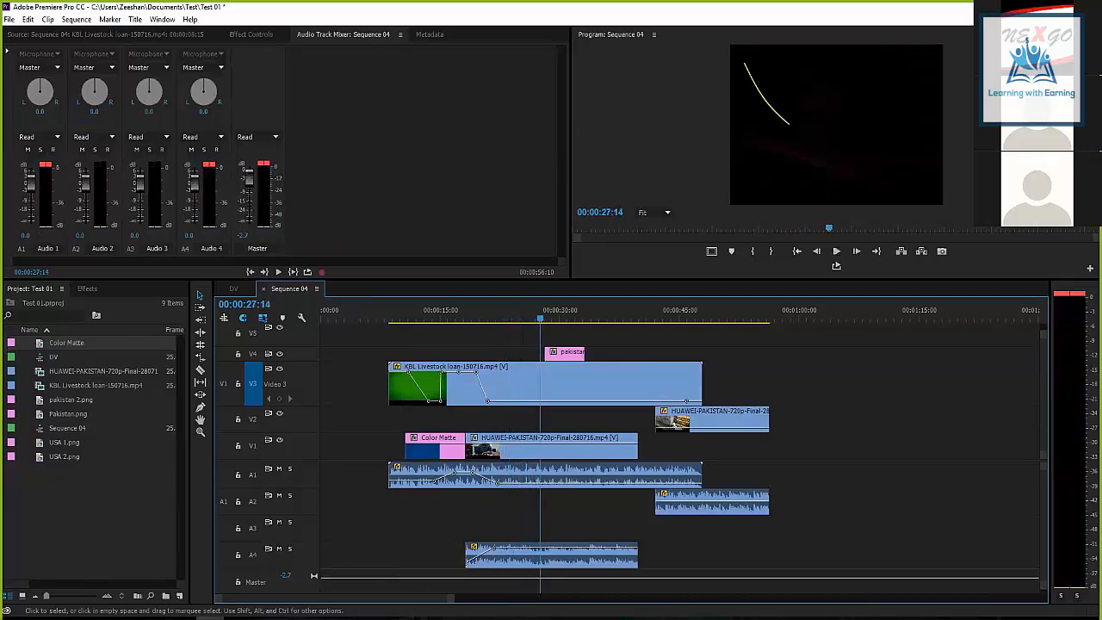
# Play the KBL Livestock loan clip from 00:00:09:11 and lower its Audio 1 volume around the fade into the Color Matte.
pyautogui.moveTo(406, 319)
pyautogui.mouseDown()
pyautogui.moveTo(445, 319)
pyautogui.moveTo(396, 319)
pyautogui.mouseUp()
pyautogui.click(448, 379)
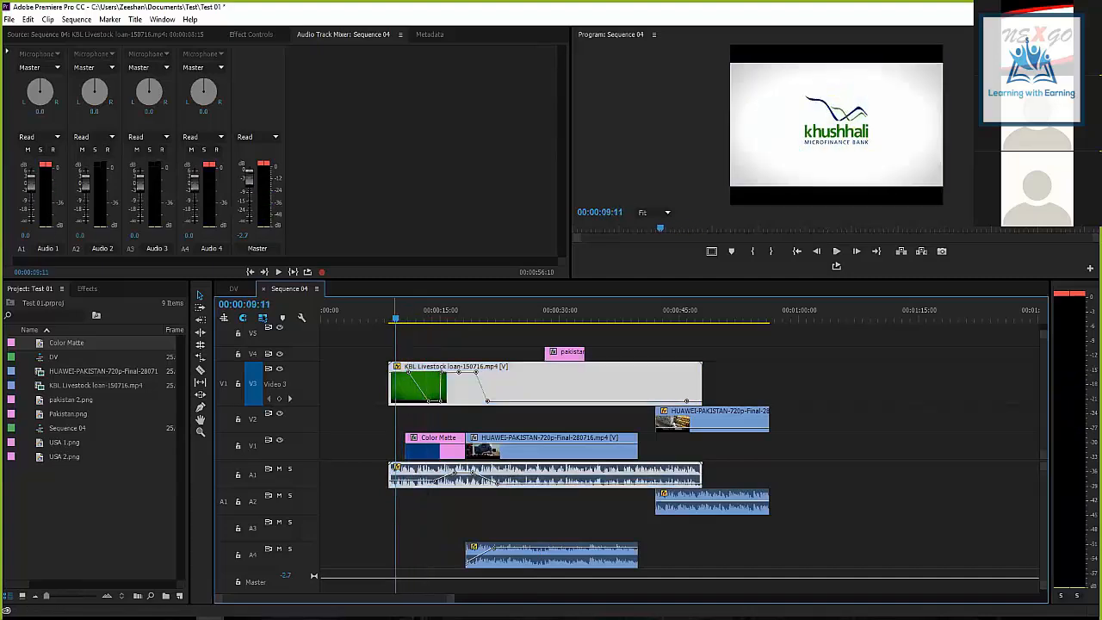
pyautogui.press('space')
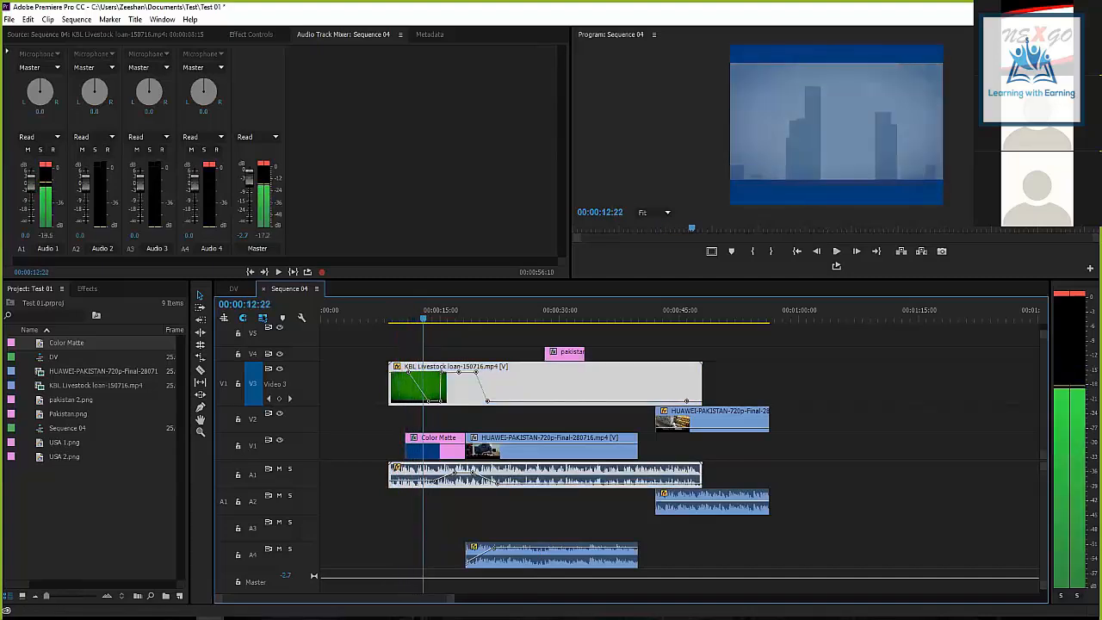
pyautogui.press('space')
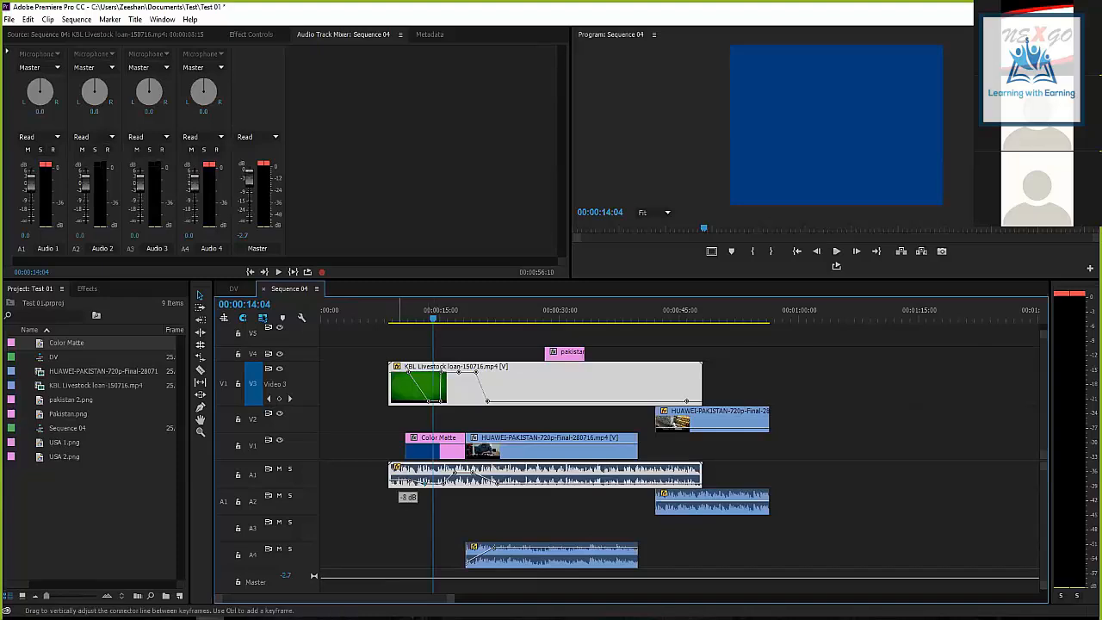
# Replay the KBL Livestock loan clip's fade into and out of the Color Matte to compare its volume dip with the picture.
pyautogui.click(385, 317)
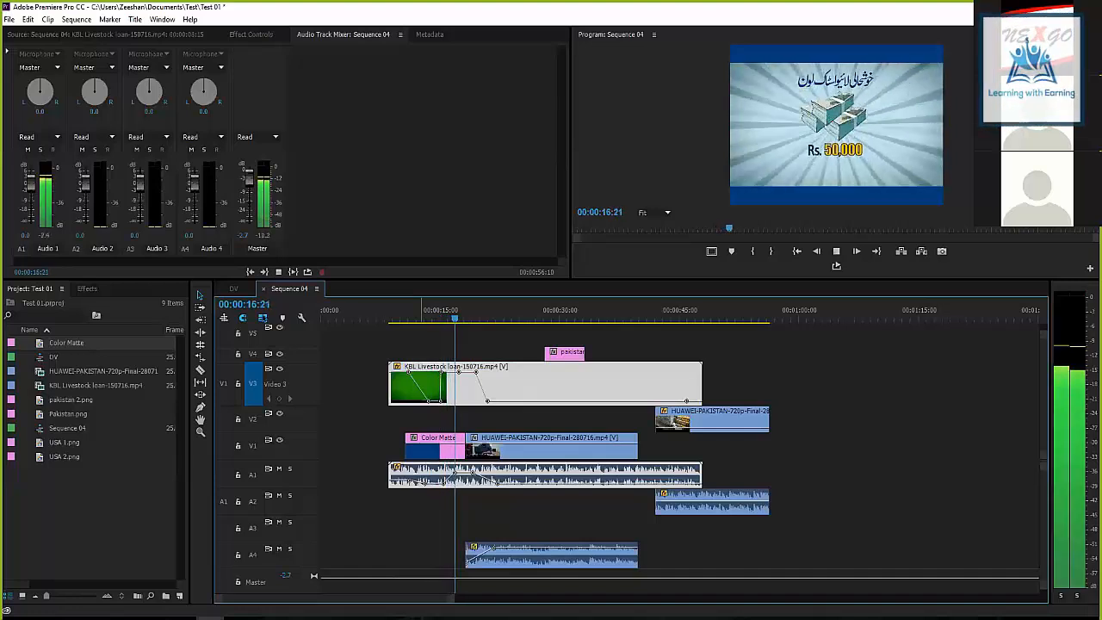
pyautogui.press('space')
pyautogui.click(439, 317)
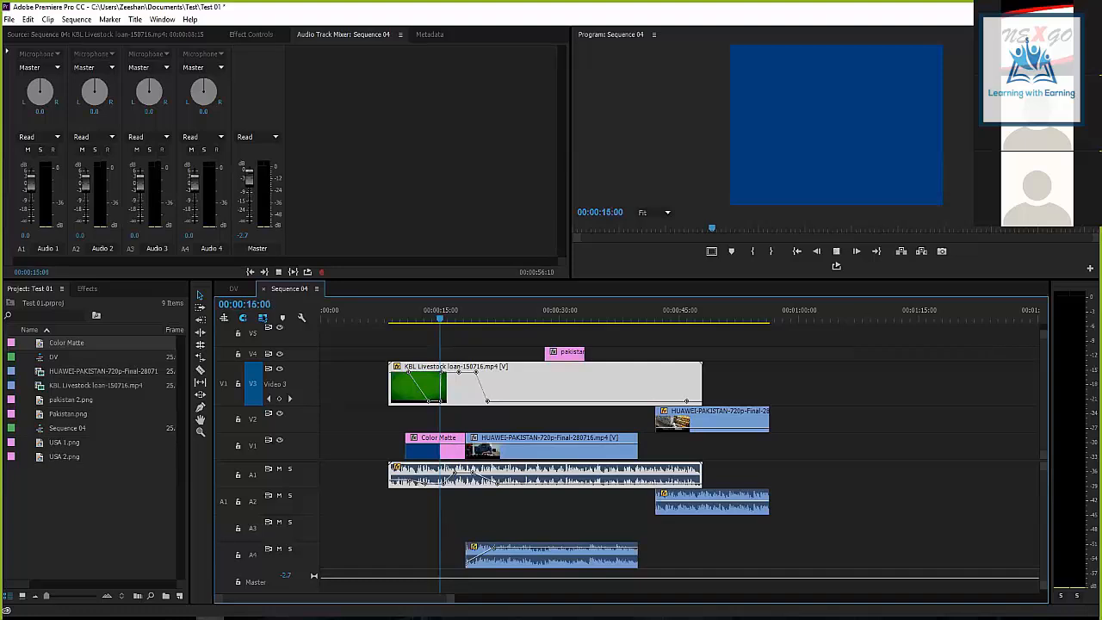
pyautogui.press('space')
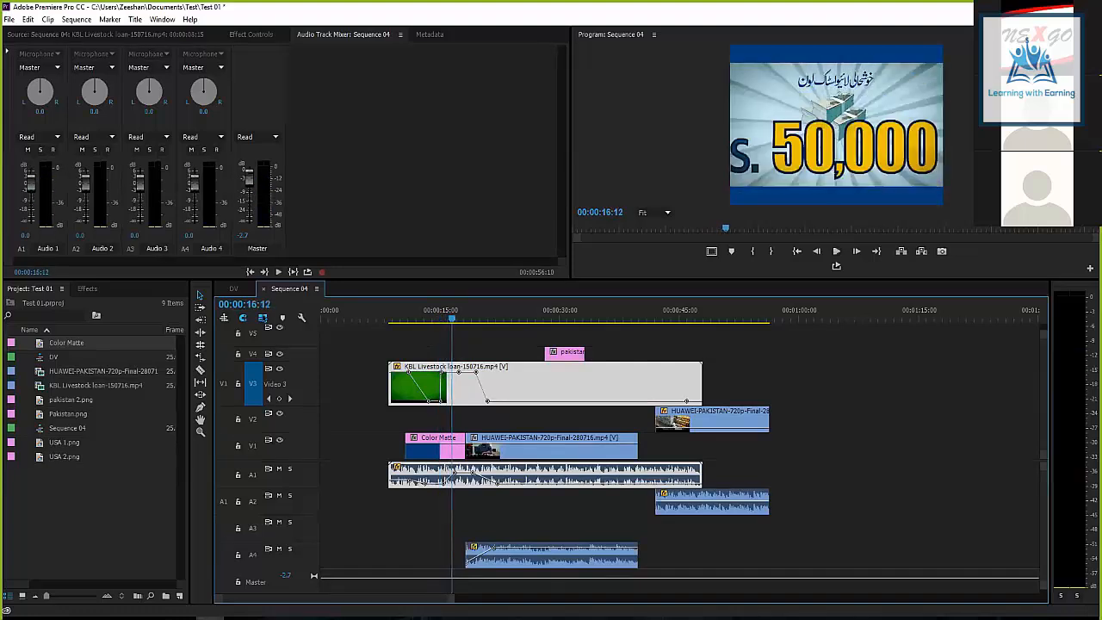
pyautogui.click(435, 317)
pyautogui.press('=')
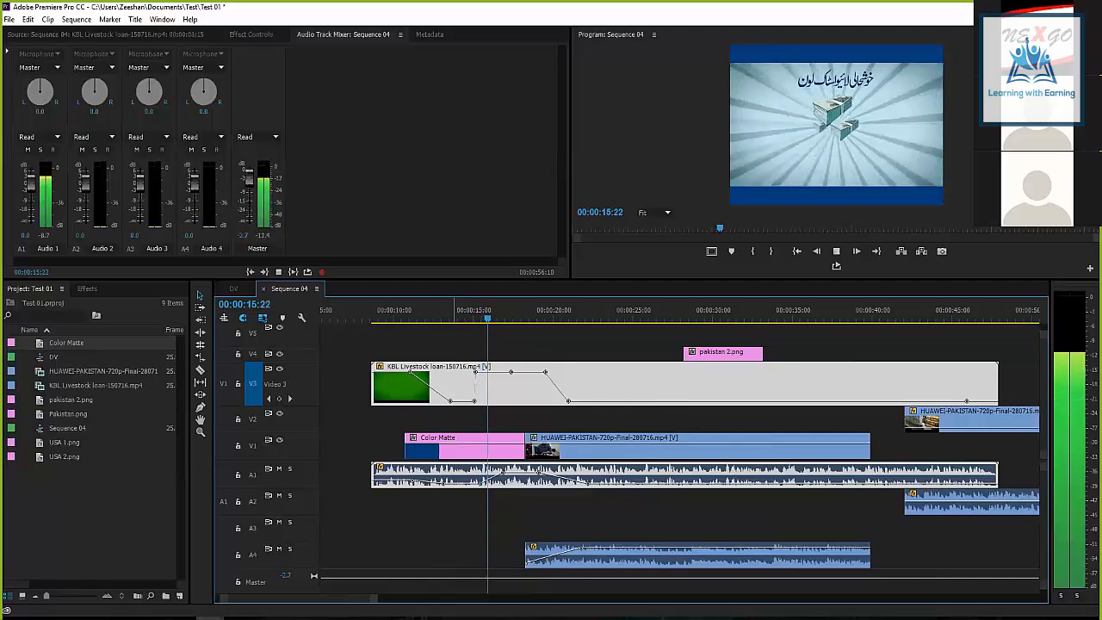
pyautogui.press('space')
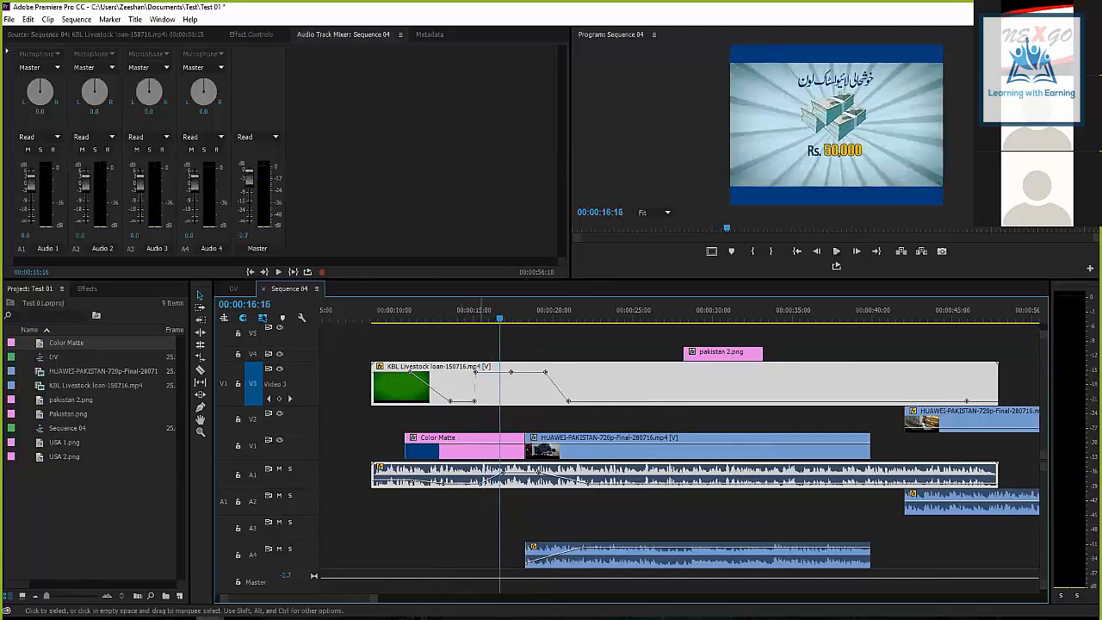
pyautogui.click(454, 312)
pyautogui.press('space')
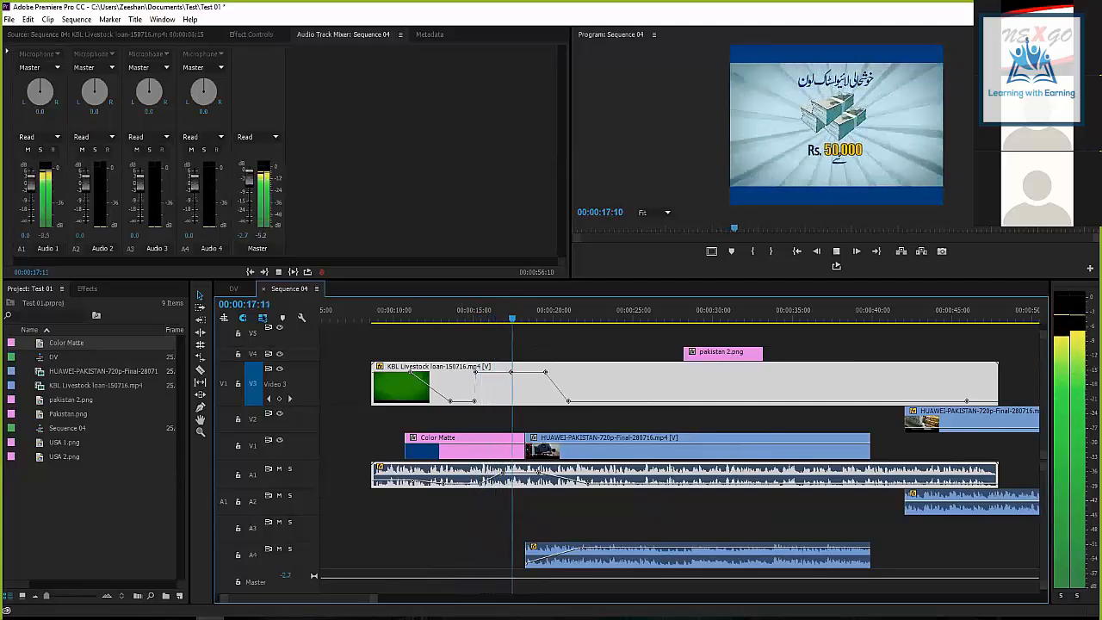
pyautogui.press('space')
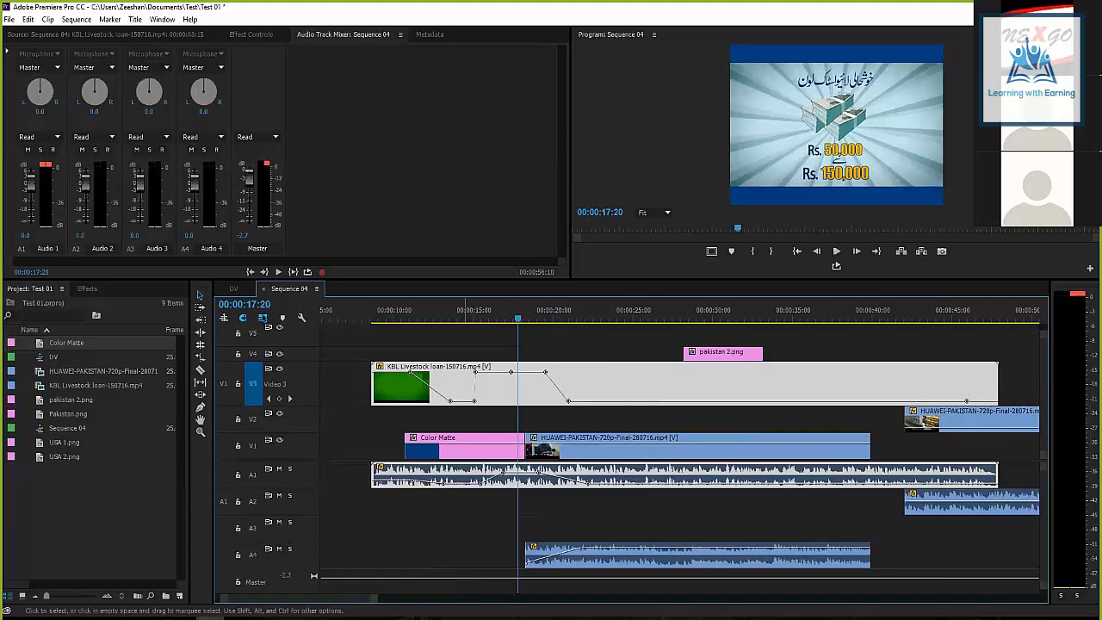
# Align the two low volume keyframes on Audio 1 with the Video 3 low-opacity keyframes at about 00:00:13:13 and 00:00:15:01.
pyautogui.click(469, 312)
pyautogui.press('=')
pyautogui.press('=')
pyautogui.press('=')
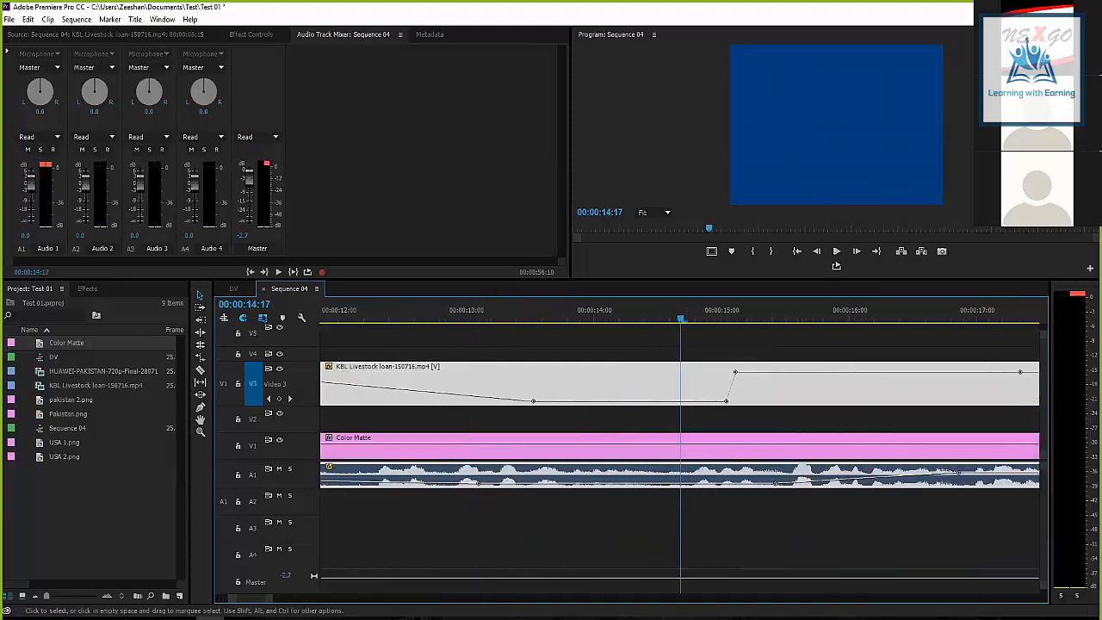
pyautogui.press('-')
pyautogui.press('-')
pyautogui.press('-')
pyautogui.press('-')
pyautogui.press('=')
pyautogui.press('=')
pyautogui.press('=')
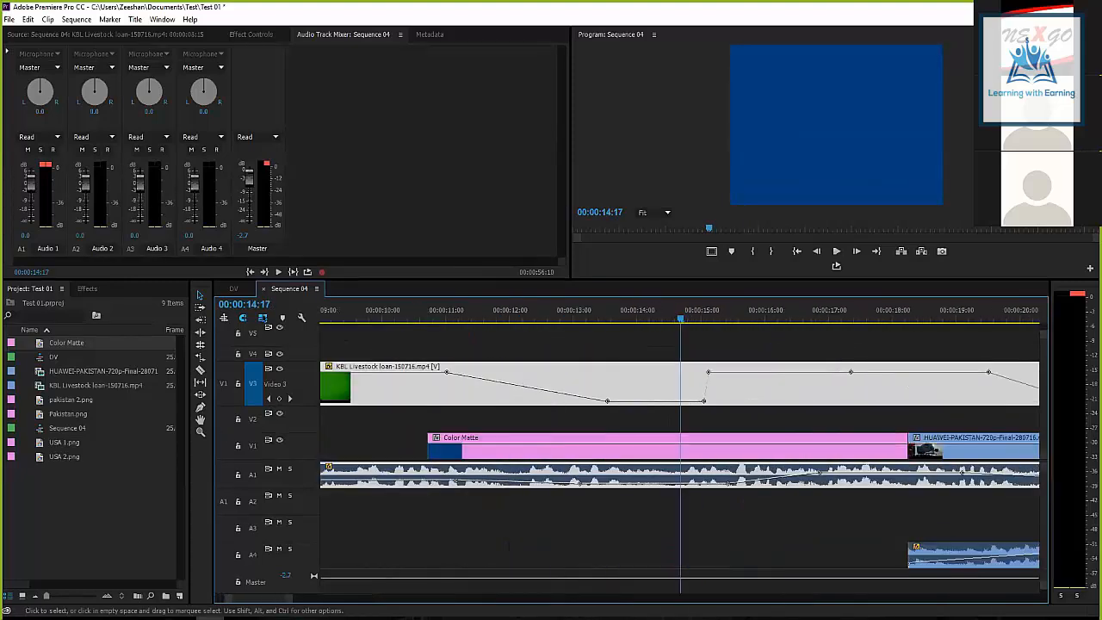
pyautogui.press('=')
pyautogui.press('=')
pyautogui.press('-')
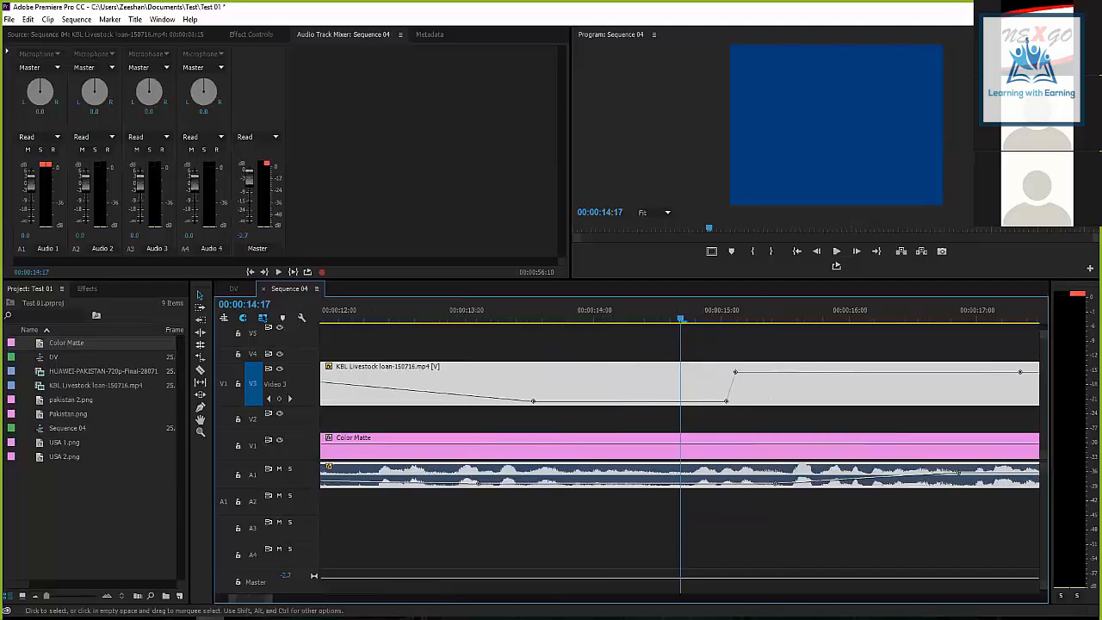
pyautogui.moveTo(478, 482); pyautogui.dragTo(534, 482)
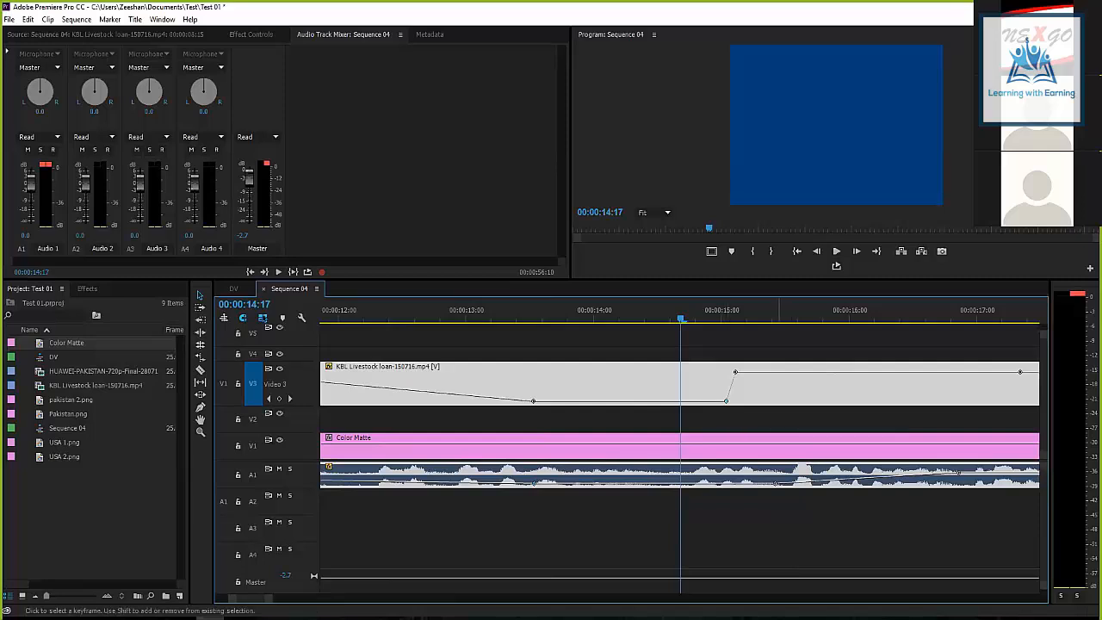
pyautogui.moveTo(776, 484); pyautogui.dragTo(728, 484)
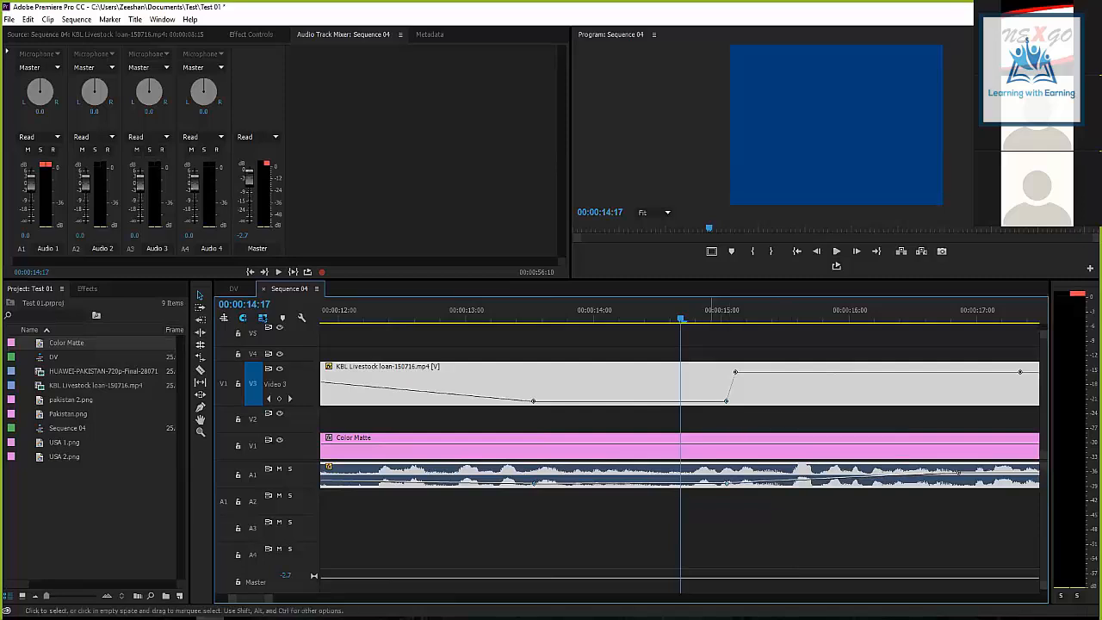
pyautogui.moveTo(713, 314); pyautogui.dragTo(727, 314)
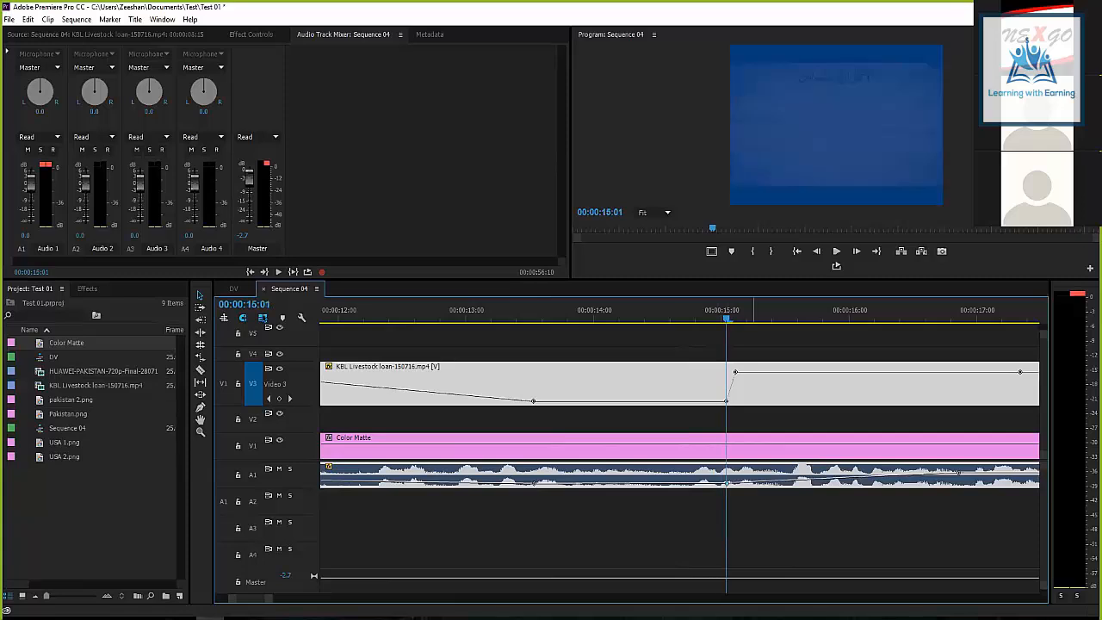
# Move the Video 3 full-opacity keyframe and the Audio 1 restored-volume keyframe after the dip together at about 00:00:15:15.
pyautogui.press('Right')
pyautogui.press('Right')
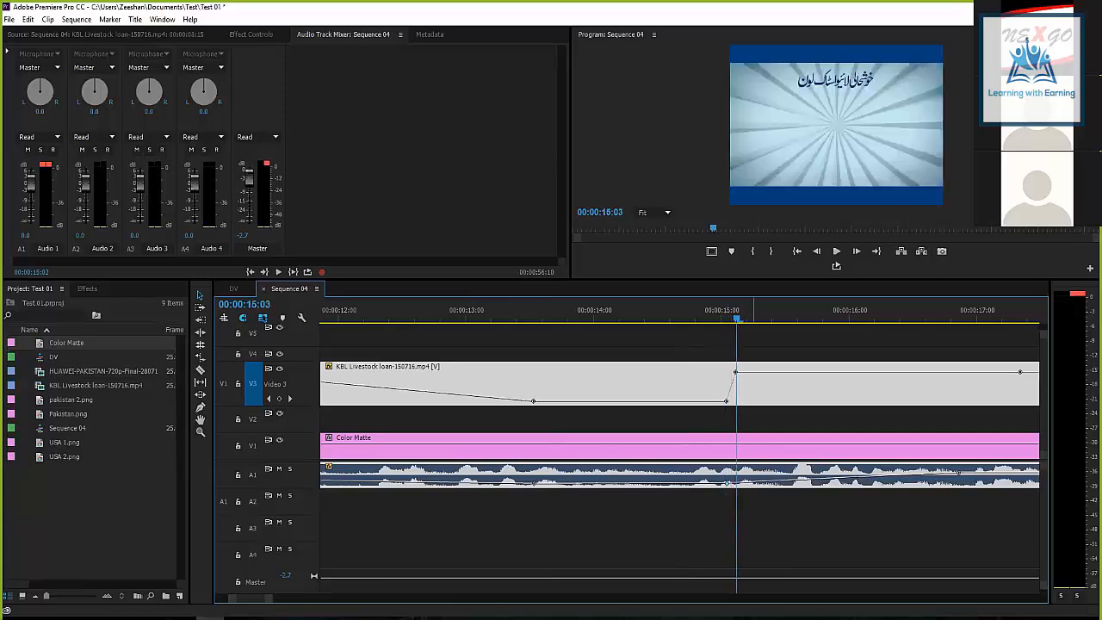
pyautogui.moveTo(735, 372); pyautogui.dragTo(755, 372)
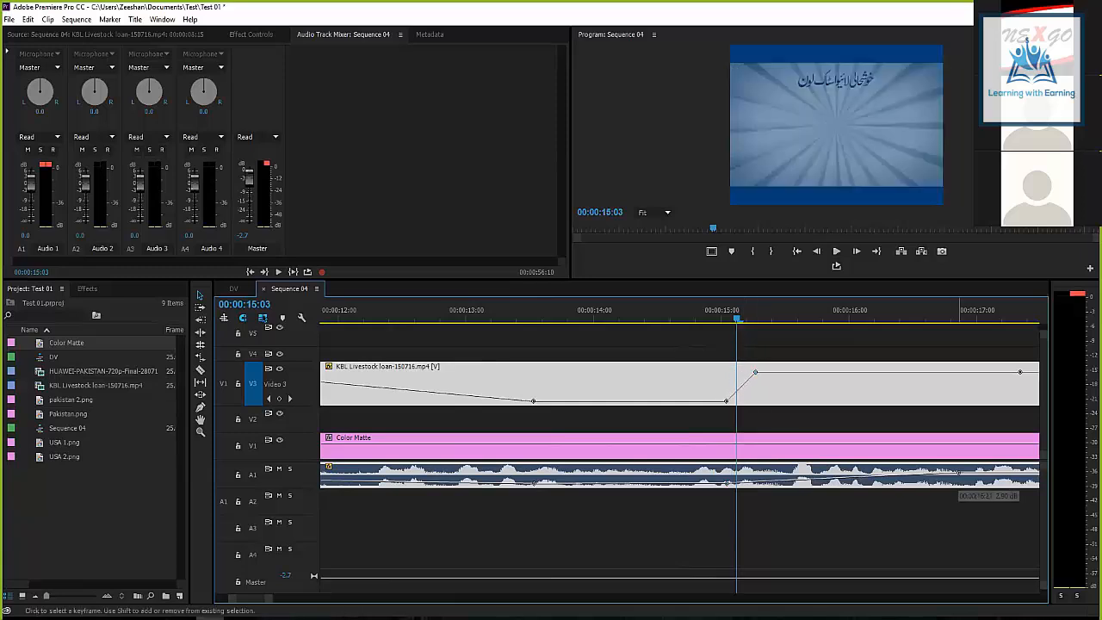
pyautogui.moveTo(960, 473); pyautogui.dragTo(792, 473)
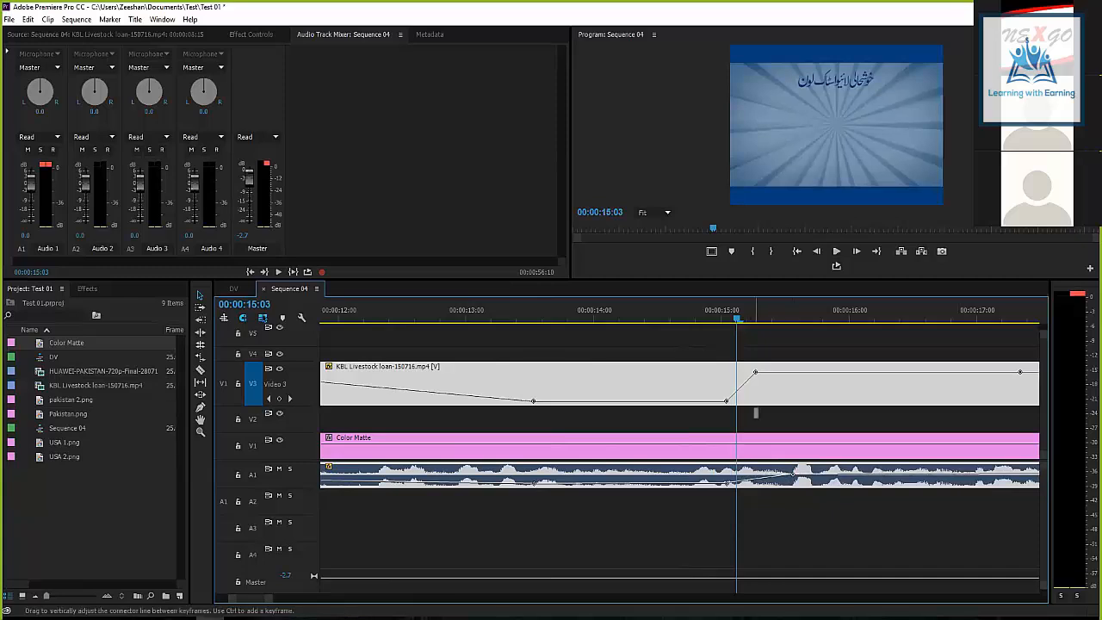
pyautogui.moveTo(755, 372); pyautogui.dragTo(795, 498)
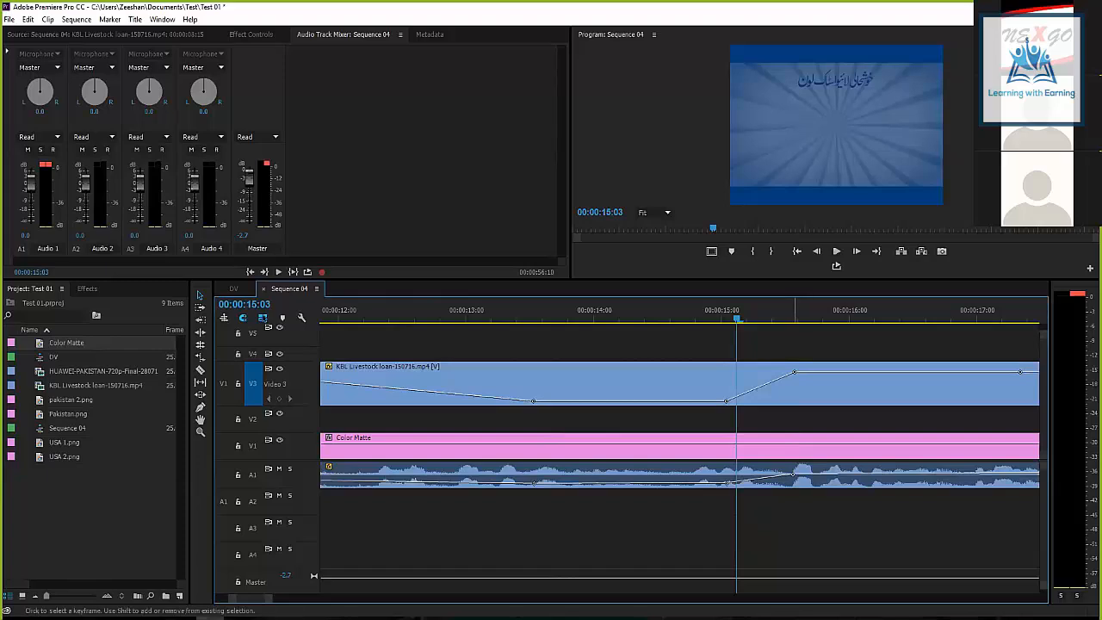
pyautogui.click(795, 372)
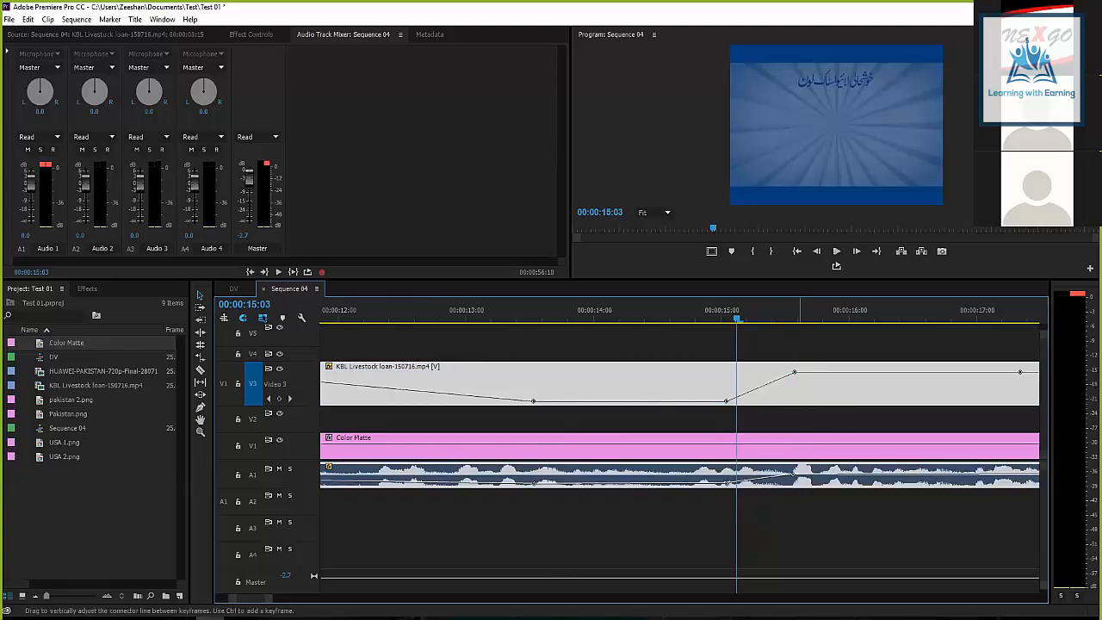
pyautogui.moveTo(792, 314); pyautogui.dragTo(799, 313)
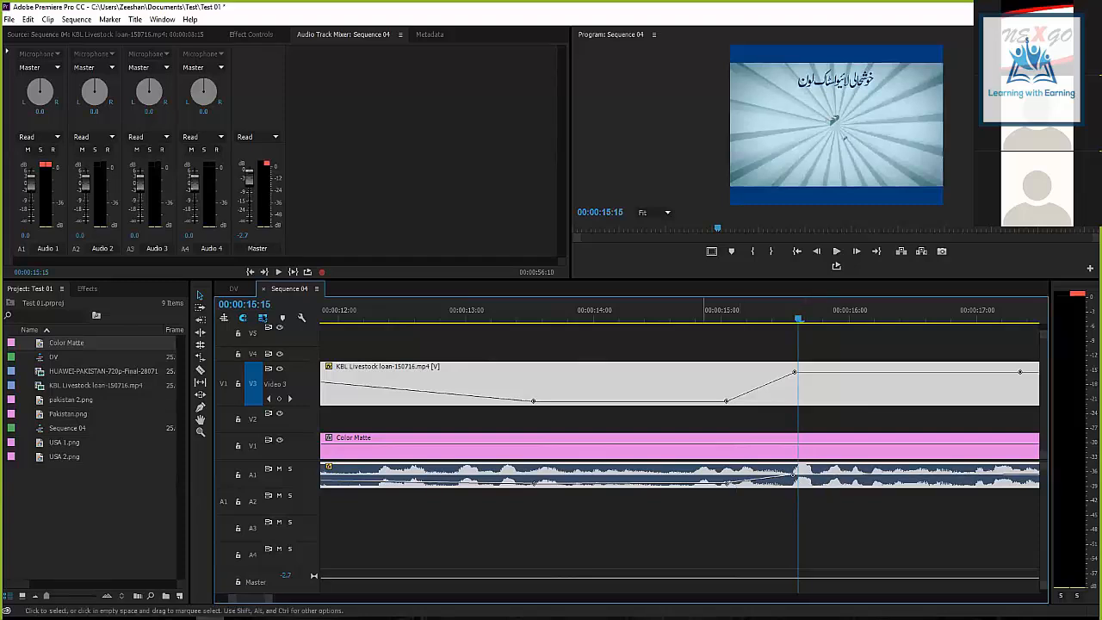
# Play the sequence from 00:00:08:13 through the Color Matte and HUAWEI-PAKISTAN fades to check that audio and picture match.
pyautogui.press('-')
pyautogui.press('-')
pyautogui.click(485, 312)
pyautogui.press('space')
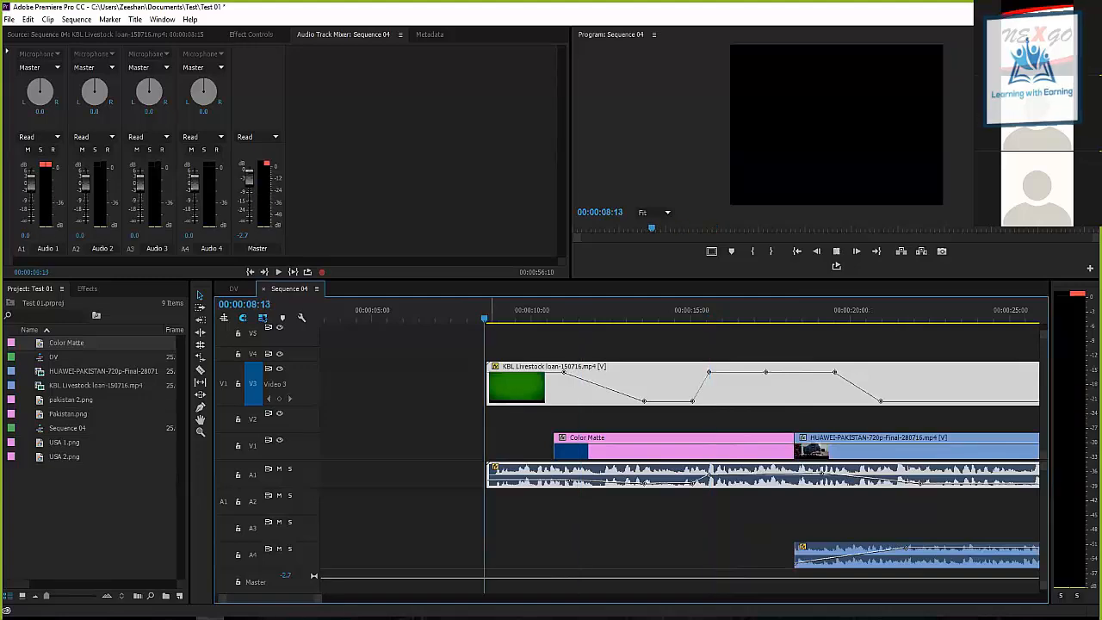
pyautogui.press('-')
pyautogui.scroll(-4, 680, 457)
pyautogui.scroll(4, 680, 457)
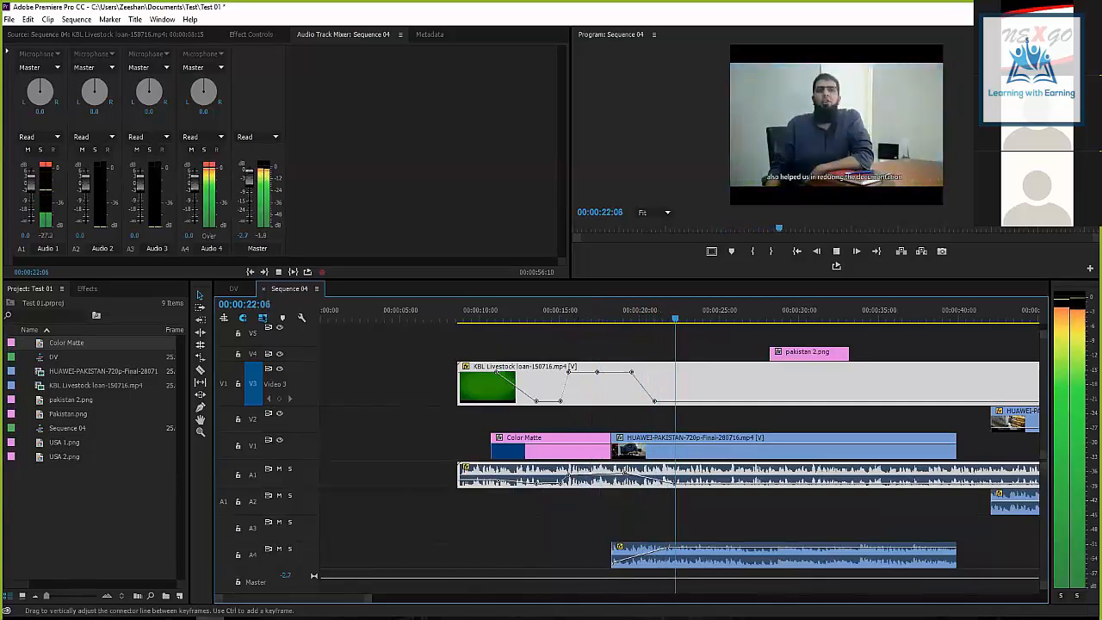
pyautogui.press('-')
pyautogui.press('-')
pyautogui.press('-')
pyautogui.press('space')
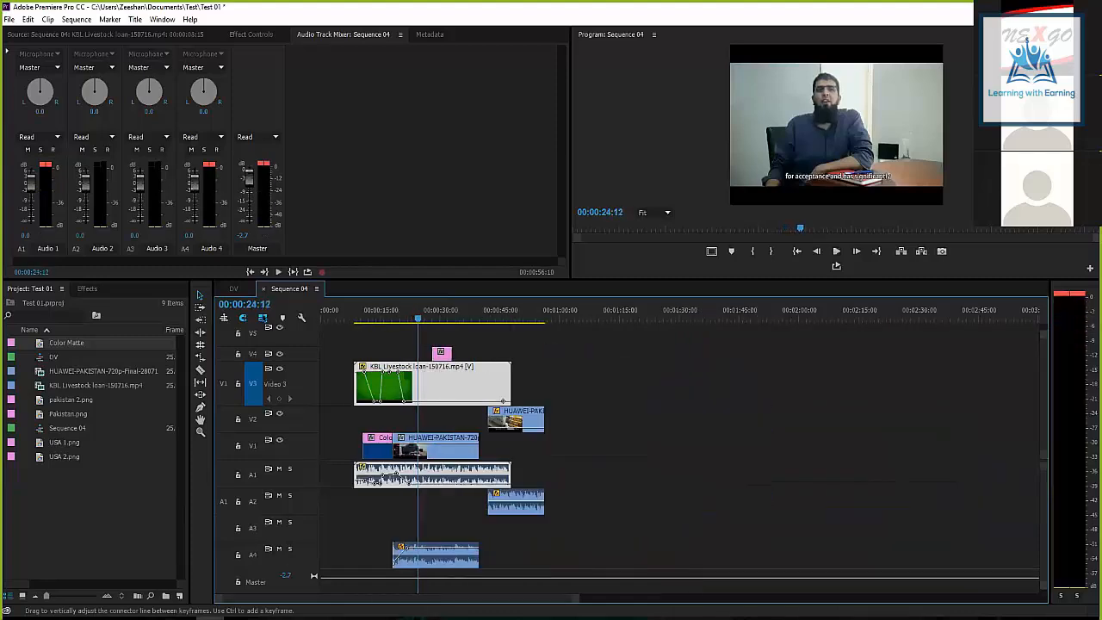
# Select the HUAWEI-PAKISTAN clip on Video 1 and the KBL Livestock loan clip in turn to compare their linked audio tracks.
pyautogui.press('=')
pyautogui.press('=')
pyautogui.scroll(-2, 705, 446)
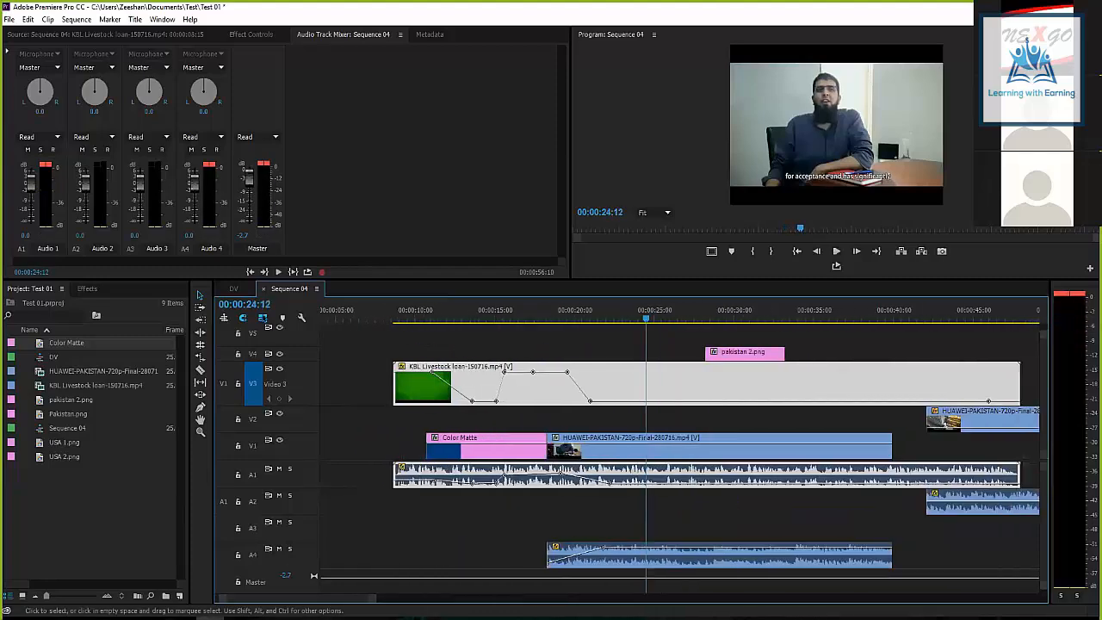
pyautogui.click(656, 447)
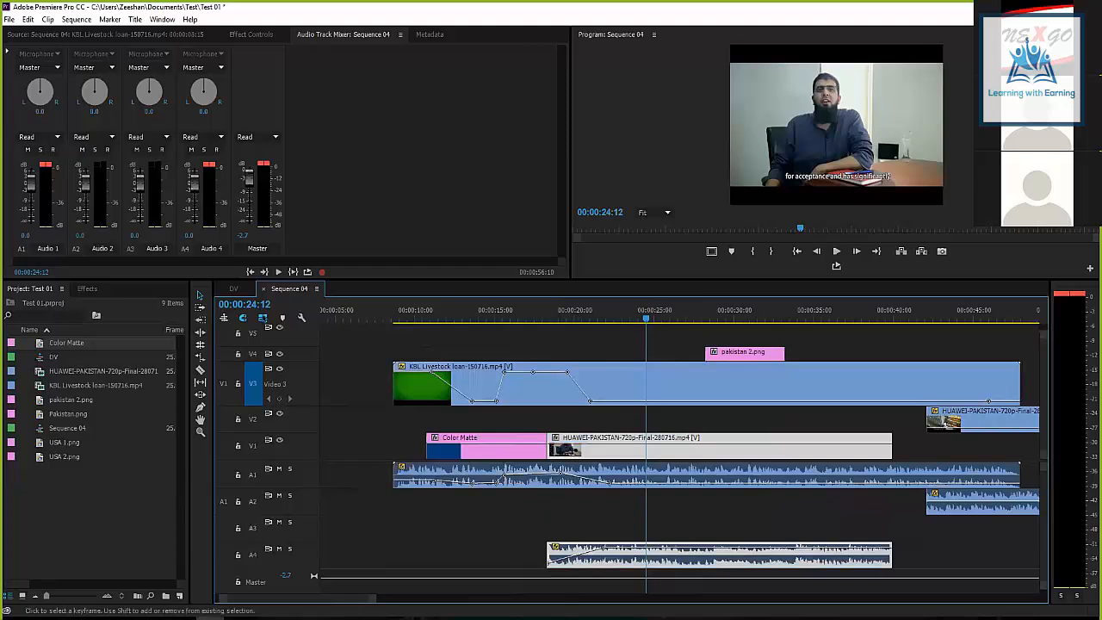
pyautogui.click(572, 387)
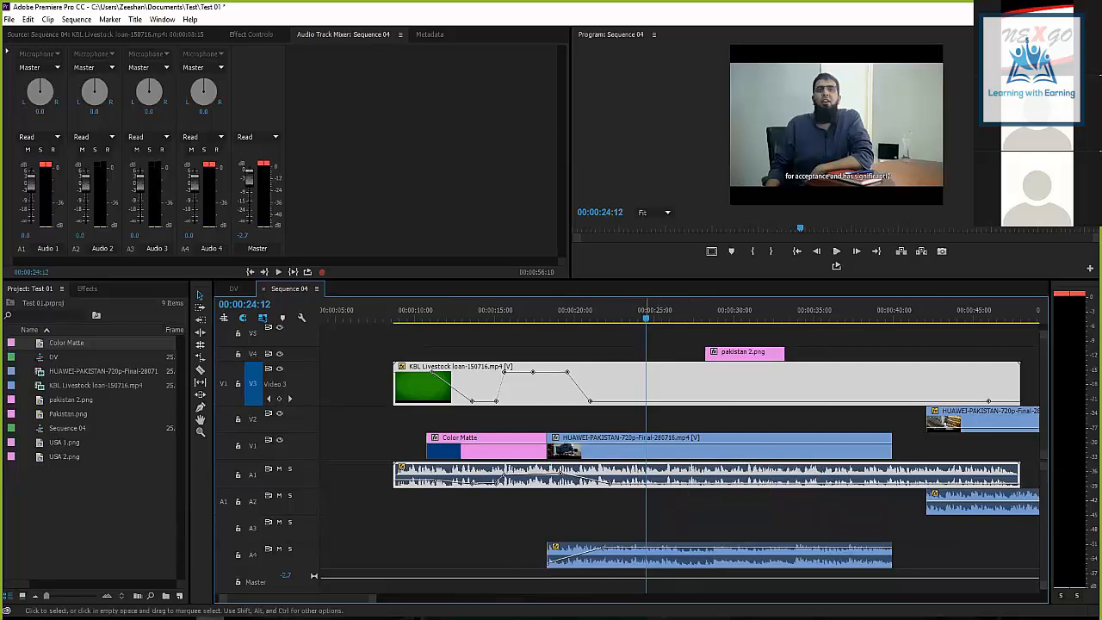
pyautogui.click(656, 448)
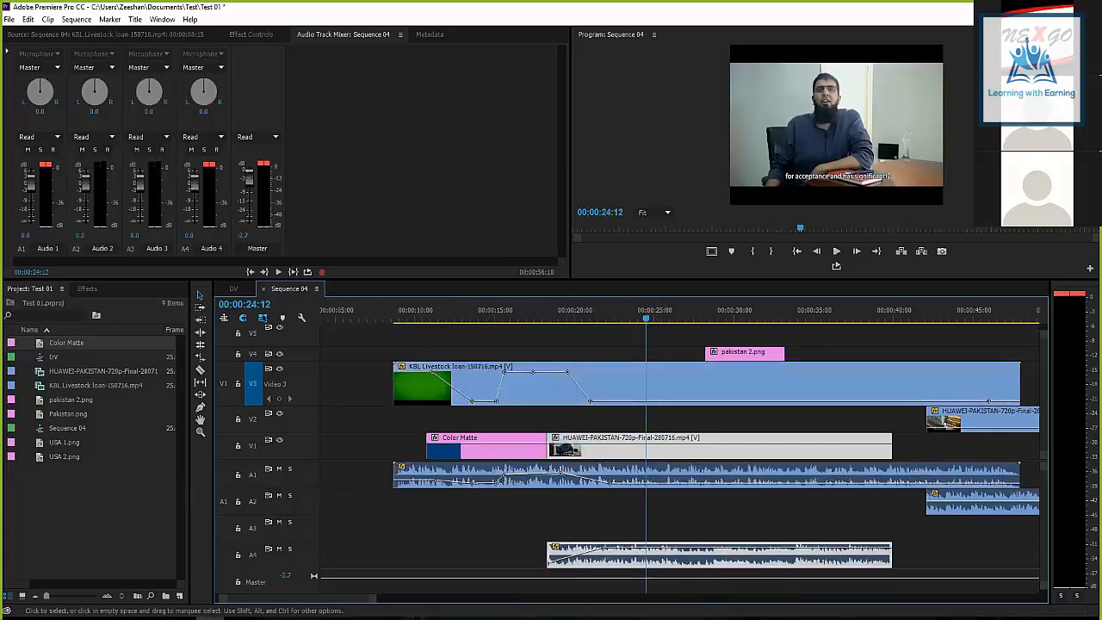
pyautogui.click(633, 520)
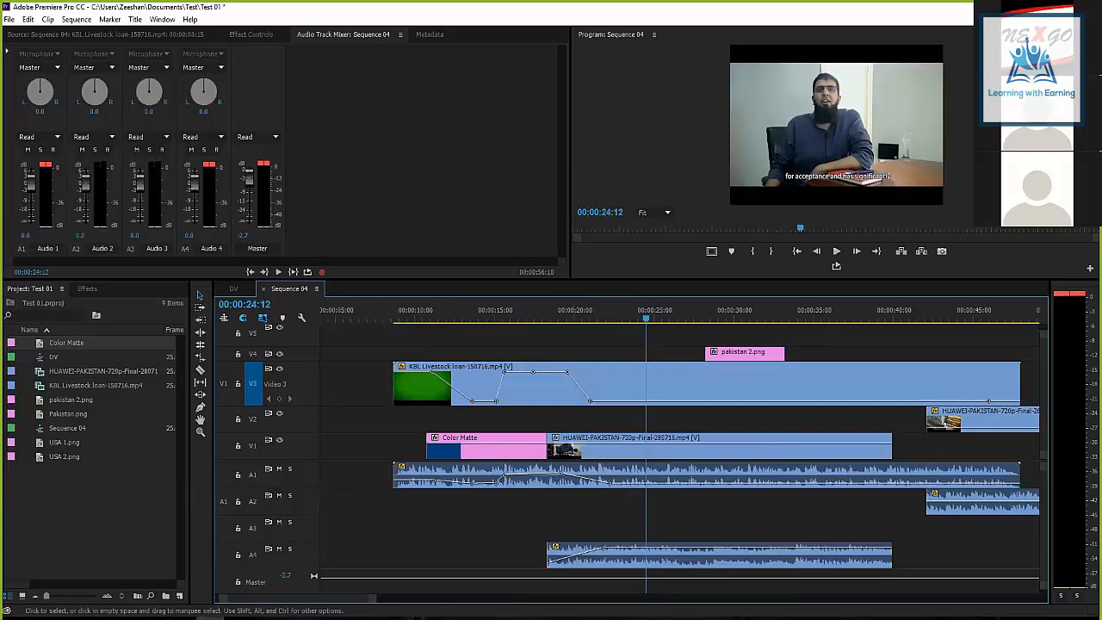
# Switch solo on Audio 1 and mute on Audio 1 and Audio 2 on and off to try the track controls.
pyautogui.click(40, 150)
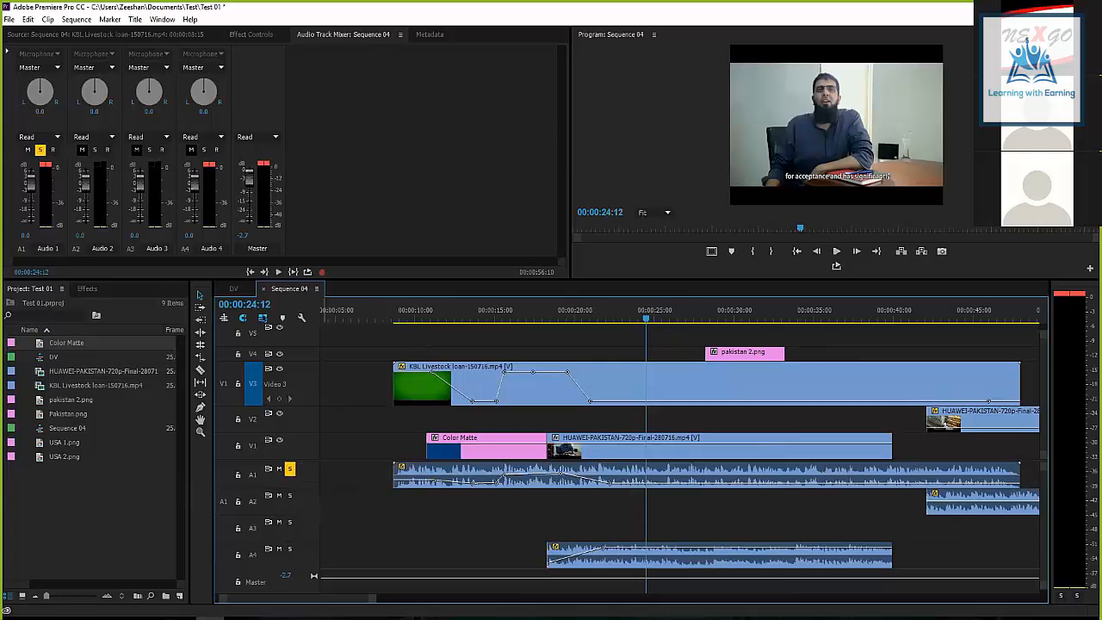
pyautogui.click(289, 469)
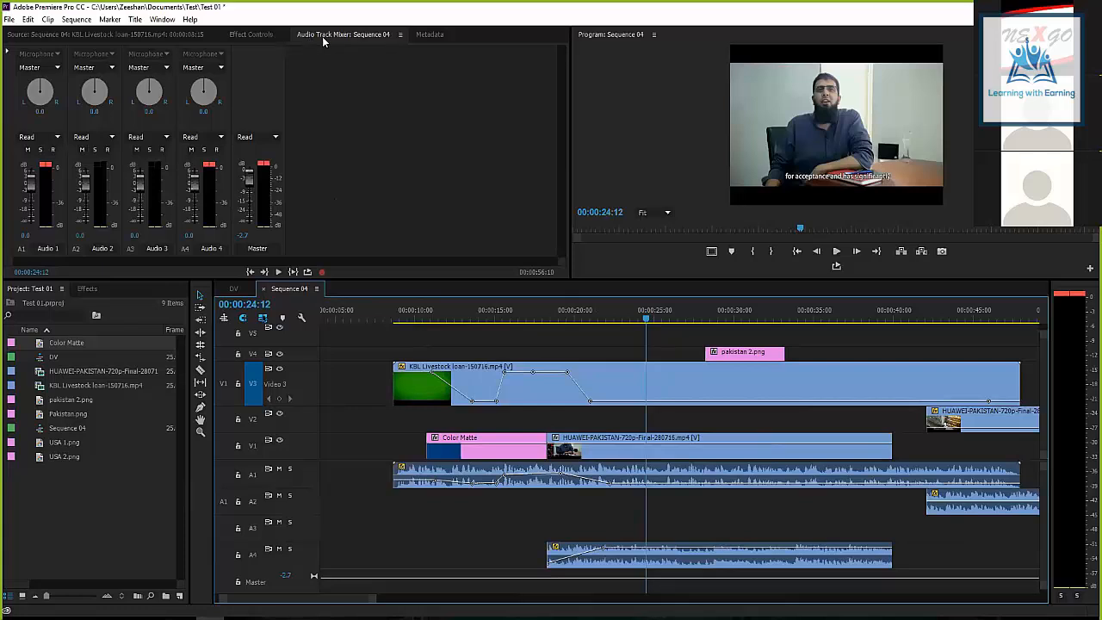
pyautogui.click(348, 35)
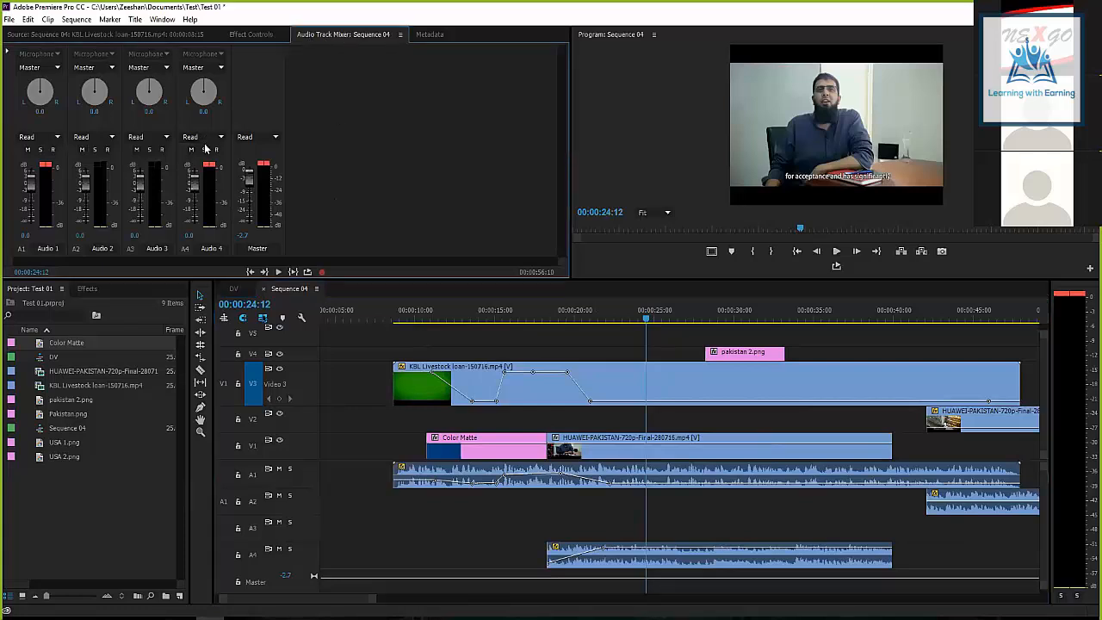
pyautogui.click(95, 149)
pyautogui.click(82, 150)
pyautogui.click(81, 149)
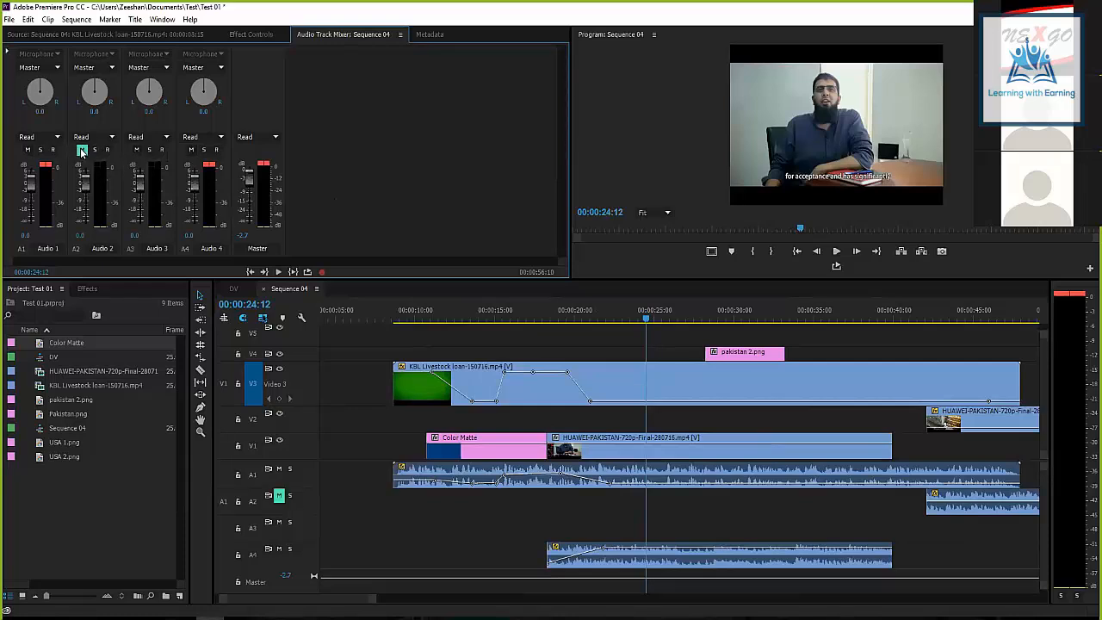
pyautogui.click(27, 151)
pyautogui.click(26, 149)
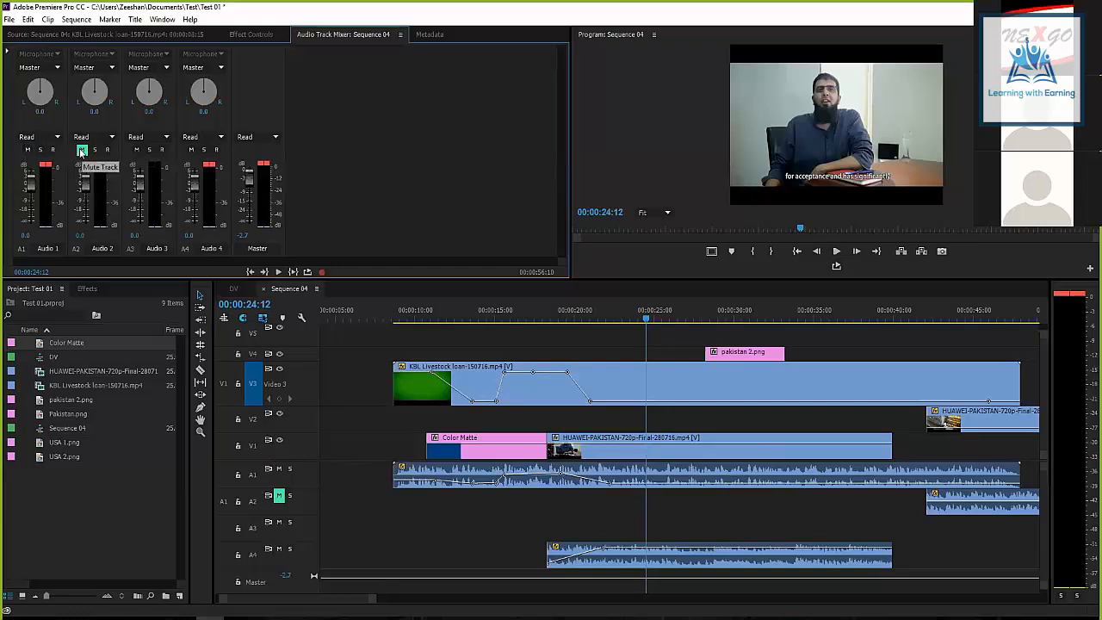
pyautogui.click(82, 149)
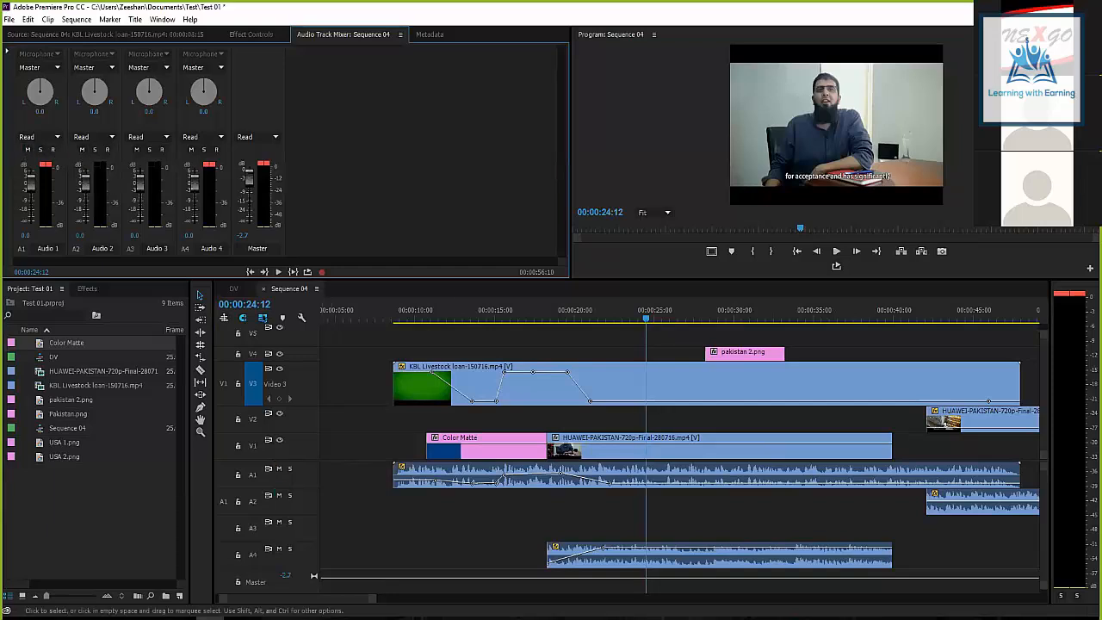
# Solo Audio 2 and play the start of the HUAWEI-PAKISTAN clip on Video 1, stopping at 00:00:21:21.
pyautogui.click(95, 150)
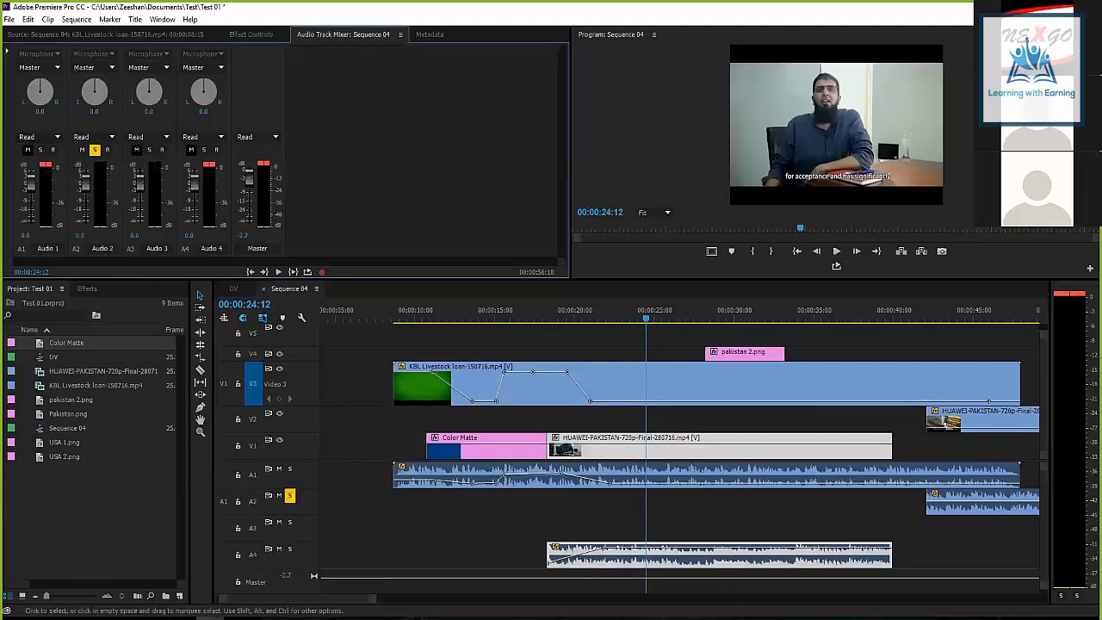
pyautogui.moveTo(510, 317); pyautogui.dragTo(543, 317)
pyautogui.press('space')
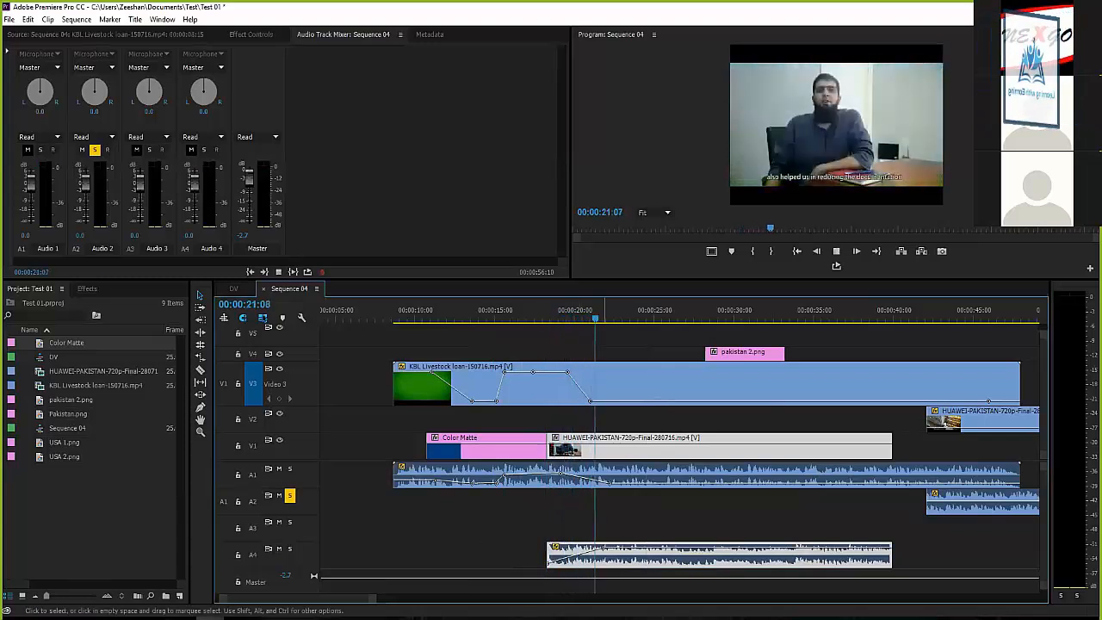
pyautogui.press('space')
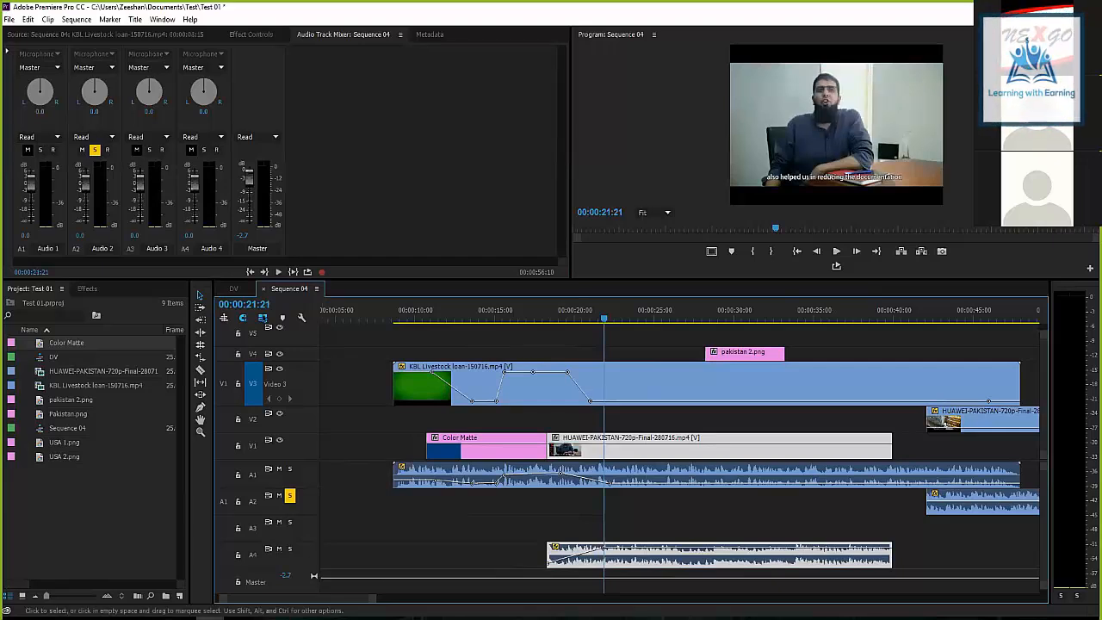
# Shift the HUAWEI-PAKISTAN clip on Video 2 and Audio 2 earlier to start at 00:00:40:23, with the playhead at its start.
pyautogui.hotkey('ctrl', 'shift', 'a')
pyautogui.moveTo(887, 318); pyautogui.dragTo(925, 318)
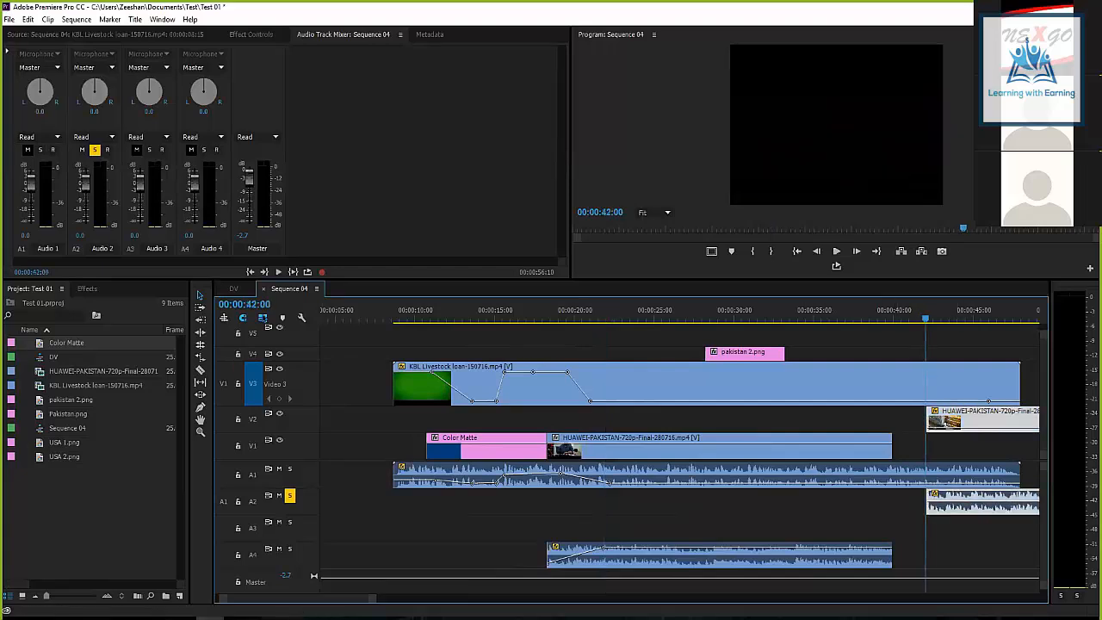
pyautogui.moveTo(982, 419); pyautogui.dragTo(963, 419)
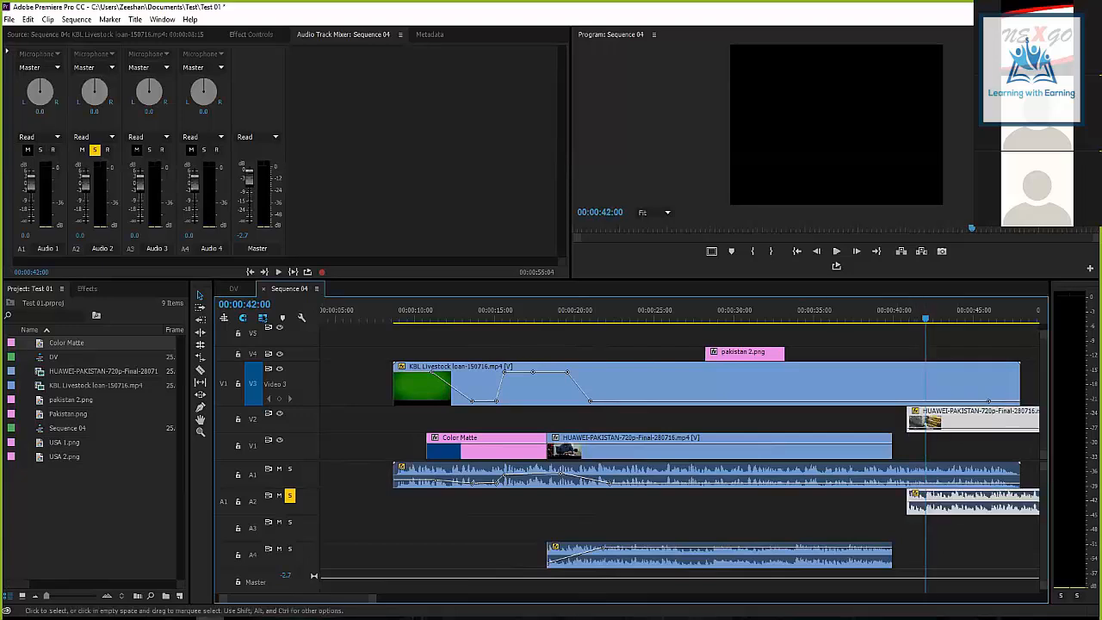
pyautogui.press('Up')
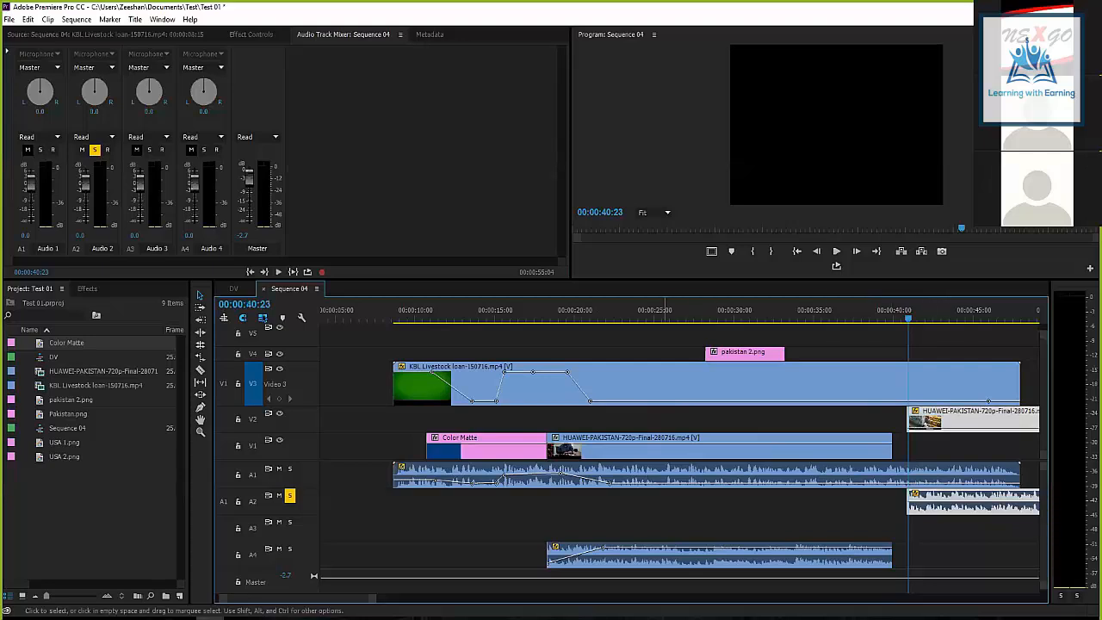
# Solo Audio 4 instead of Audio 2 and play from 00:00:34:17 to hear only that track.
pyautogui.click(95, 150)
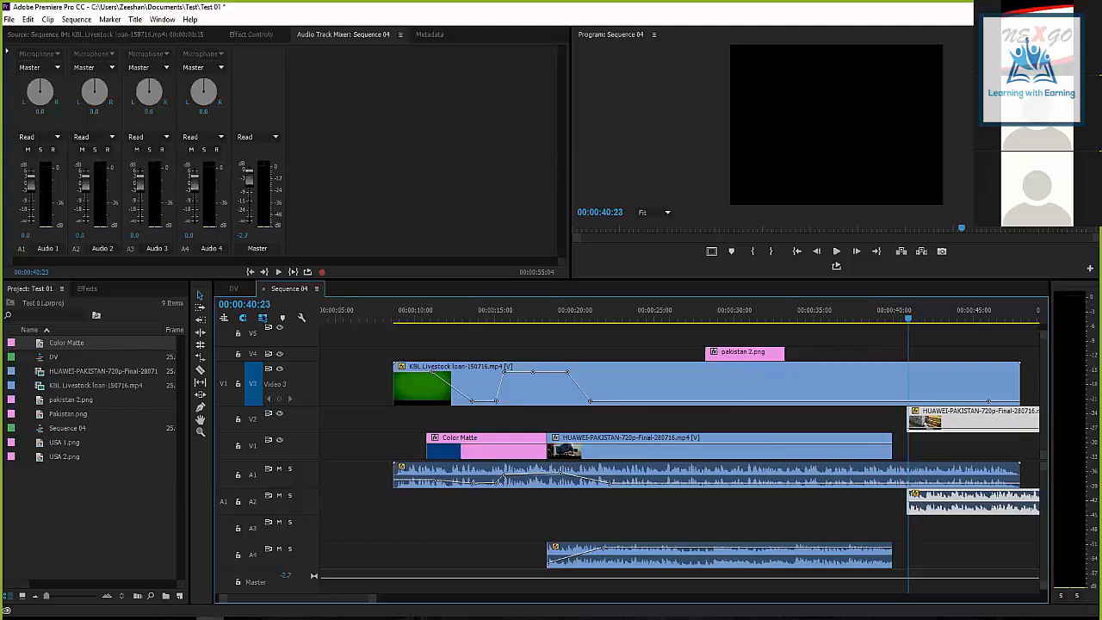
pyautogui.click(289, 549)
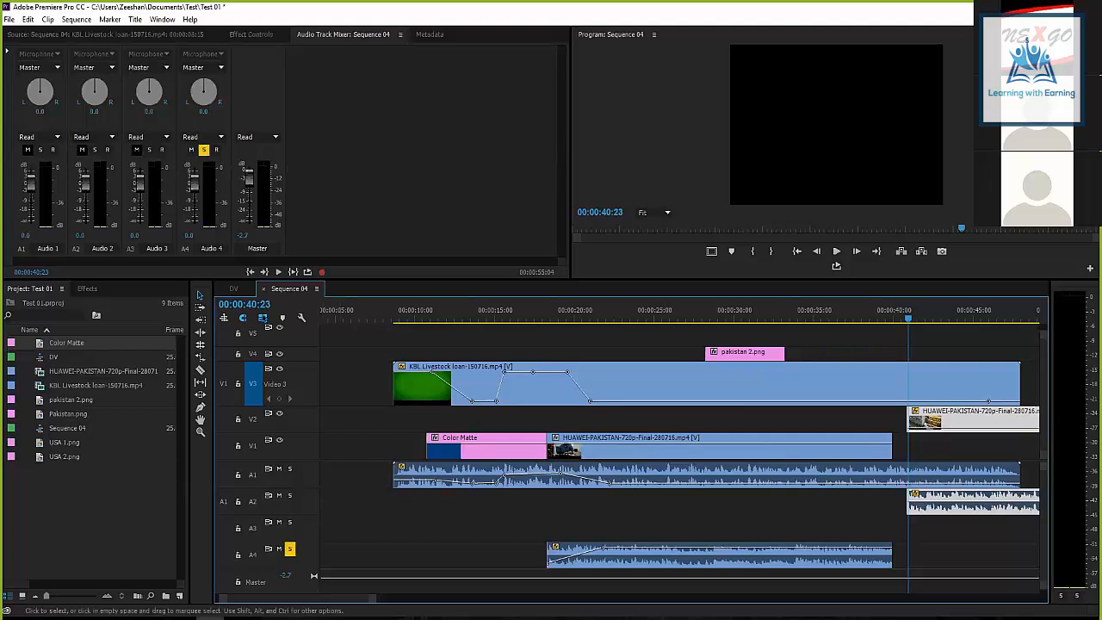
pyautogui.click(809, 311)
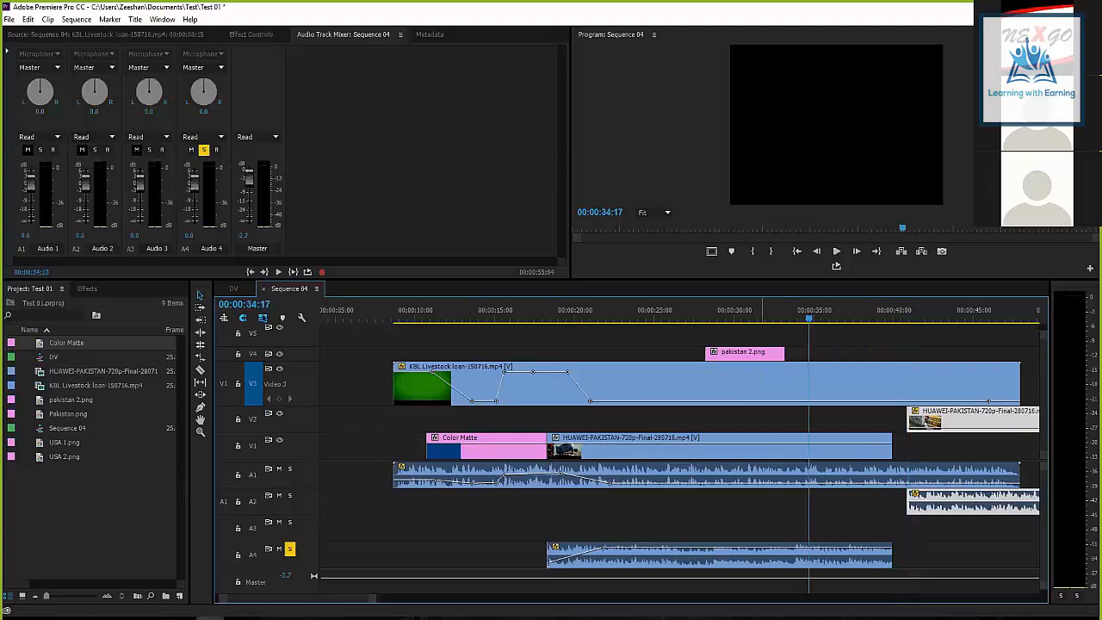
pyautogui.press('-')
pyautogui.press('space')
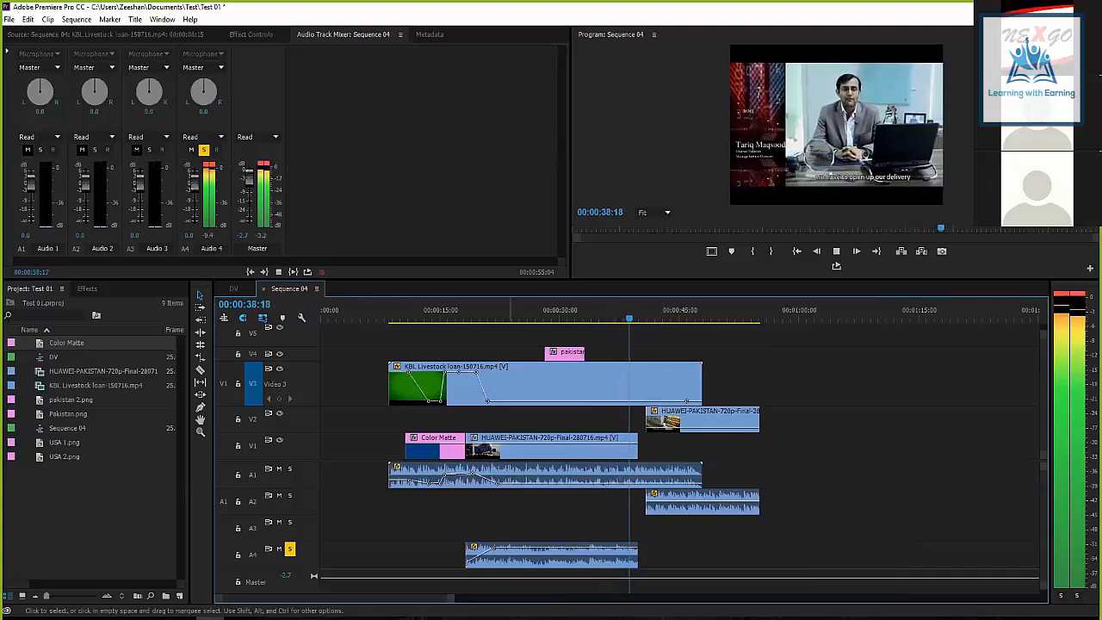
pyautogui.press('space')
# Deselect the clips, place the playhead at 00:00:15:06 and make the Video 4 track taller to show its thumbnail.
pyautogui.click(534, 449)
pyautogui.click(514, 386)
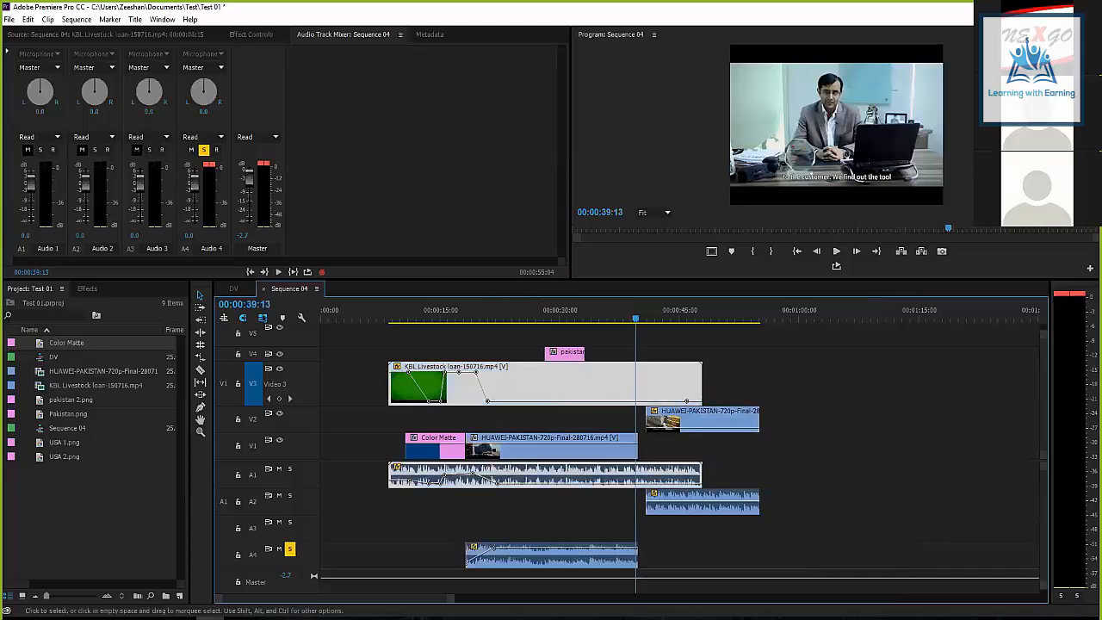
pyautogui.click(620, 521)
pyautogui.click(402, 311)
pyautogui.moveTo(402, 311); pyautogui.dragTo(441, 310)
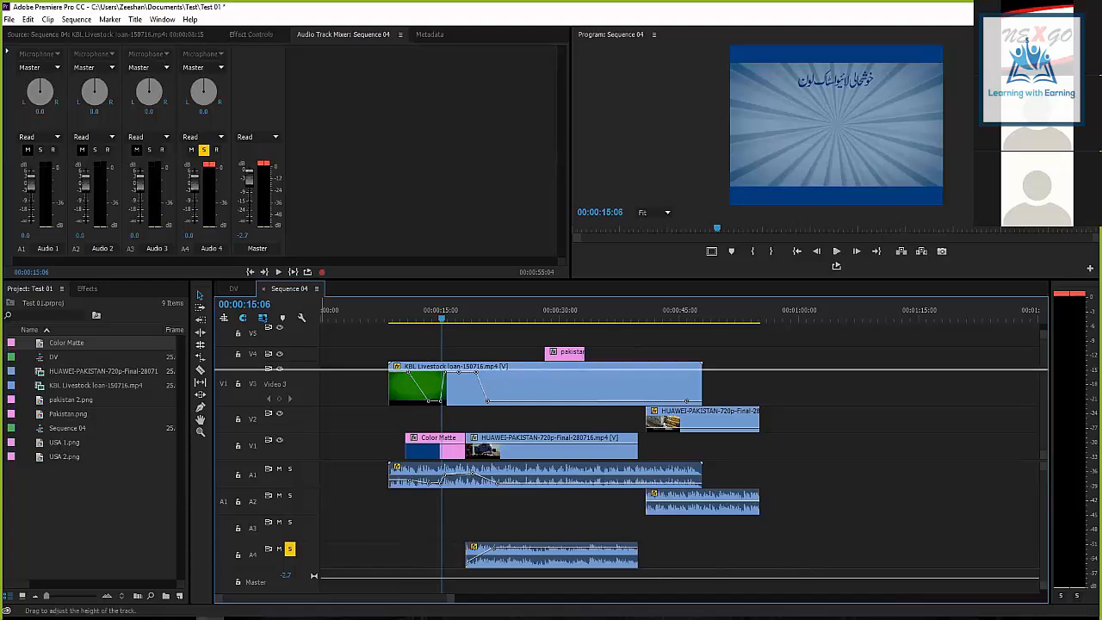
pyautogui.moveTo(267, 372); pyautogui.dragTo(267, 346)
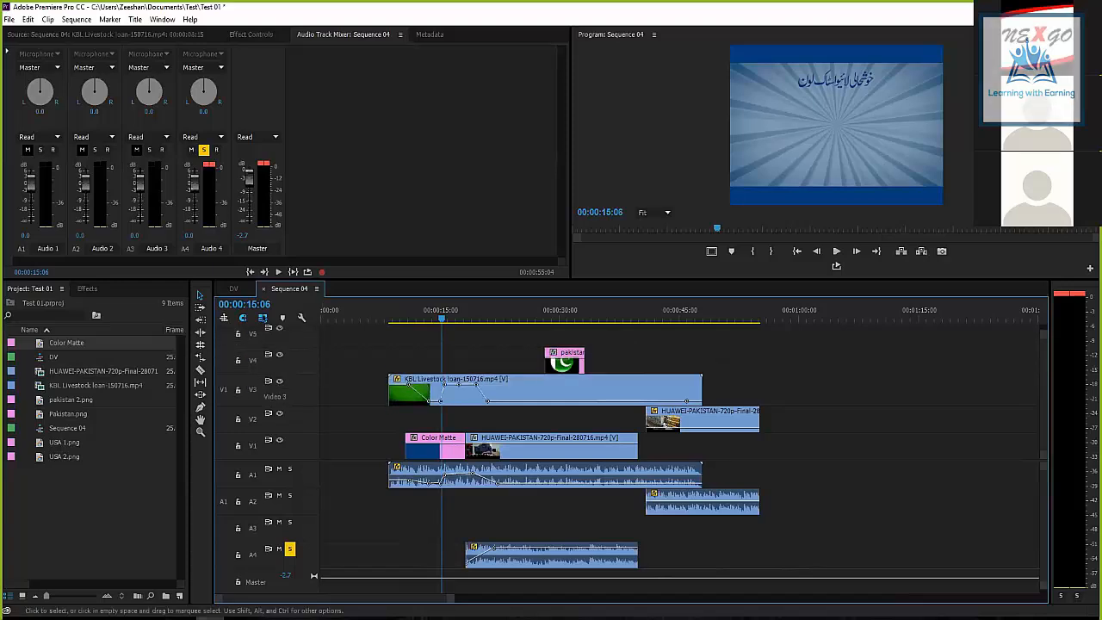